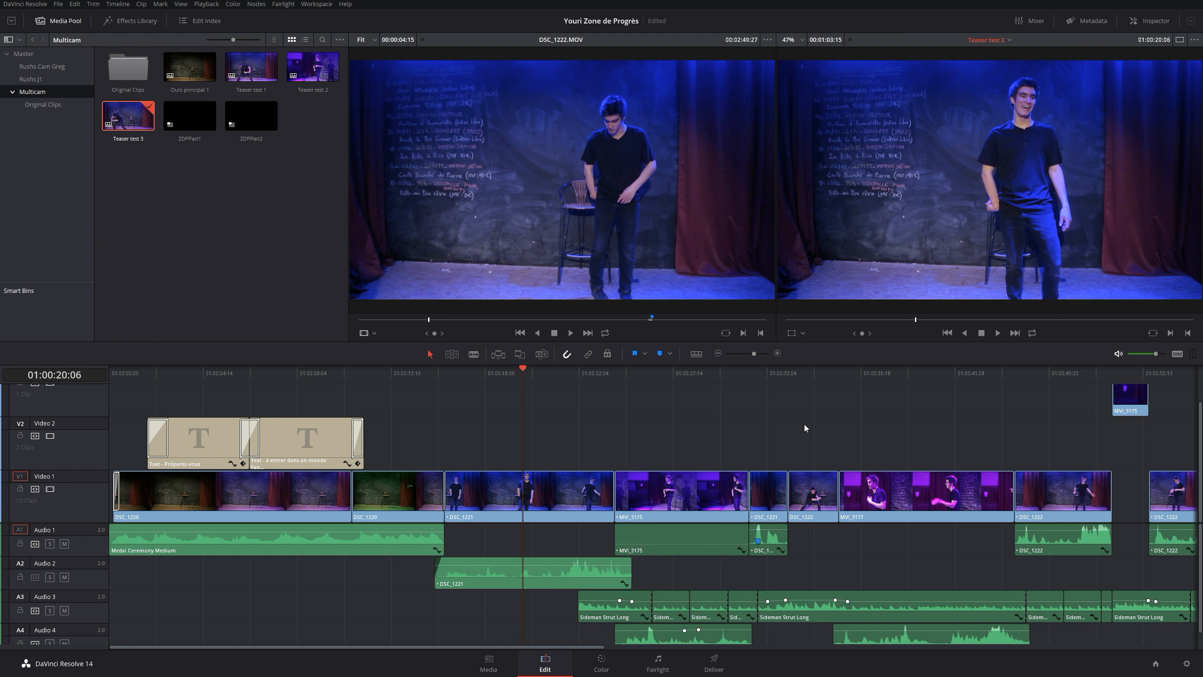
- Switch to the Photos window to view the show's poster and close it to return to DaVinci Resolve
{"action": "key", "text": "super"}
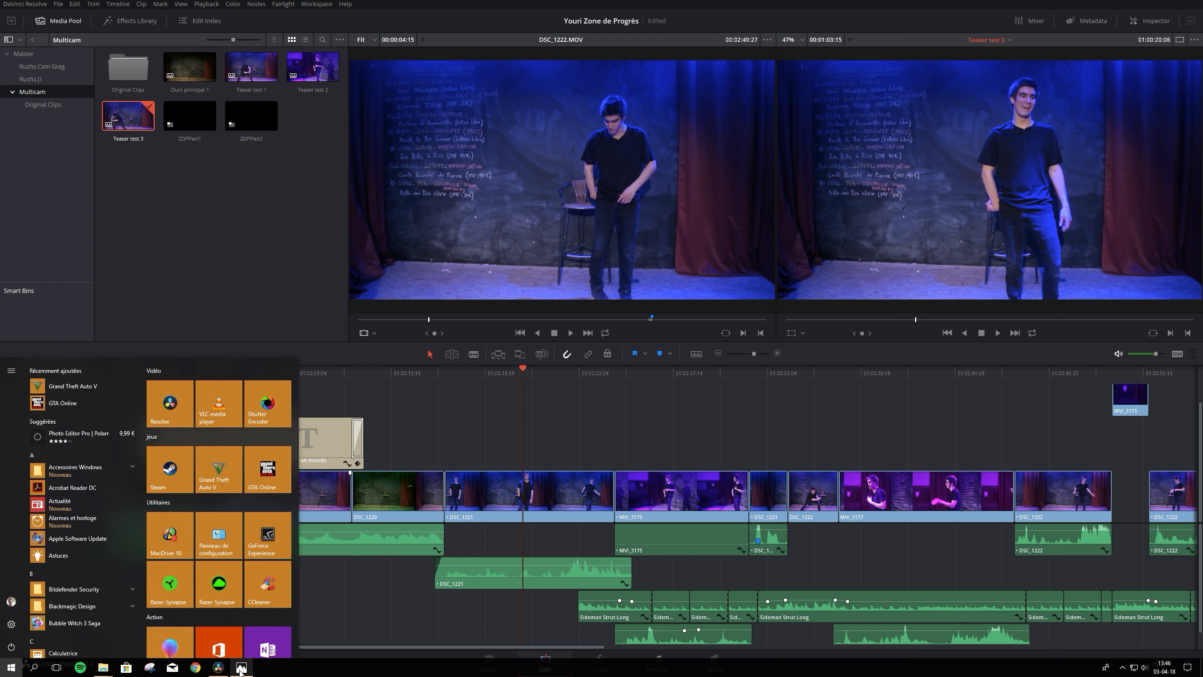
{"action": "left_click", "coordinate": [242, 667]}
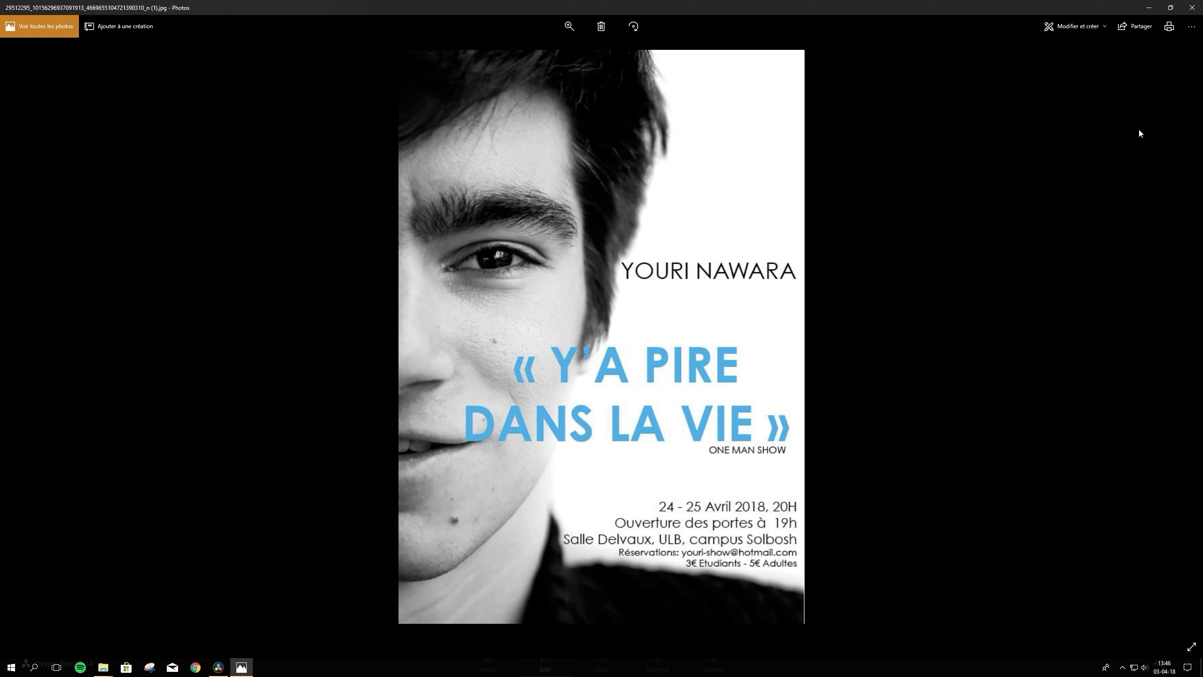
{"action": "left_click", "coordinate": [1192, 8]}
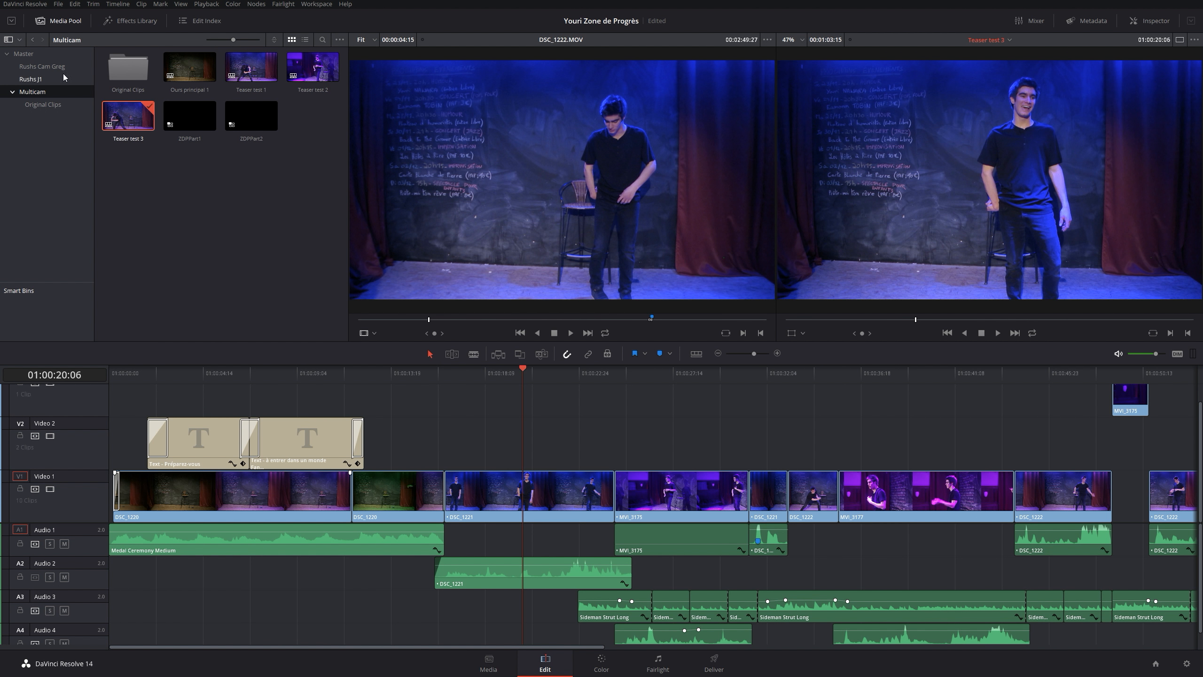
- Open the Ours principal 1 timeline and display the contents of the Rushs Cam Greg bin
{"action": "double_click", "coordinate": [190, 67]}
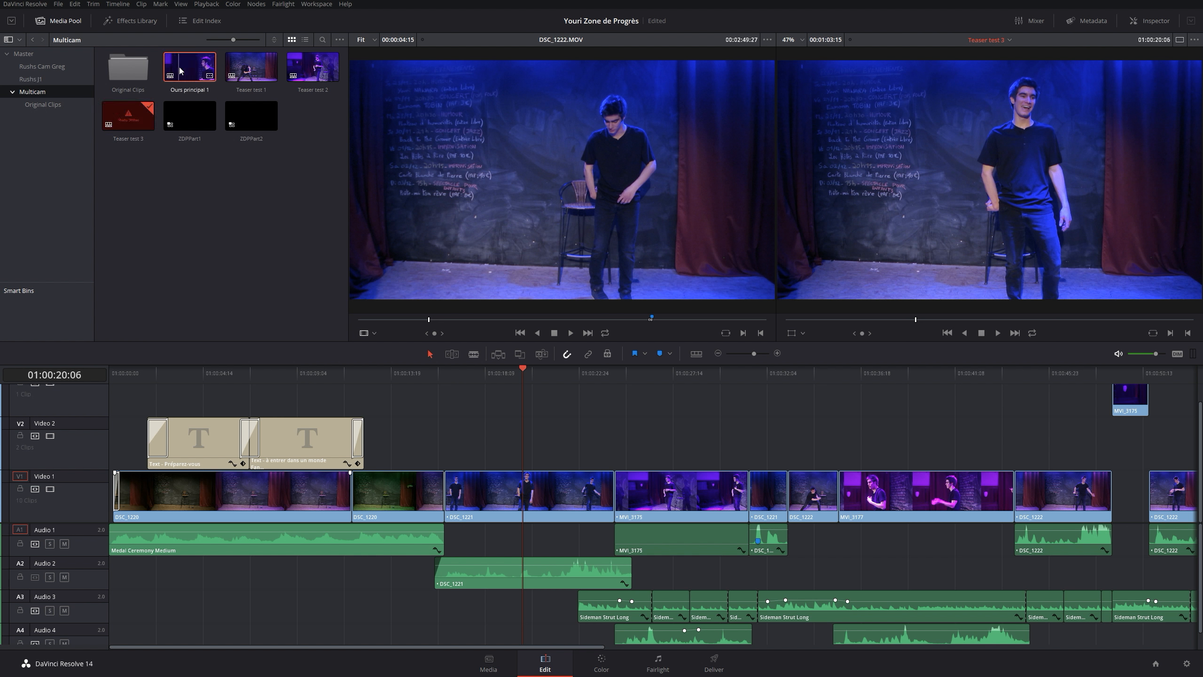
{"action": "left_click", "coordinate": [70, 67]}
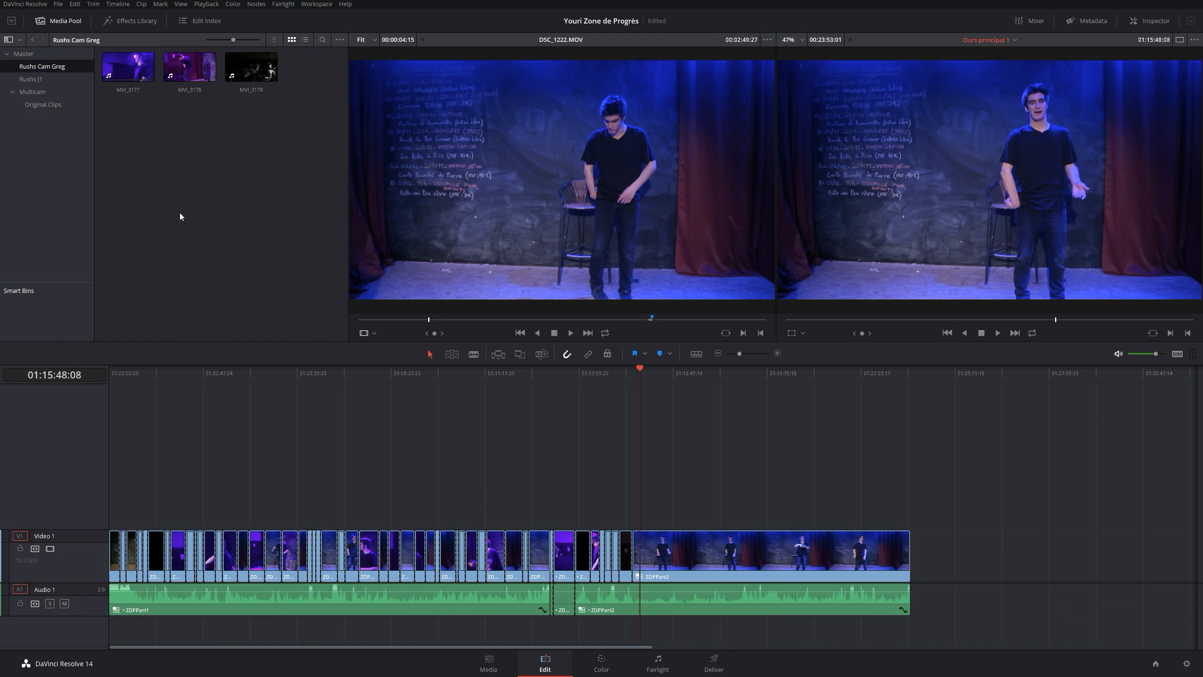
{"action": "left_click", "coordinate": [7, 54]}
{"action": "left_click", "coordinate": [7, 54]}
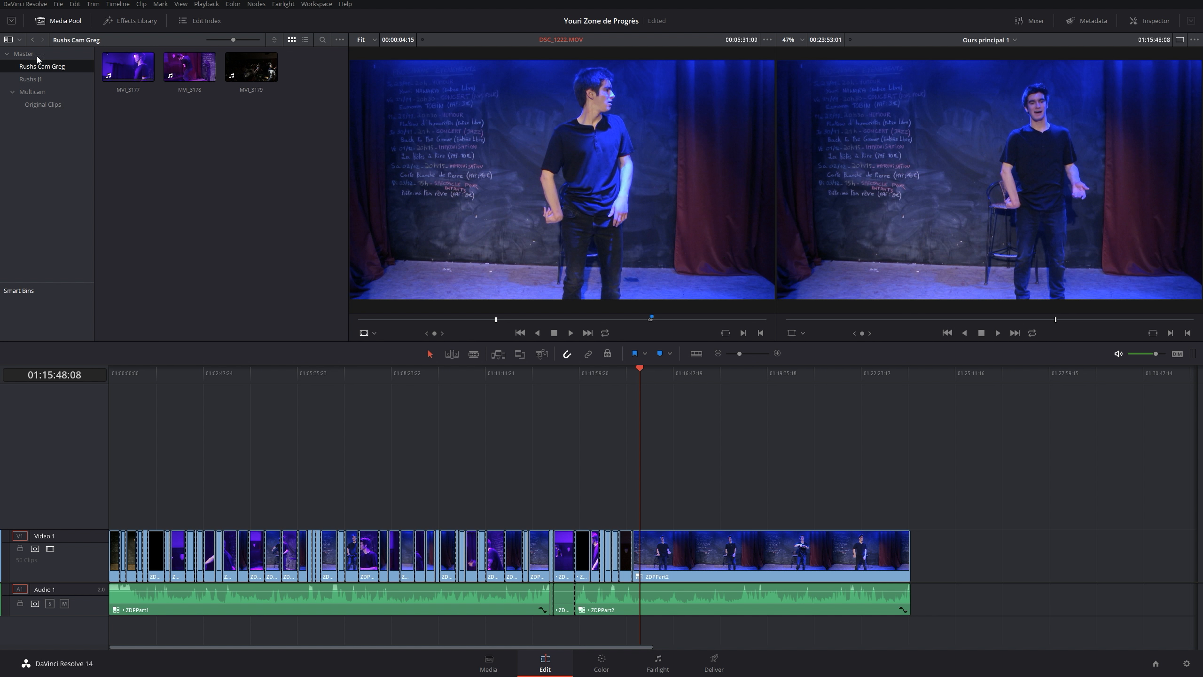
- Load MVI_3177 from the Rushs Cam Greg bin into the source viewer and play and scrub through its footage
{"action": "left_click", "coordinate": [127, 67]}
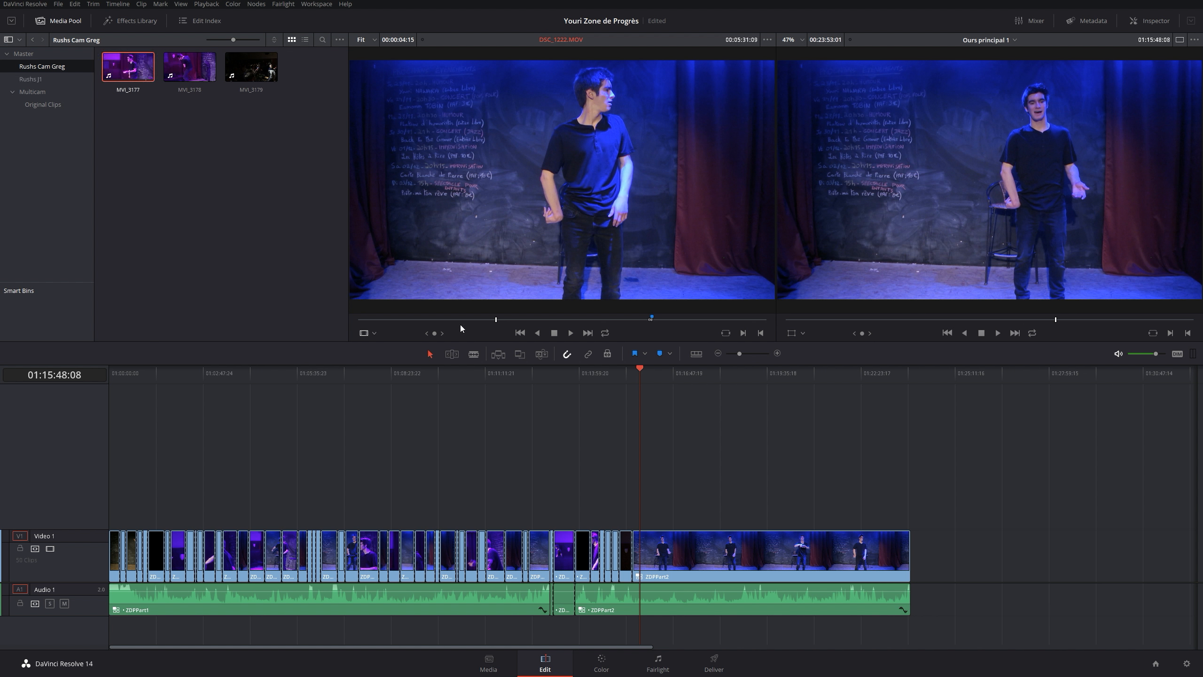
{"action": "double_click", "coordinate": [127, 75]}
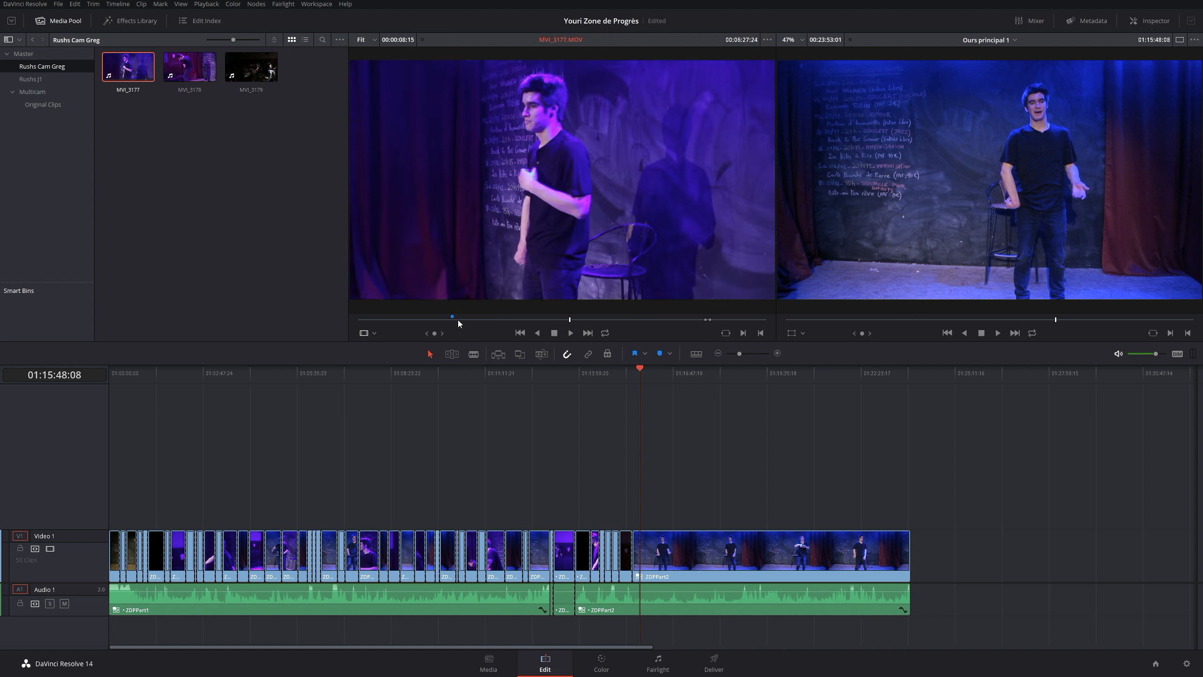
{"action": "left_click_drag", "start_coordinate": [458, 319], "coordinate": [409, 320]}
{"action": "key", "text": "space"}
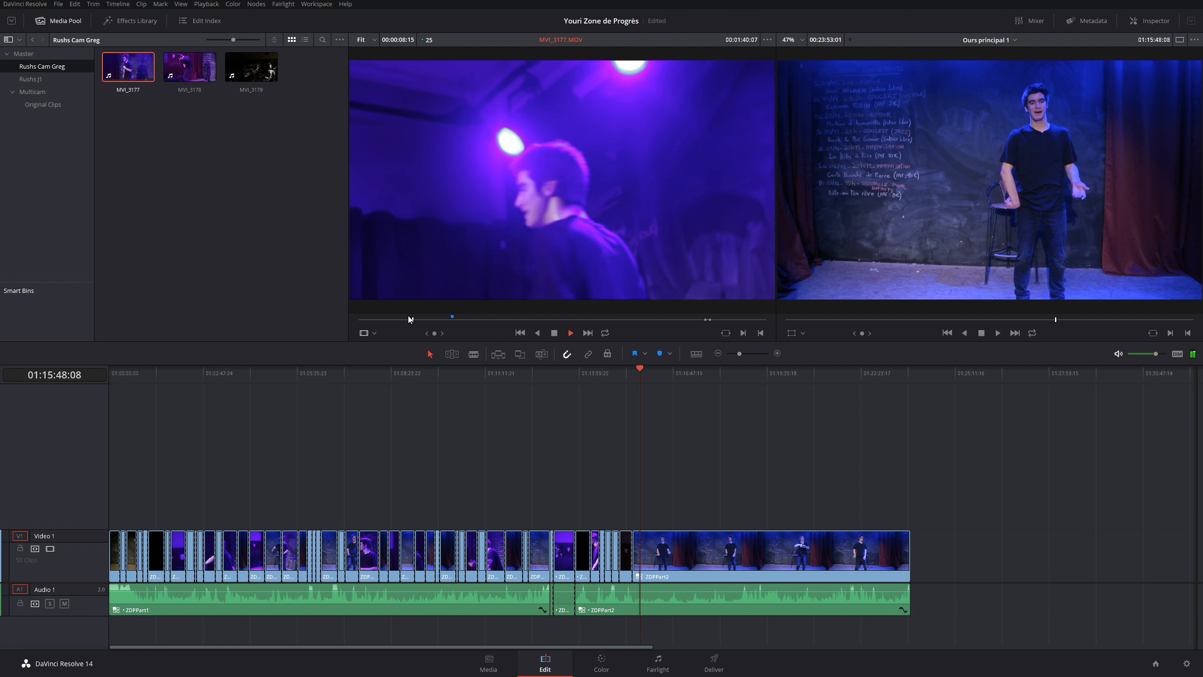
{"action": "key", "text": "space"}
{"action": "mouse_move", "coordinate": [430, 273]}
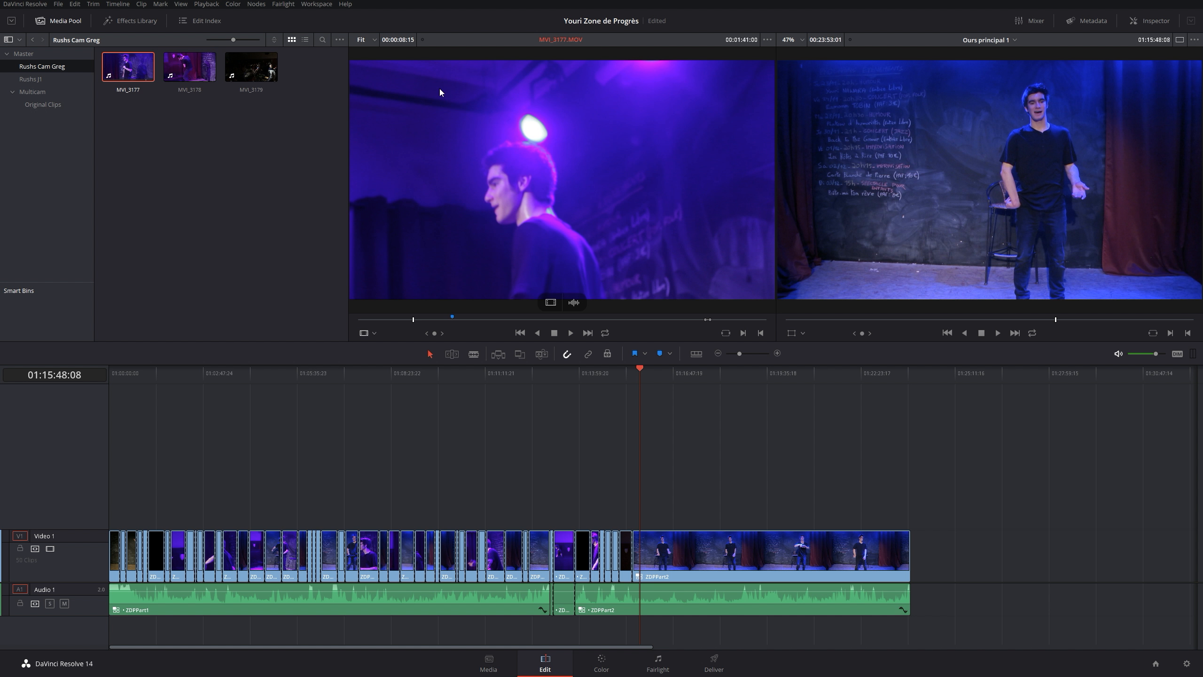
{"action": "left_click_drag", "start_coordinate": [461, 320], "coordinate": [558, 325]}
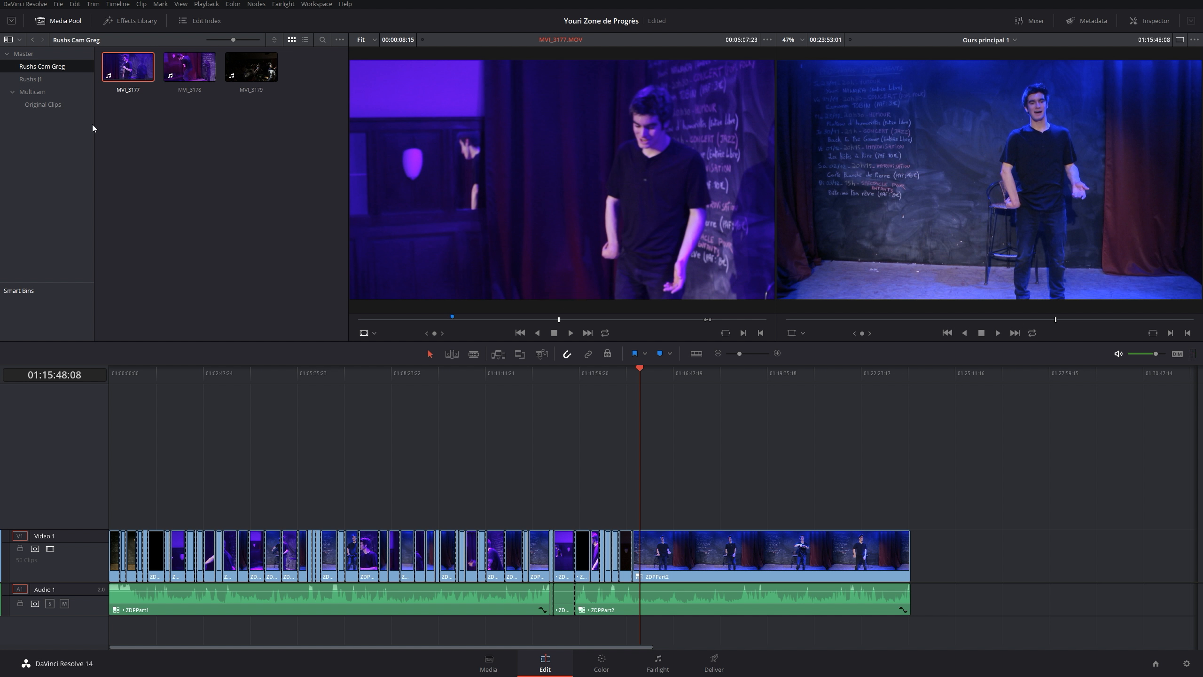
- Load DSC_1222 from the Rushs J1 bin into the source viewer and scrub through its wide shot
{"action": "left_click", "coordinate": [30, 78]}
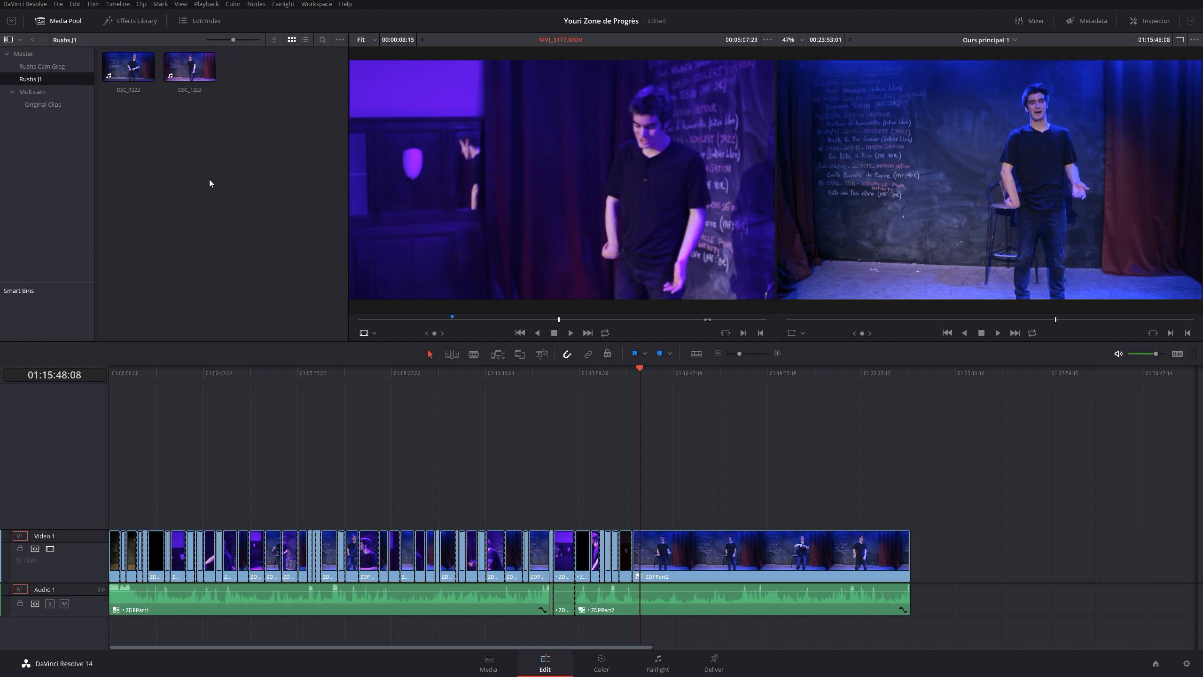
{"action": "left_click", "coordinate": [128, 66]}
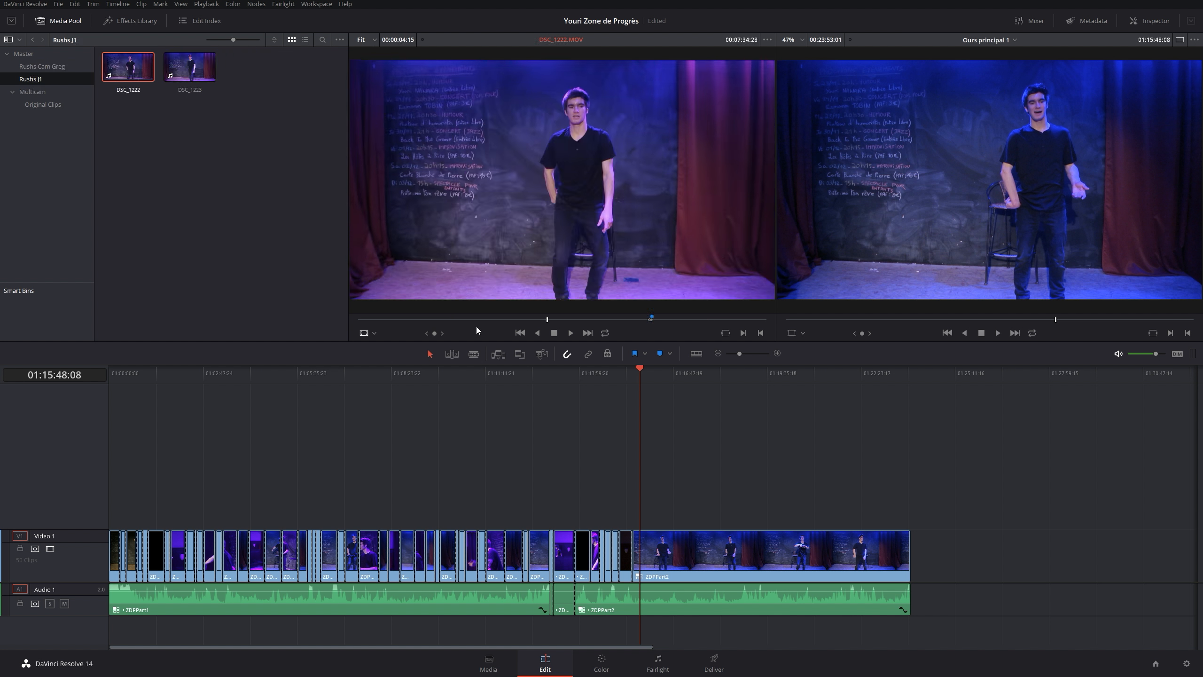
{"action": "left_click_drag", "start_coordinate": [462, 319], "coordinate": [490, 317]}
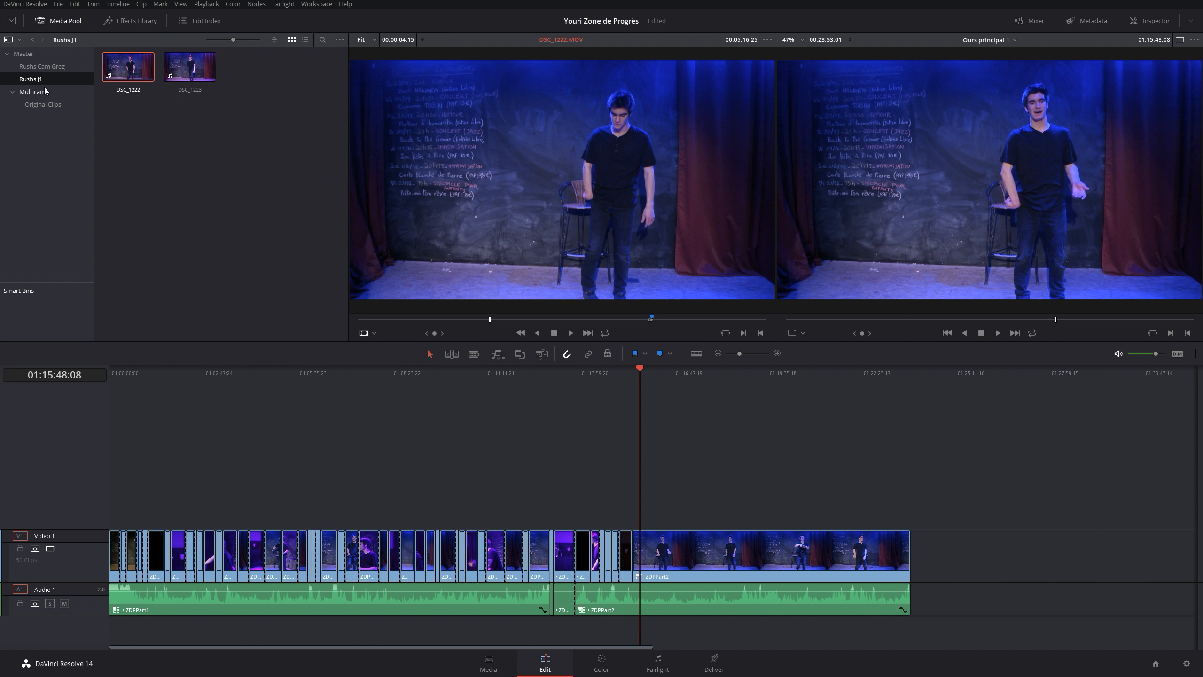
- Look through the clips in the Rushs Cam Greg, Rushs J1 and Multicam bins, ending in the Original Clips bin
{"action": "left_click", "coordinate": [50, 105]}
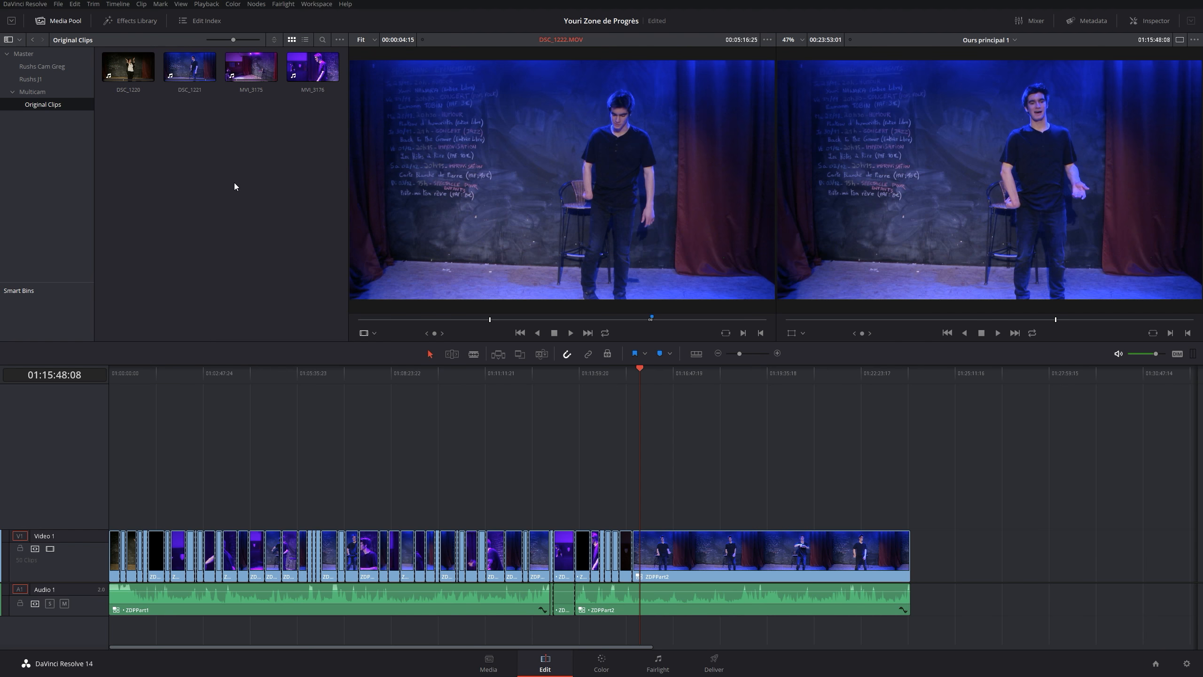
{"action": "left_click", "coordinate": [58, 67]}
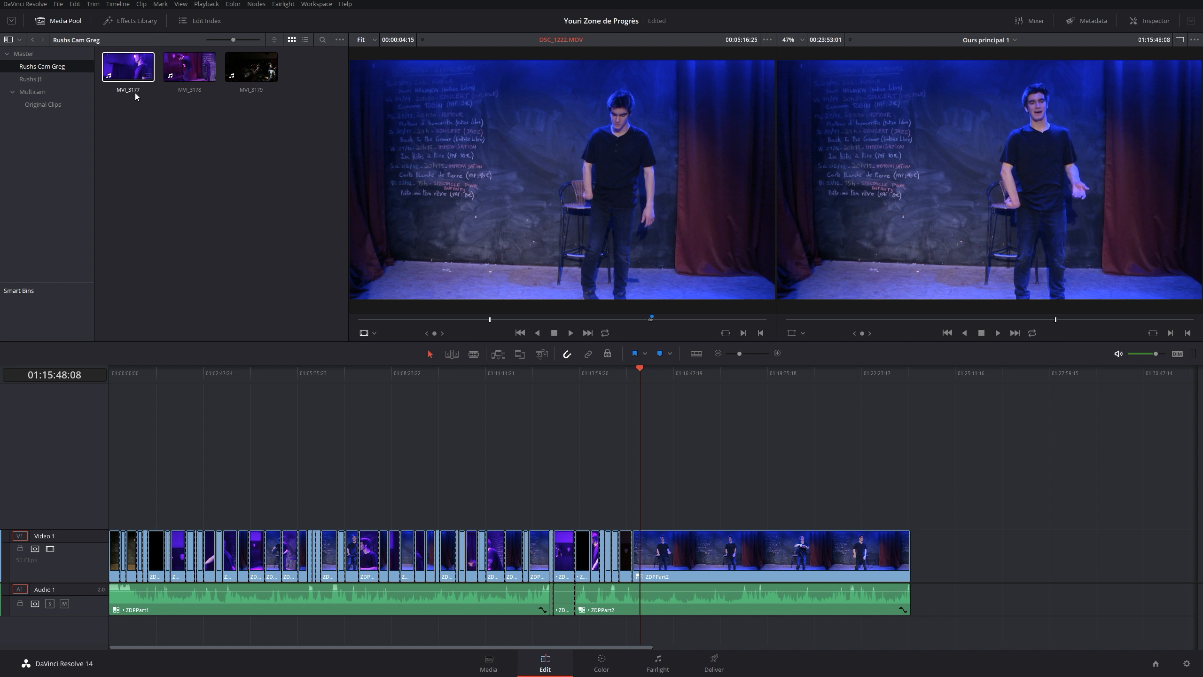
{"action": "left_click", "coordinate": [56, 78]}
{"action": "left_click", "coordinate": [38, 92]}
{"action": "left_click", "coordinate": [69, 106]}
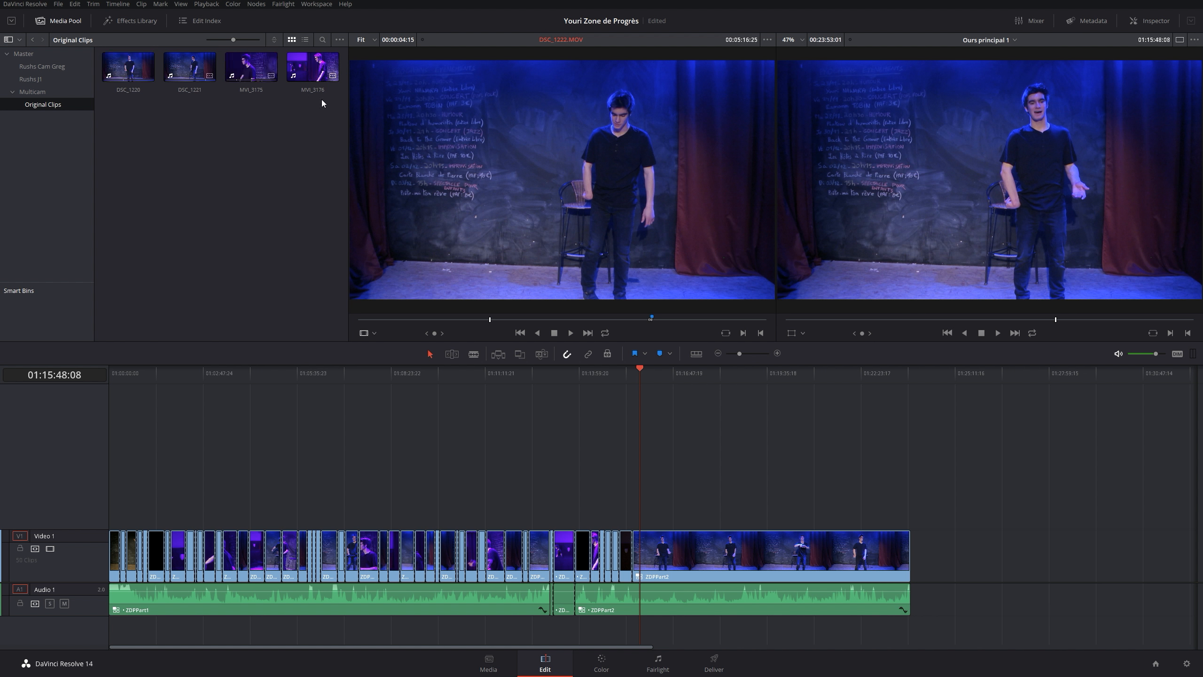
- Load DSC_1220 into the source viewer and play its opening seconds from the start of the clip
{"action": "left_click", "coordinate": [119, 76]}
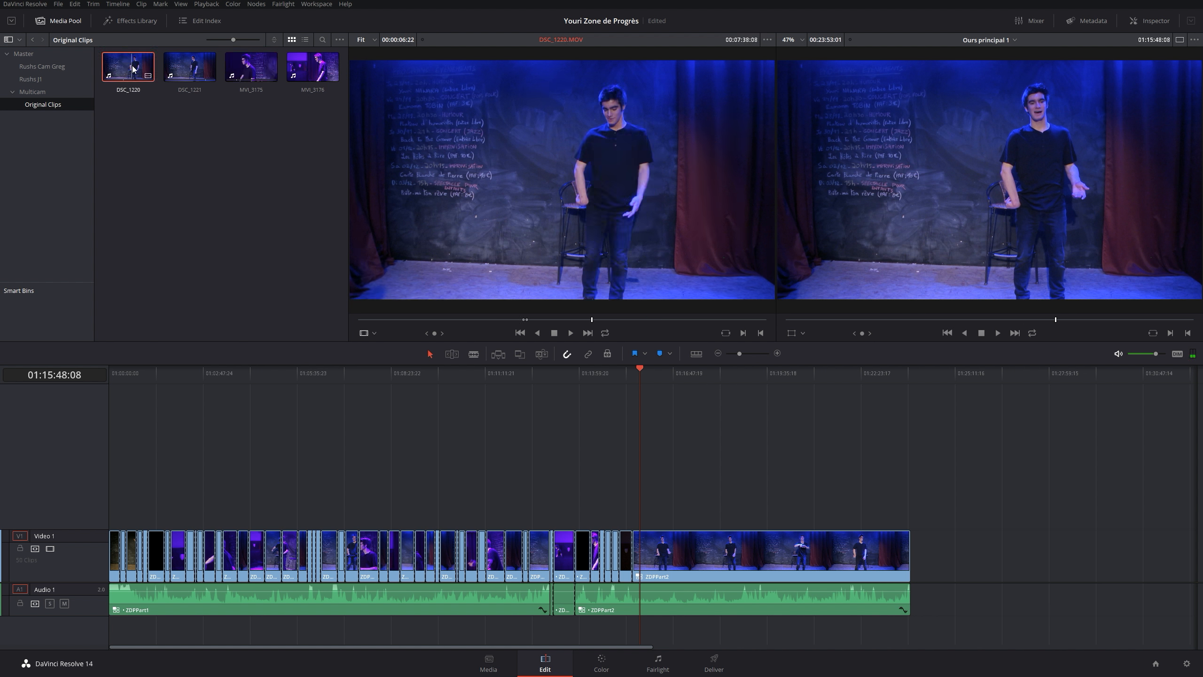
{"action": "left_click_drag", "start_coordinate": [408, 321], "coordinate": [342, 313]}
{"action": "key", "text": "space"}
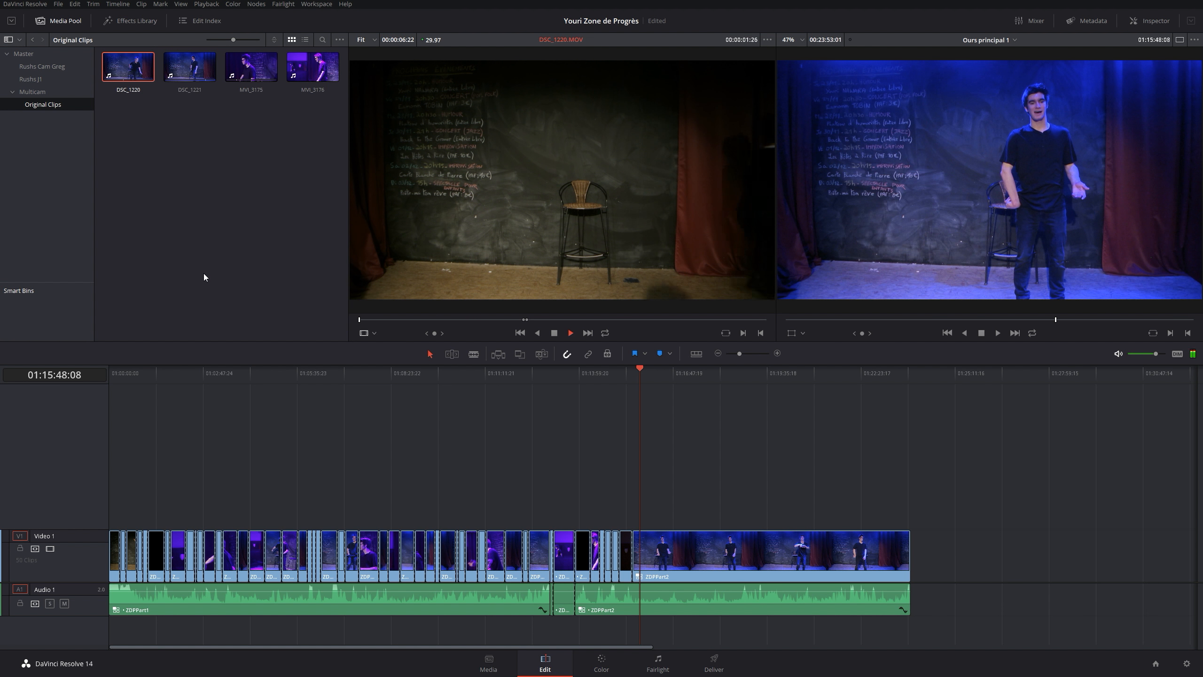
{"action": "key", "text": "space"}
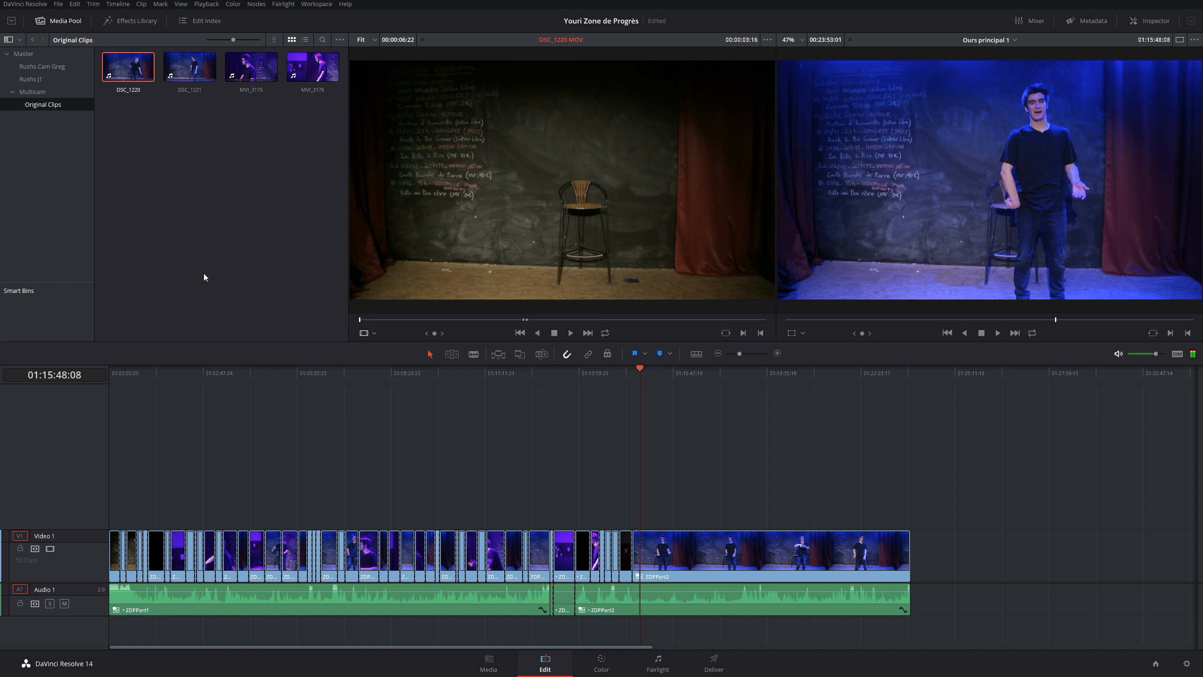
- Load MVI_3175 into the source viewer and play its opening seconds
{"action": "left_click", "coordinate": [253, 55]}
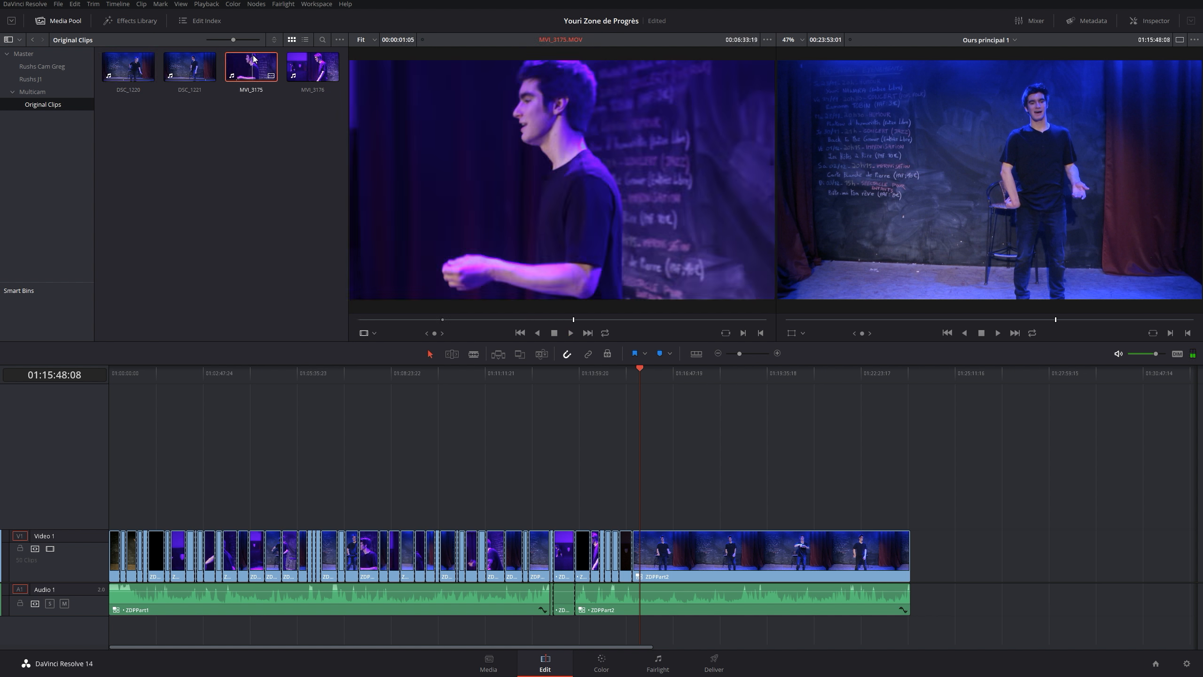
{"action": "key", "text": "space"}
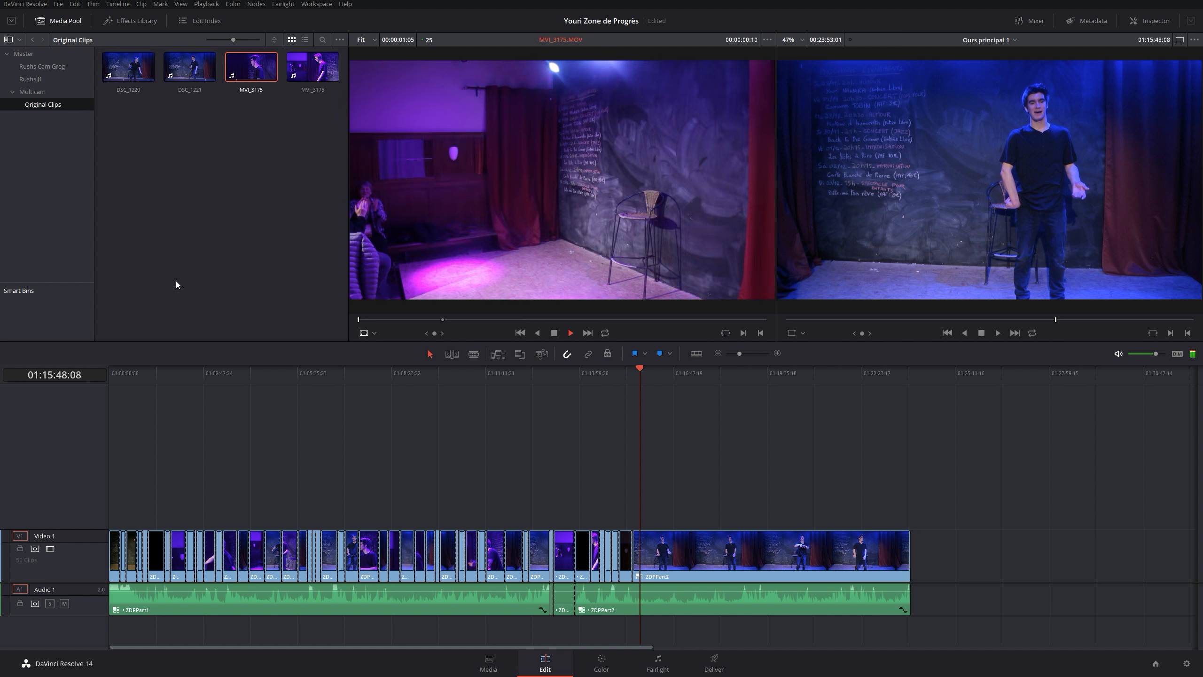
{"action": "key", "text": "space"}
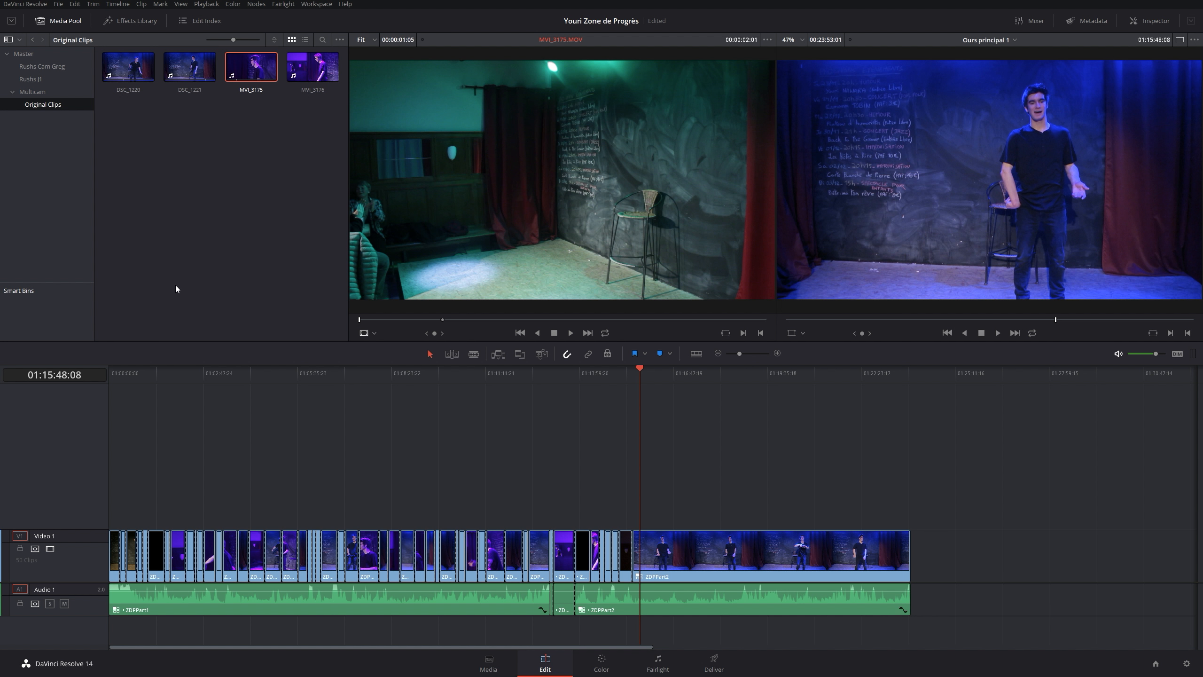
- Set up a new multicam clip from DSC_1220 and MVI_3175 named "Youri part 1", with angle sync set to Sound
{"action": "right_click", "coordinate": [137, 73]}
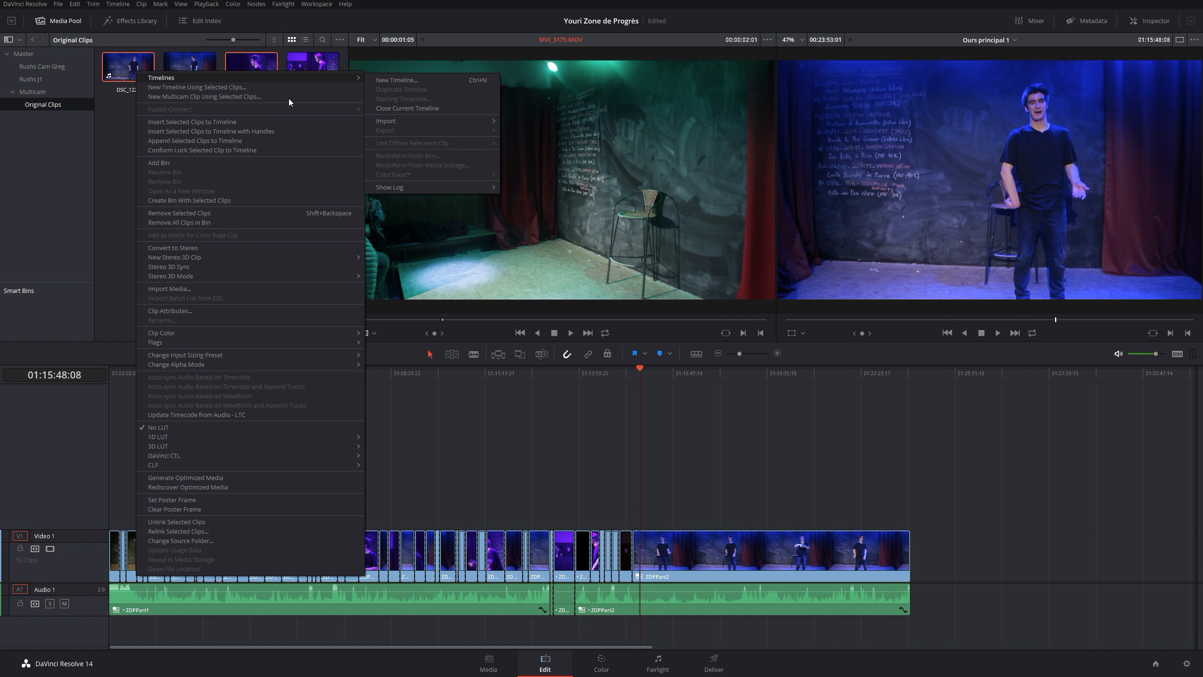
{"action": "left_click", "coordinate": [241, 98]}
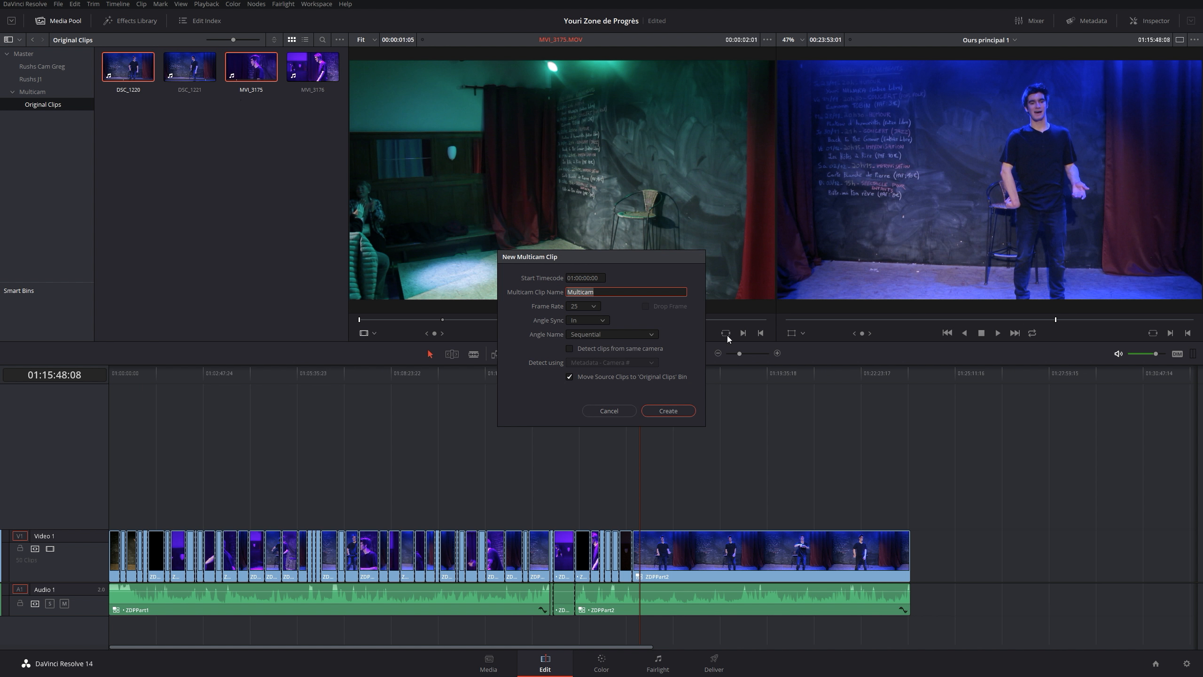
{"action": "type", "text": "Youri part 1"}
{"action": "left_click", "coordinate": [600, 319]}
{"action": "left_click", "coordinate": [600, 319]}
{"action": "left_click", "coordinate": [600, 321]}
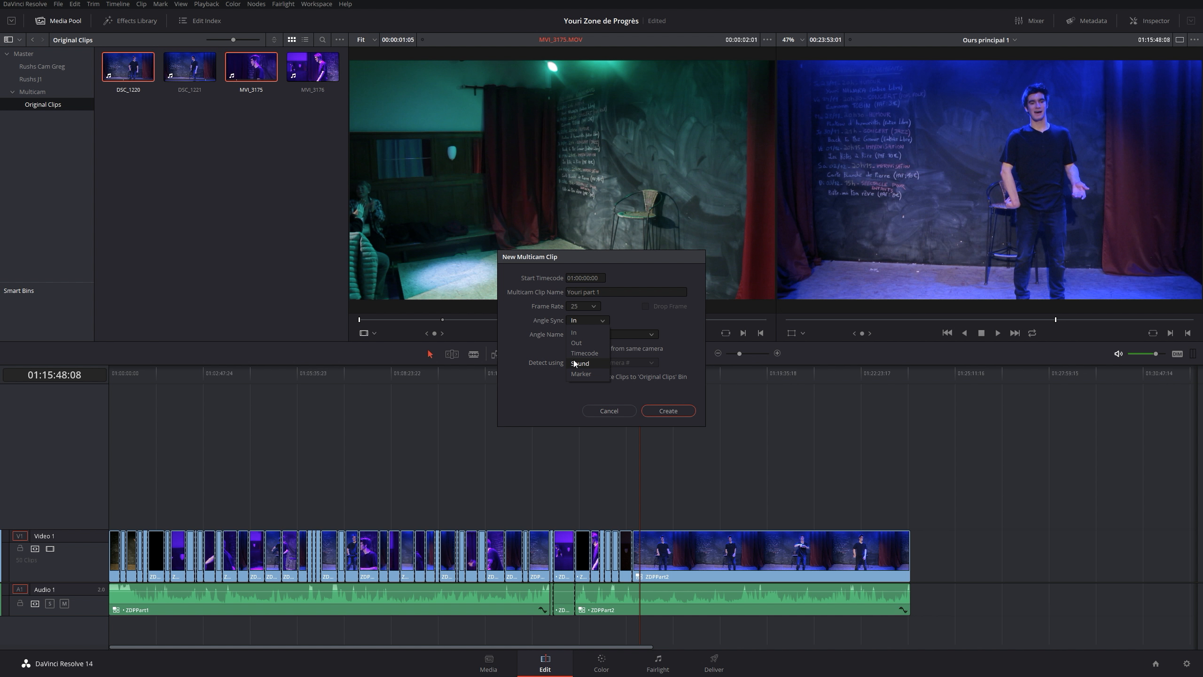
{"action": "left_click", "coordinate": [575, 363]}
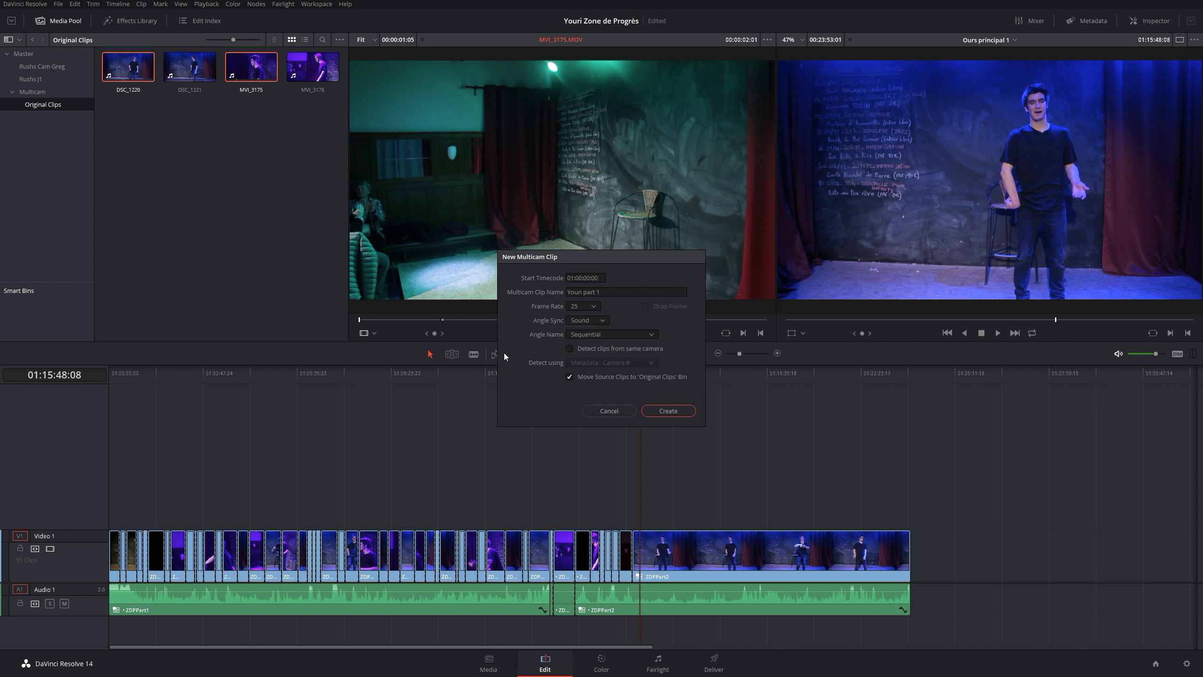
- Set the multicam clip's angle name to Clip Name, leave same-camera detection off, and create the clip
{"action": "left_click", "coordinate": [645, 334]}
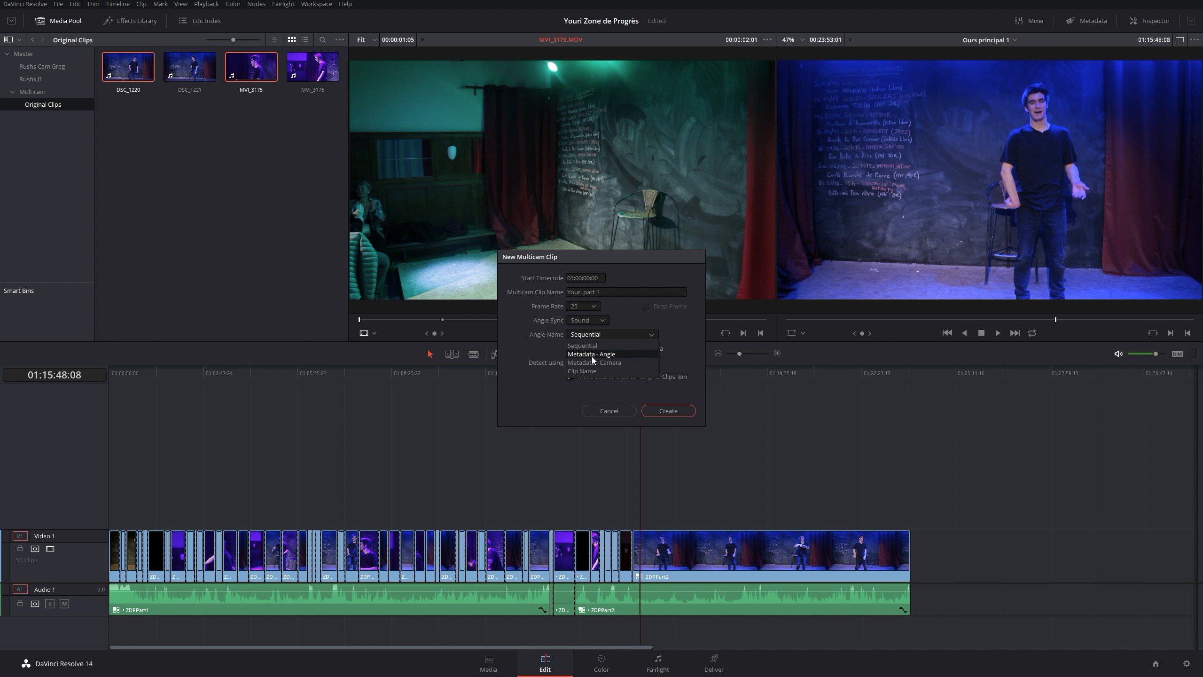
{"action": "left_click", "coordinate": [588, 372]}
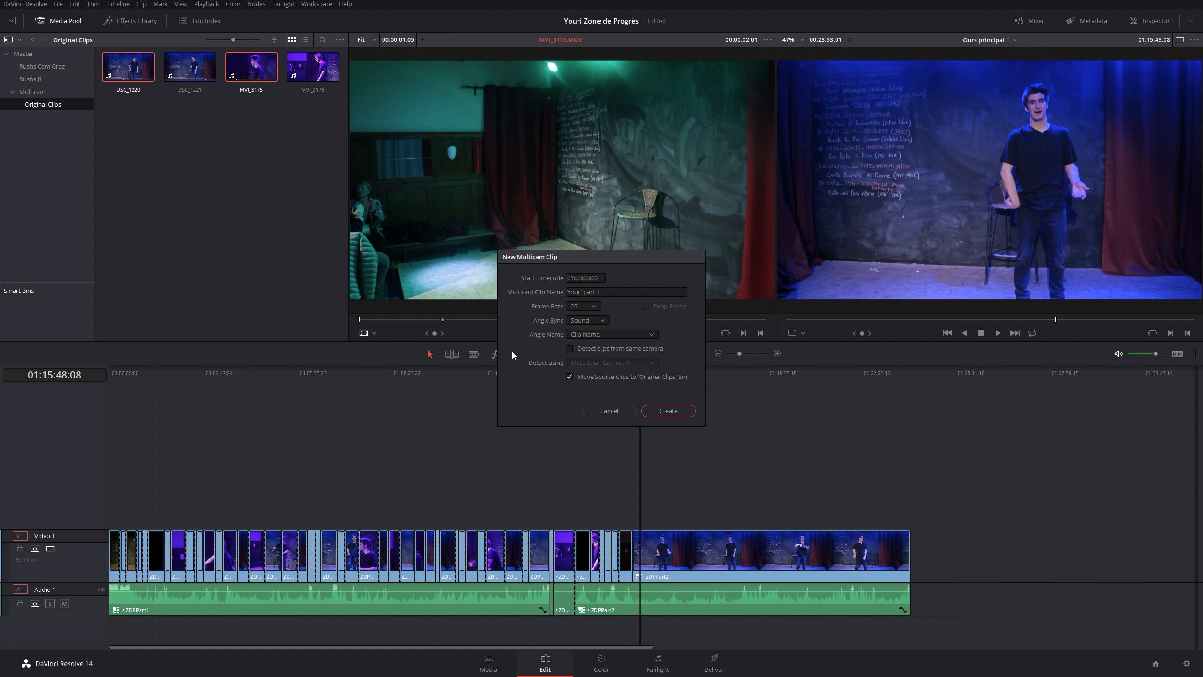
{"action": "left_click", "coordinate": [568, 348]}
{"action": "left_click", "coordinate": [570, 348]}
{"action": "left_click", "coordinate": [681, 411]}
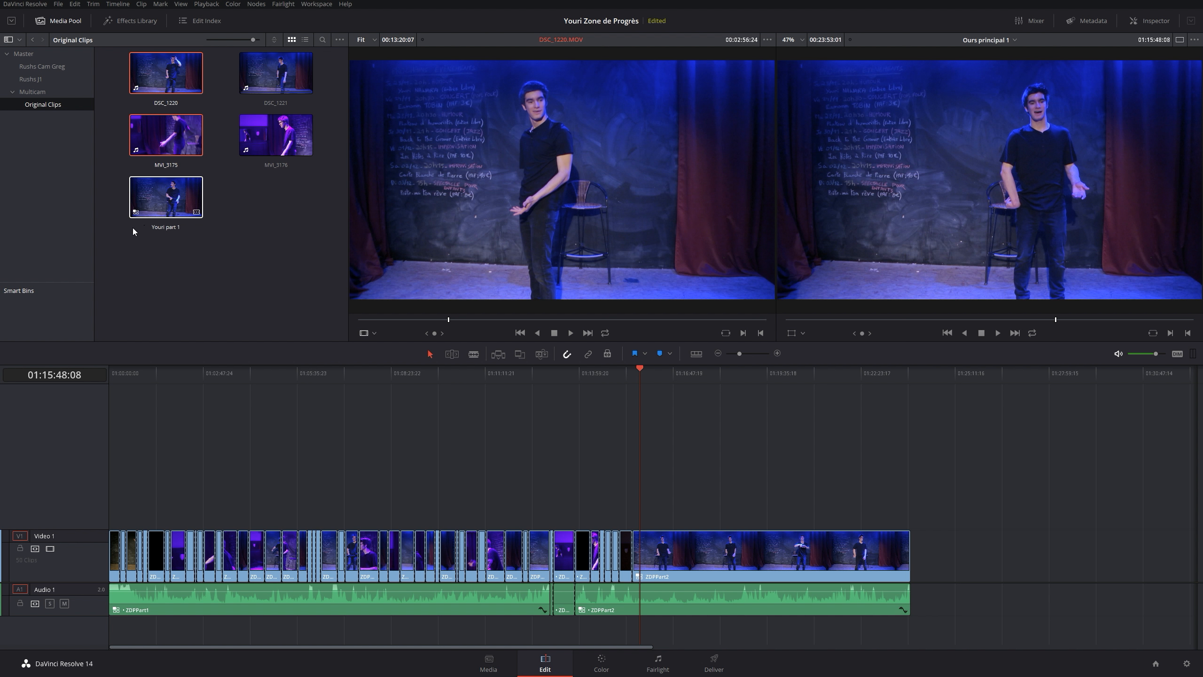
- Open the Youri part 1 multicam clip in the source viewer and play a passage to check both angles' synchronization
{"action": "double_click", "coordinate": [160, 195]}
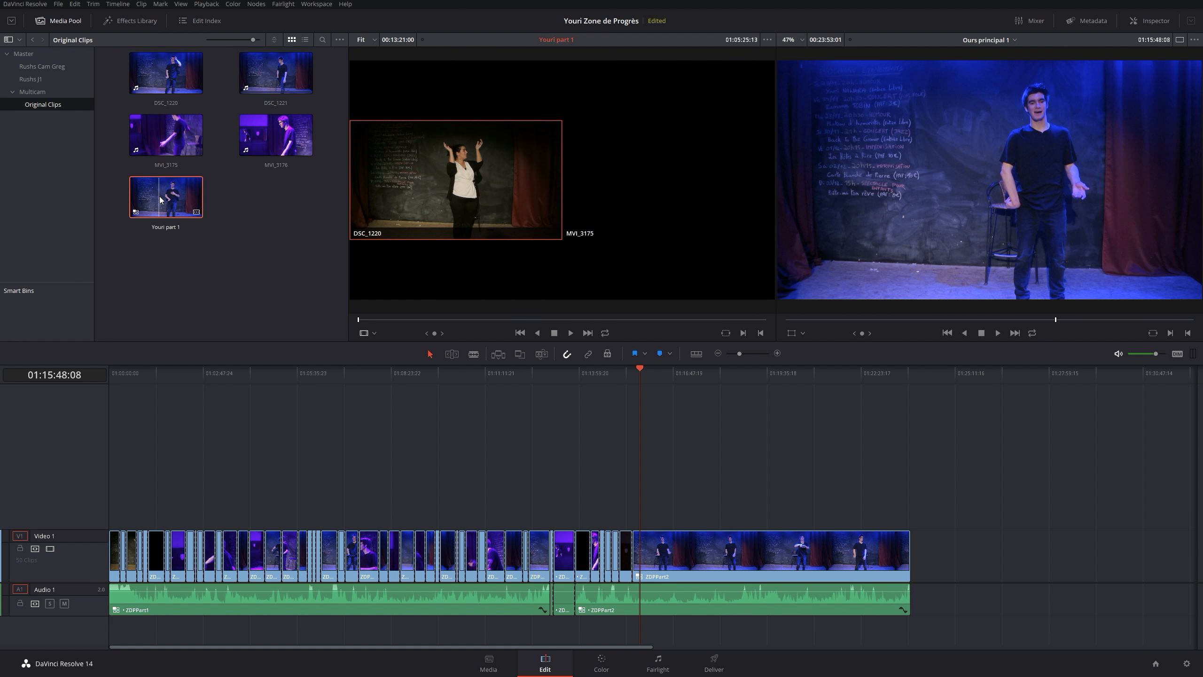
{"action": "left_click", "coordinate": [436, 319]}
{"action": "left_click_drag", "start_coordinate": [437, 322], "coordinate": [435, 321]}
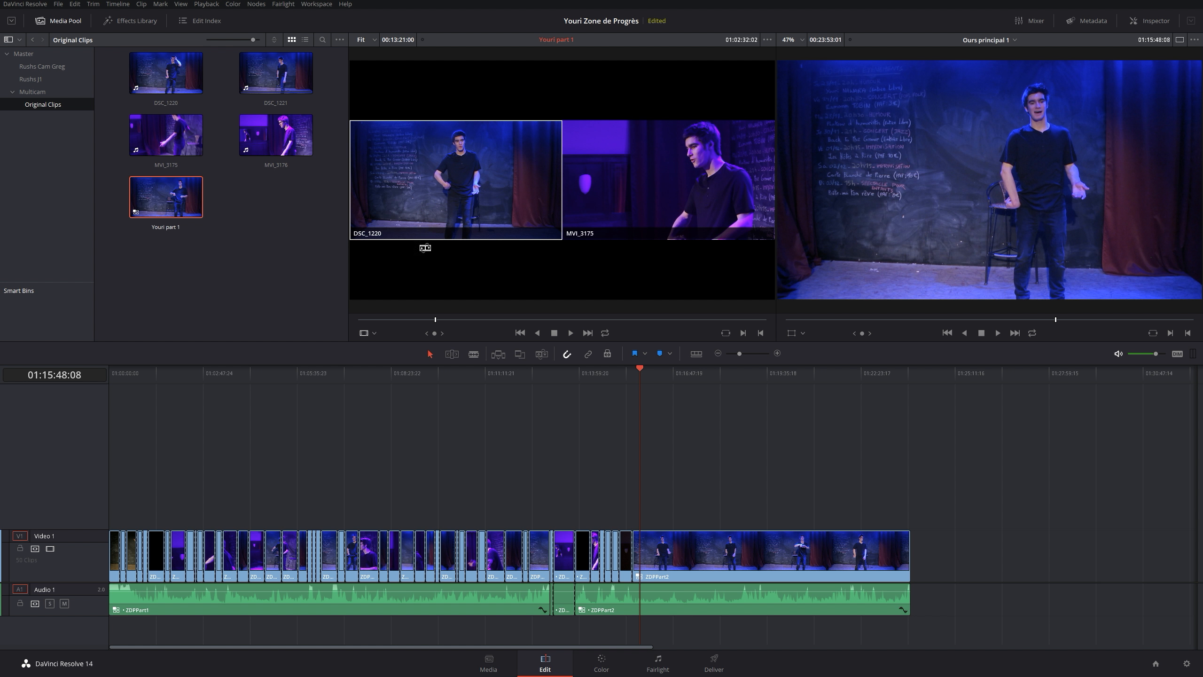
{"action": "left_click", "coordinate": [383, 320]}
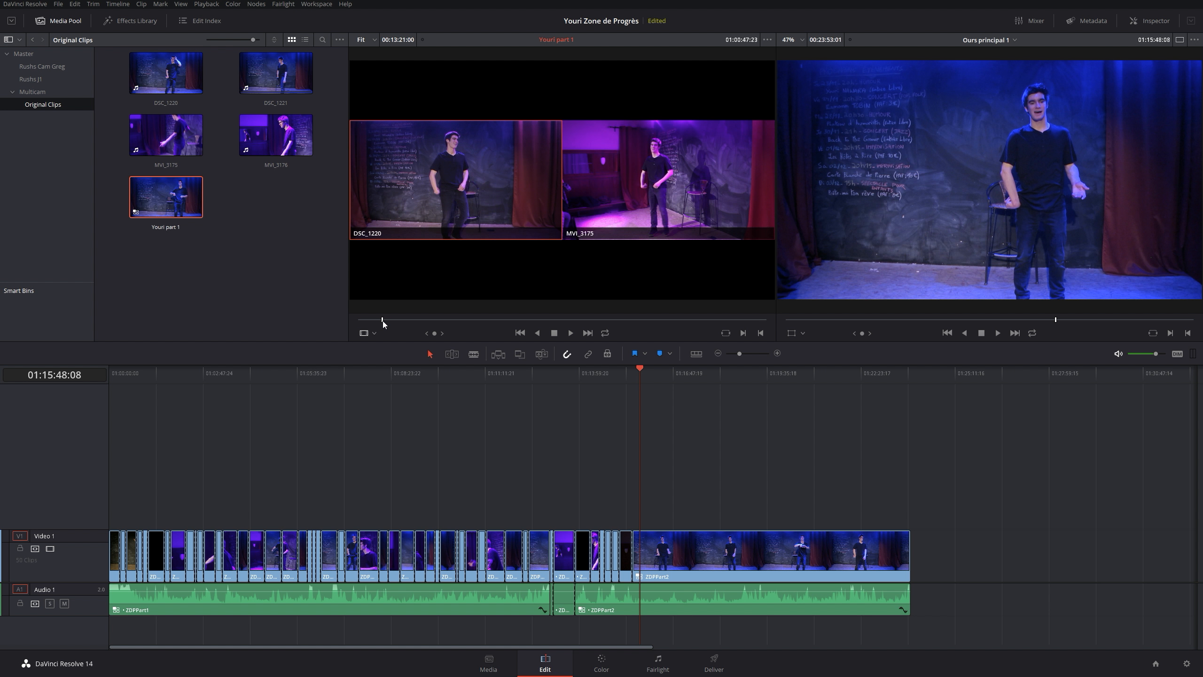
{"action": "key", "text": "space"}
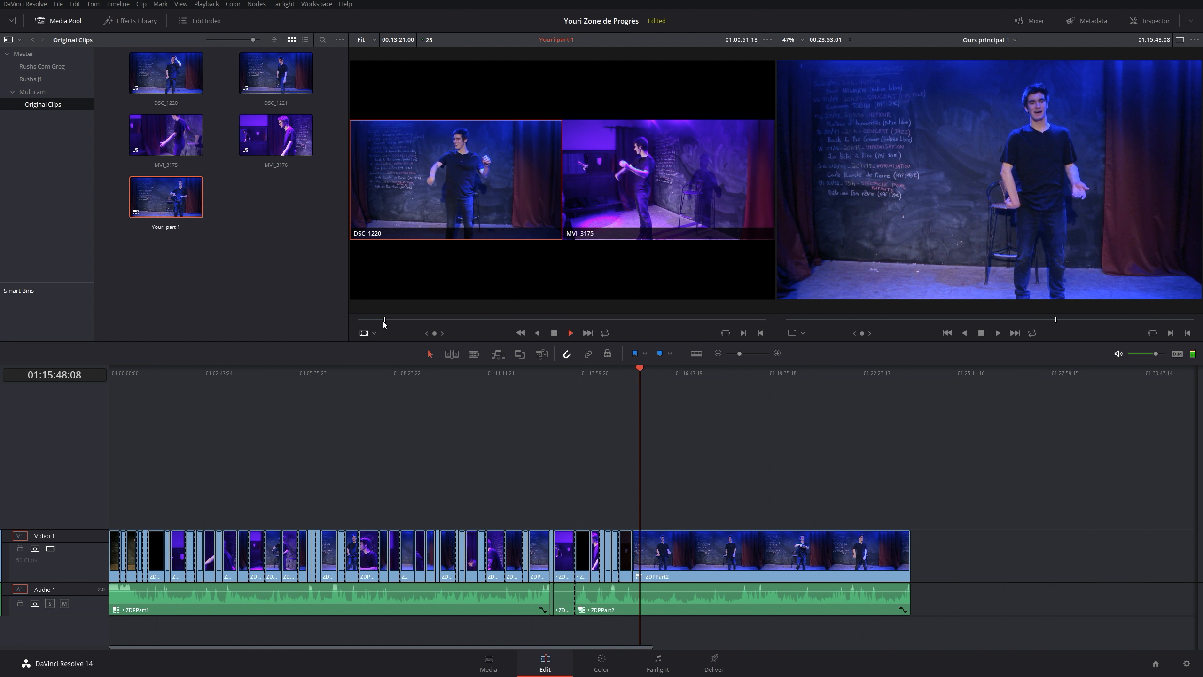
{"action": "key", "text": "space"}
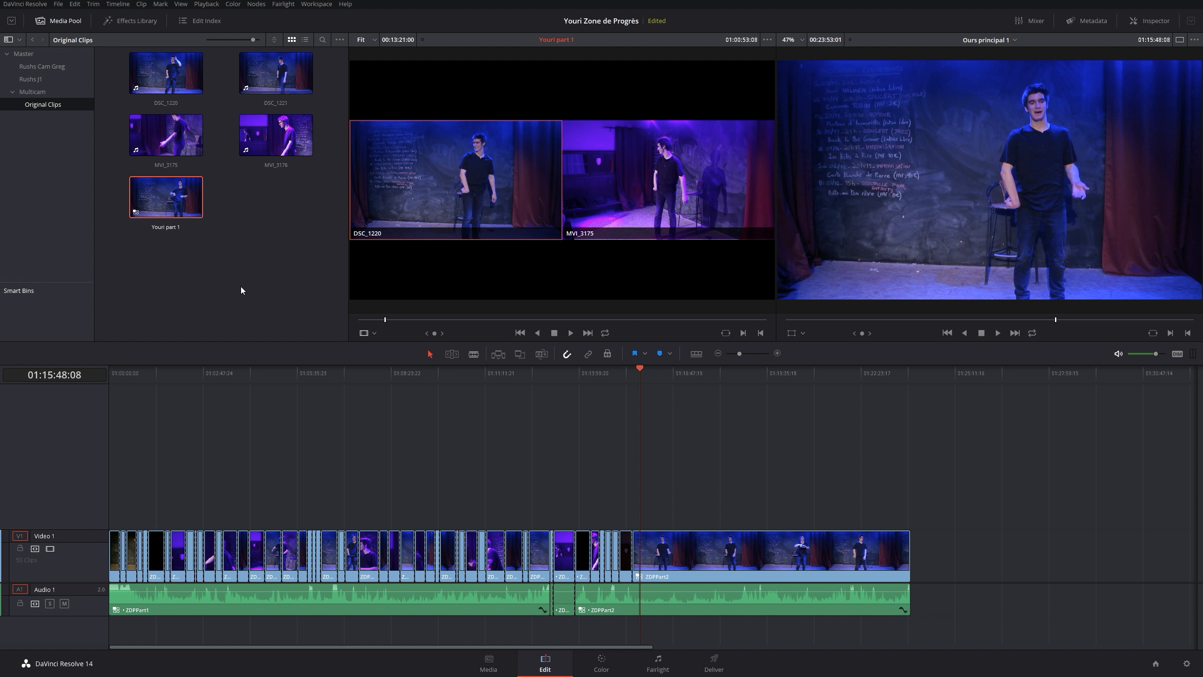
- Create a new empty timeline named "Youri Part1" in the Original Clips bin
{"action": "left_click", "coordinate": [247, 258]}
{"action": "right_click", "coordinate": [247, 258]}
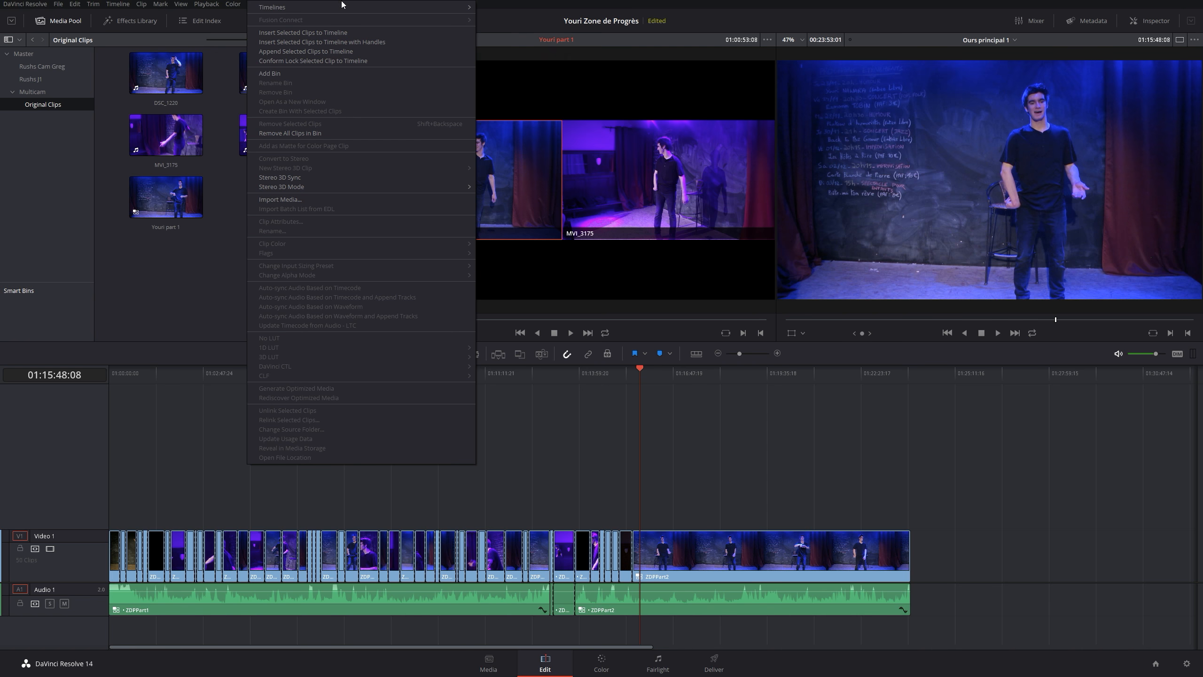
{"action": "mouse_move", "coordinate": [342, 5]}
{"action": "left_click", "coordinate": [521, 8]}
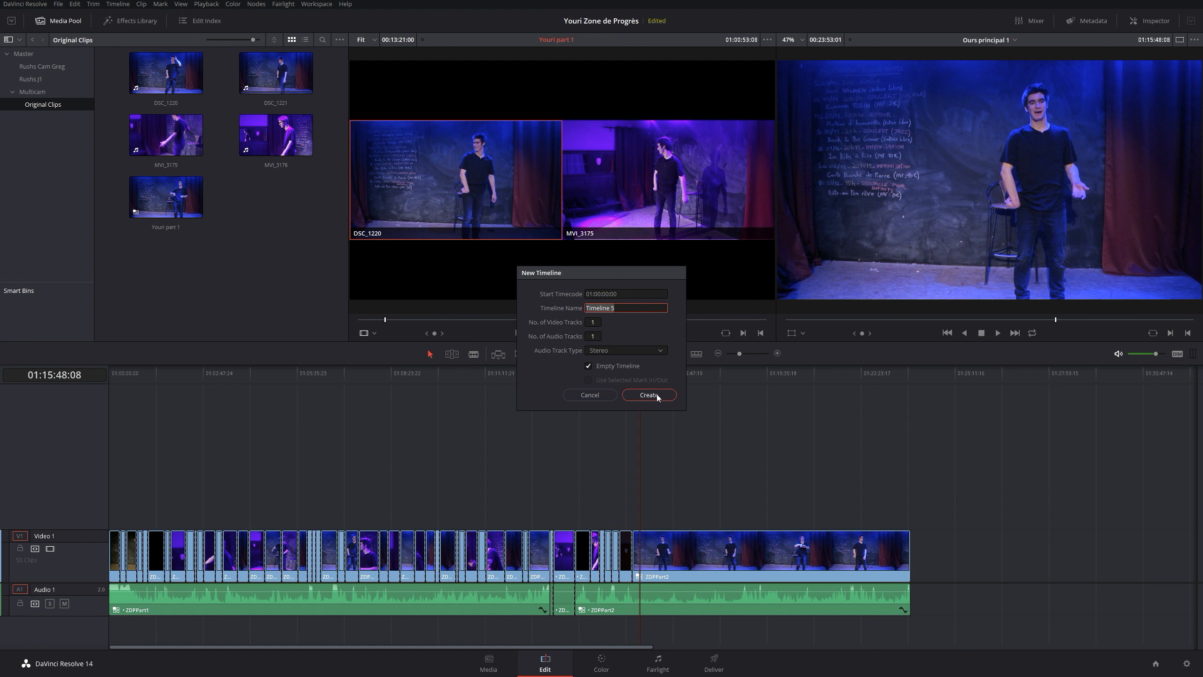
{"action": "type", "text": "Youri Part1"}
{"action": "left_click", "coordinate": [651, 395]}
- Place the Youri part 1 multicam clip at the start of the new timeline and play a passage of its opening minute
{"action": "left_click_drag", "start_coordinate": [153, 198], "coordinate": [81, 538]}
{"action": "left_click_drag", "start_coordinate": [179, 372], "coordinate": [152, 377]}
{"action": "left_click", "coordinate": [131, 377]}
{"action": "key", "text": "space"}
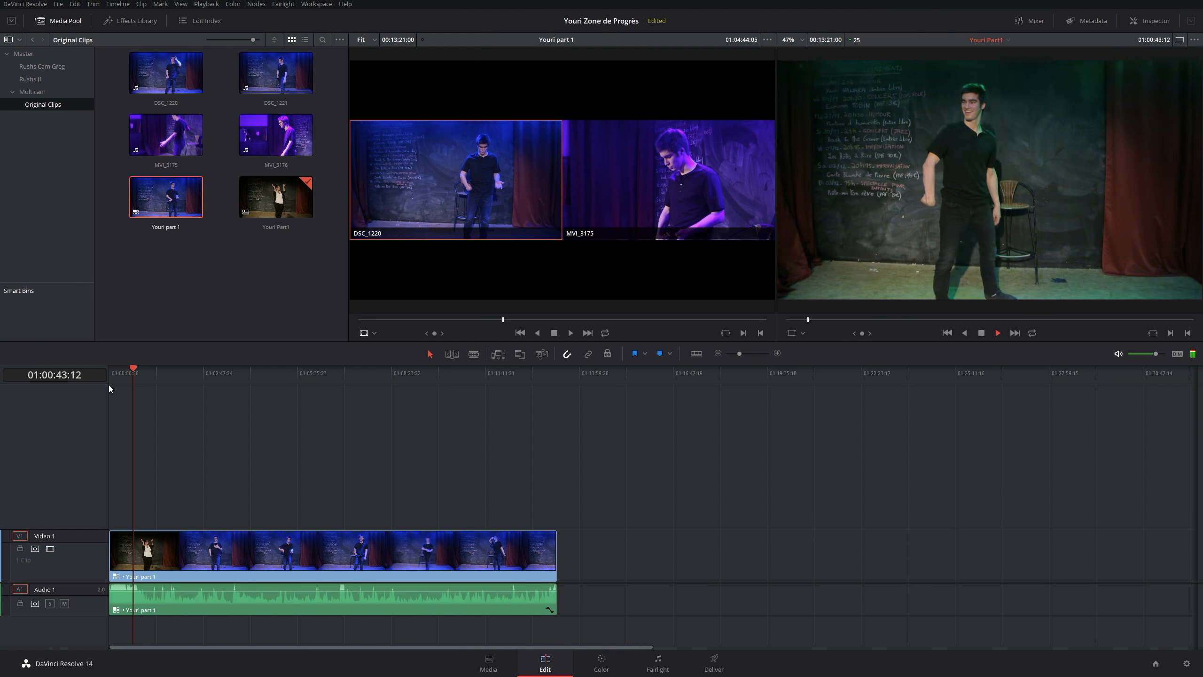
{"action": "key", "text": "space"}
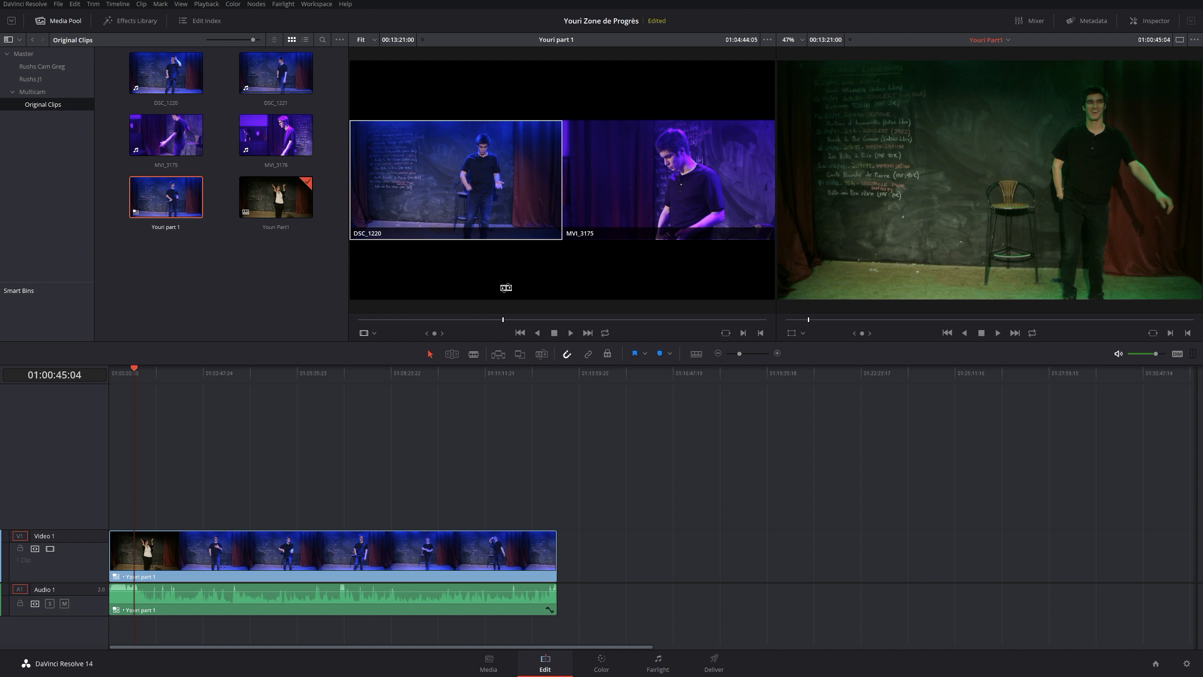
- Return the playhead to the timeline's start and play the multicam clip in the source viewer with the MVI_3175 angle selected
{"action": "left_click", "coordinate": [250, 289]}
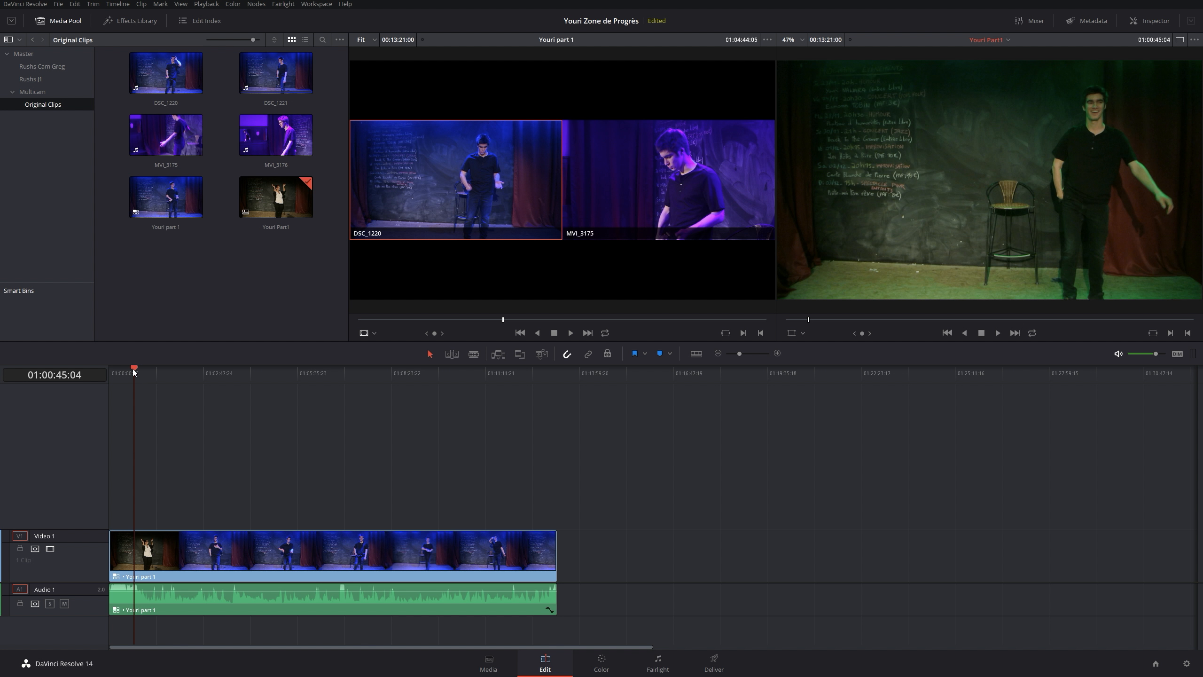
{"action": "left_click_drag", "start_coordinate": [132, 369], "coordinate": [98, 369]}
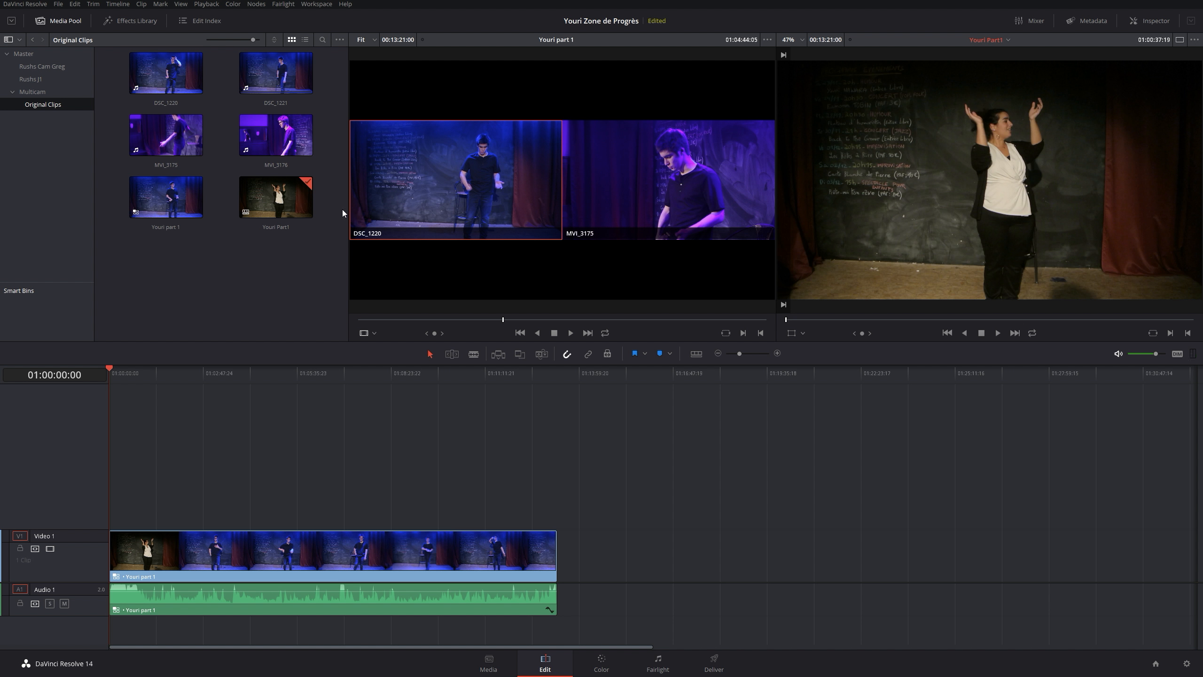
{"action": "left_click", "coordinate": [668, 180]}
{"action": "key", "text": "space"}
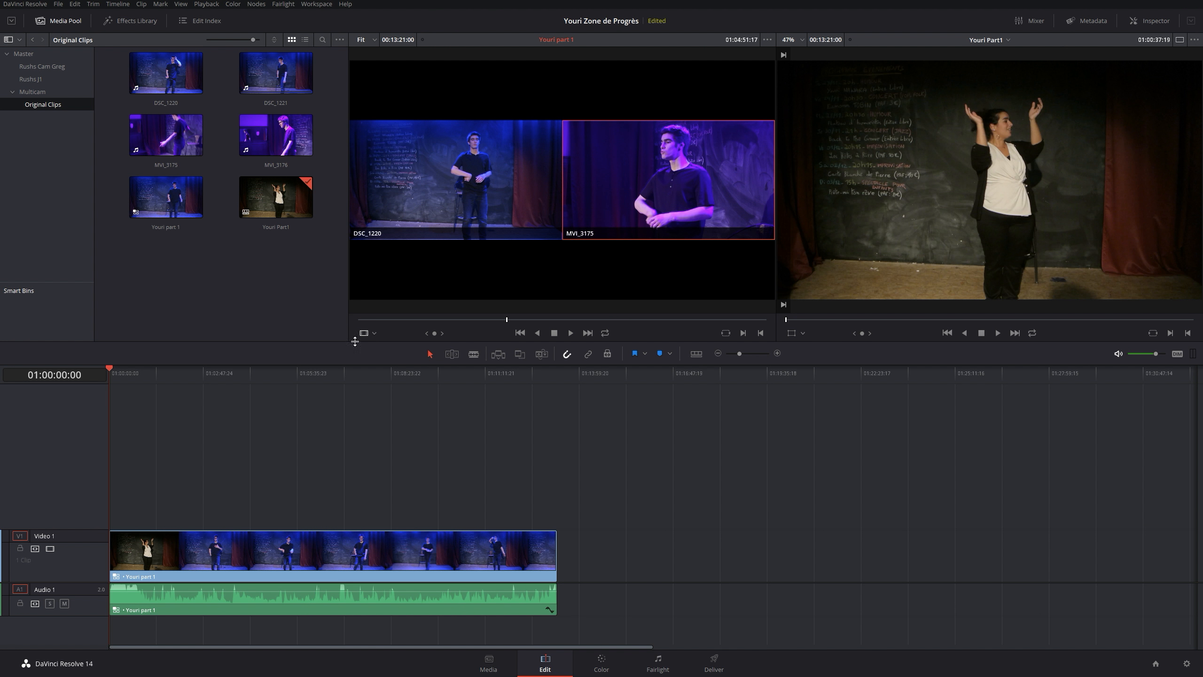
- Switch the source viewer to Multicam mode and scrub the Youri Part1 timeline back to its start
{"action": "left_click", "coordinate": [373, 333]}
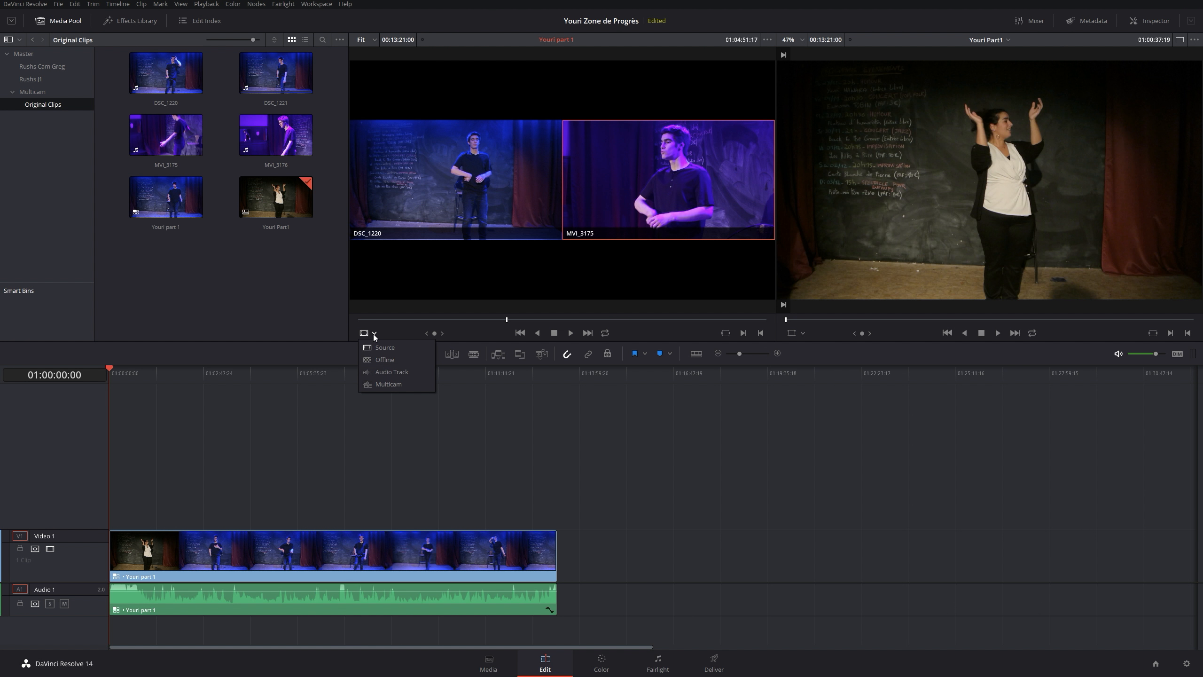
{"action": "left_click", "coordinate": [383, 386]}
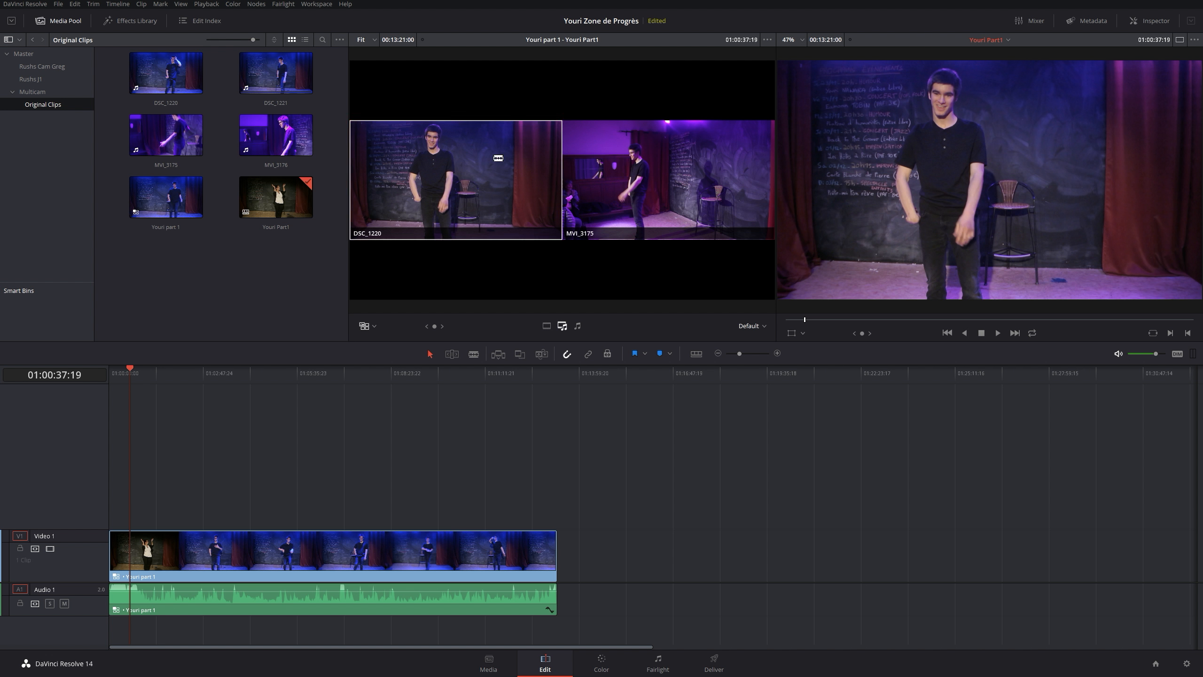
{"action": "left_click_drag", "start_coordinate": [126, 372], "coordinate": [69, 363]}
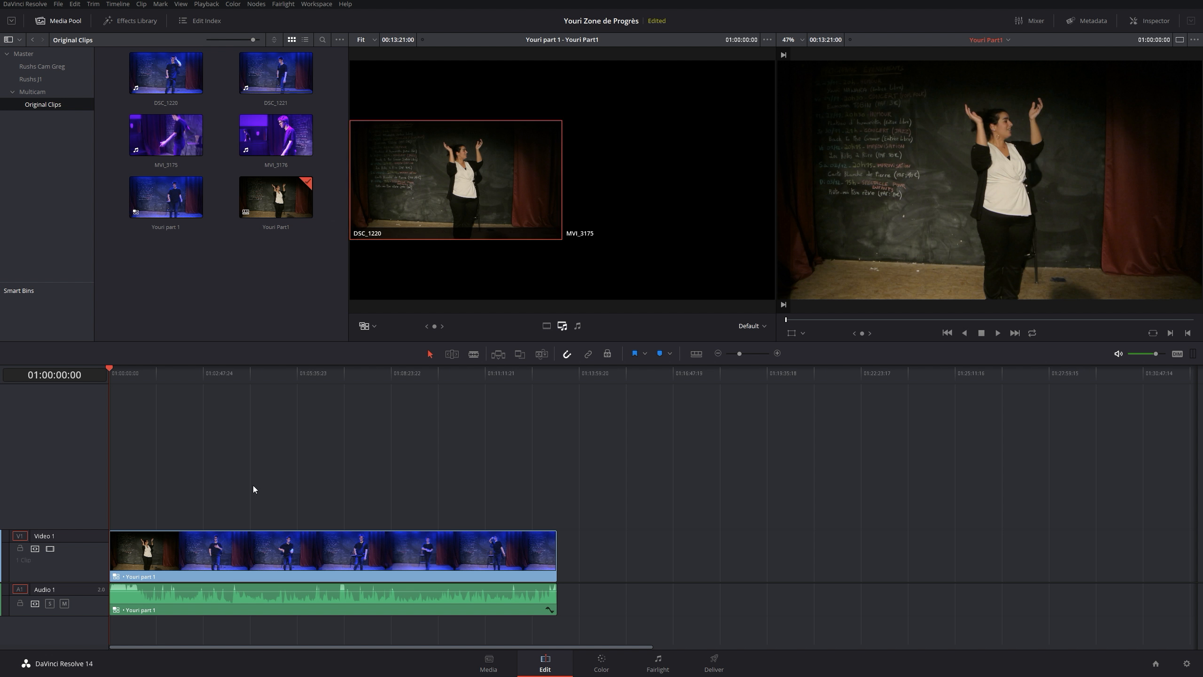
- Open the multicam clip's contents in the timeline, scrub to 01:03:10:15, and match that MVI_3175 frame in the source viewer
{"action": "left_click", "coordinate": [249, 552]}
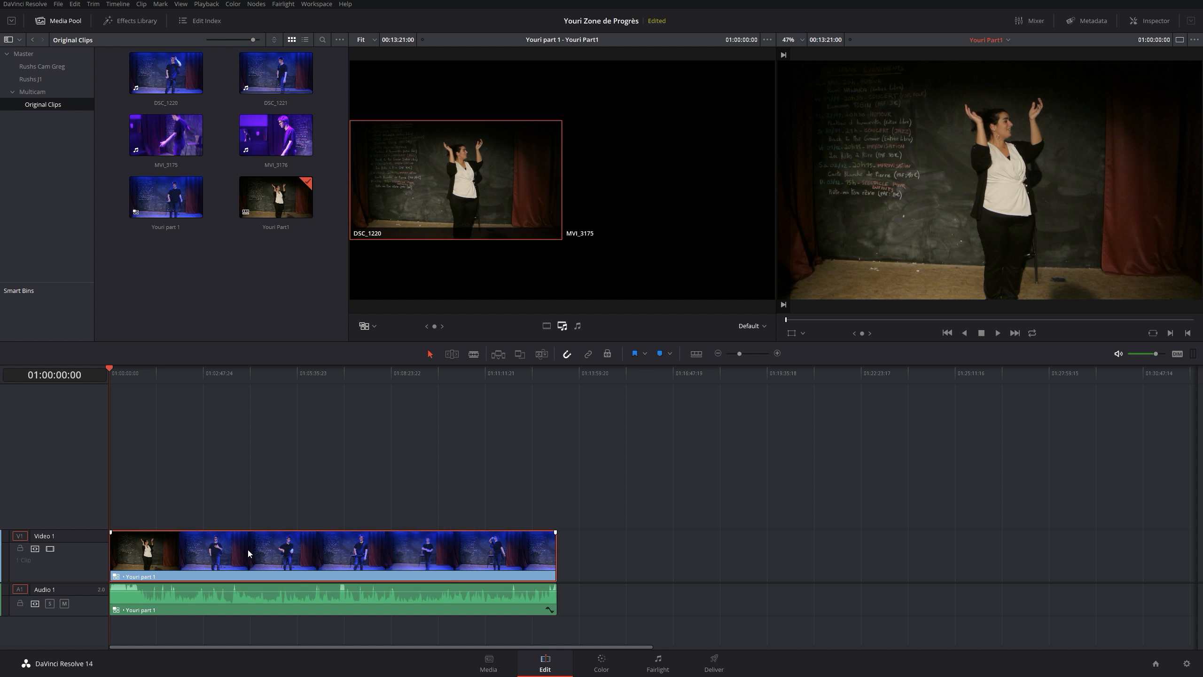
{"action": "right_click", "coordinate": [255, 559]}
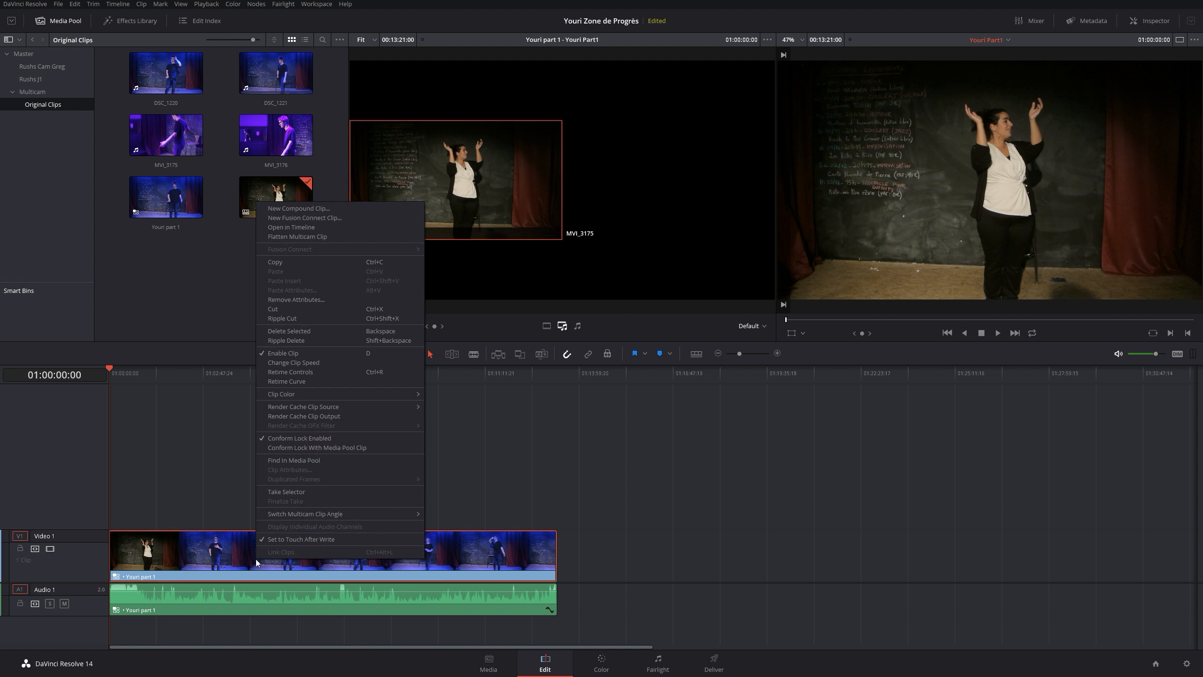
{"action": "left_click", "coordinate": [322, 225]}
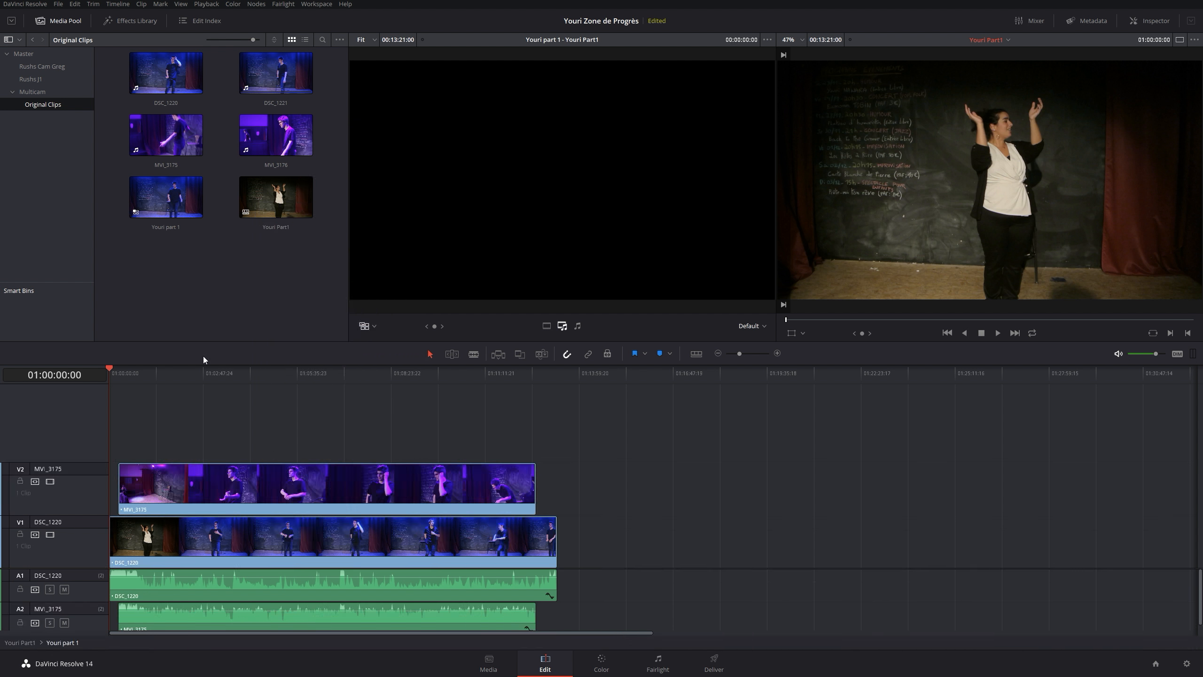
{"action": "left_click", "coordinate": [167, 373]}
{"action": "left_click_drag", "start_coordinate": [168, 373], "coordinate": [215, 373]}
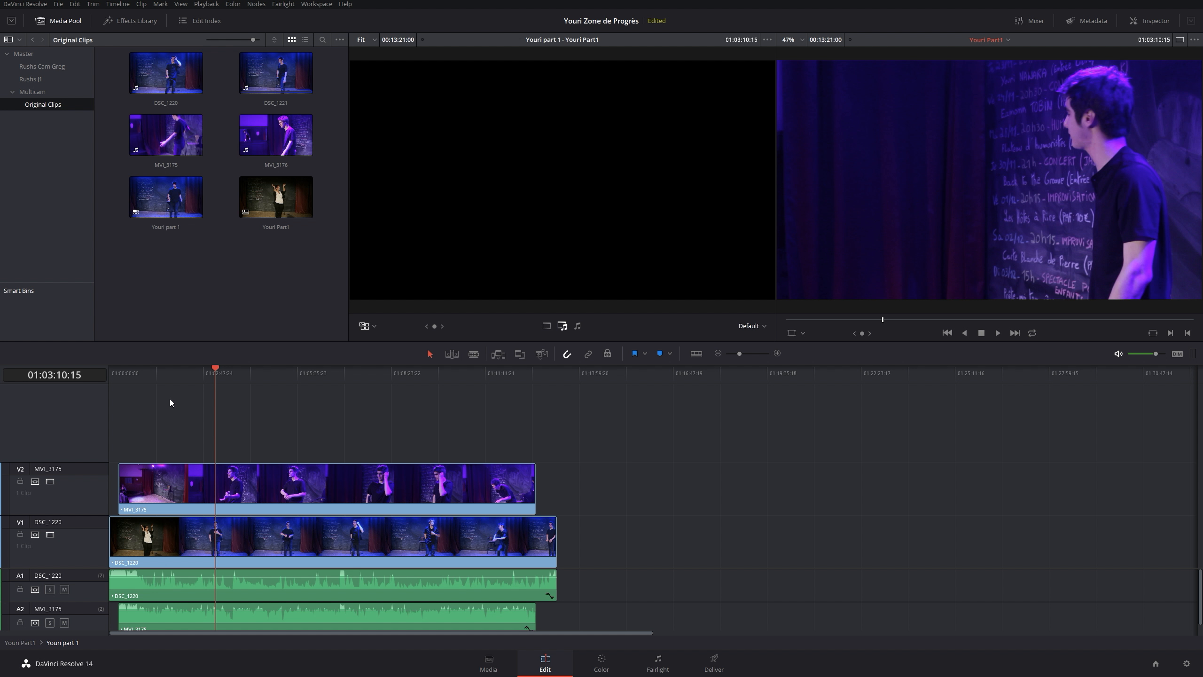
{"action": "key", "text": "f"}
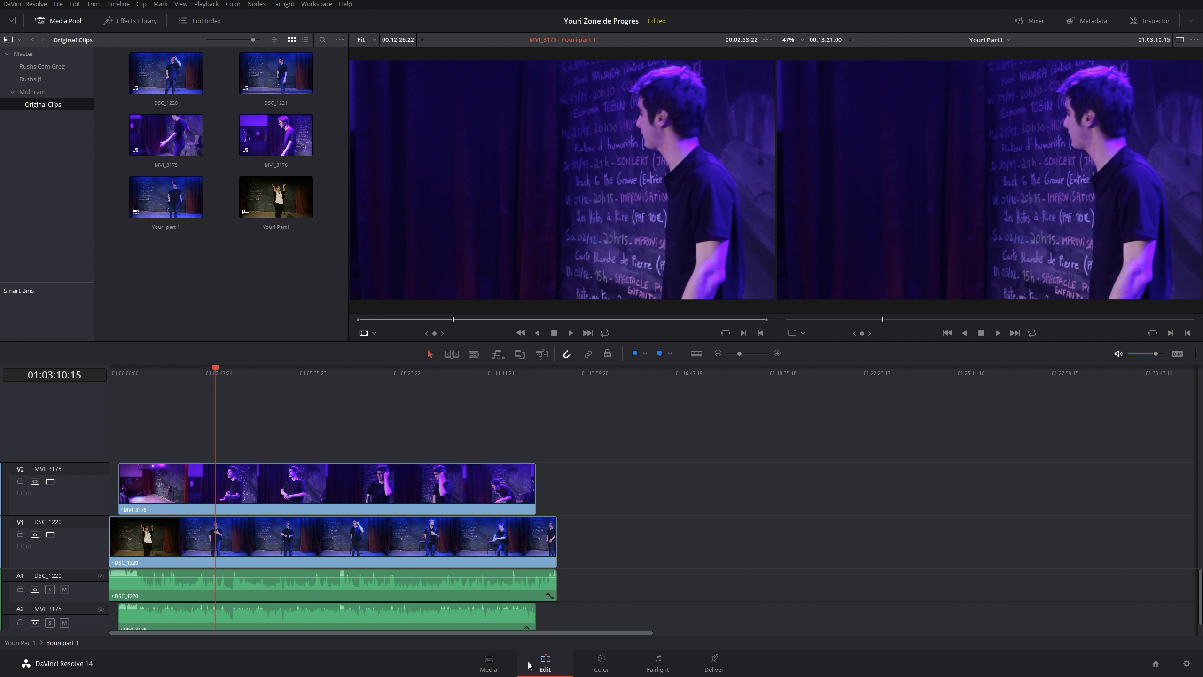
- Reopen the Youri Part1 timeline, set the source viewer back to Multicam mode, and view both angles around 01:07:02
{"action": "double_click", "coordinate": [276, 197]}
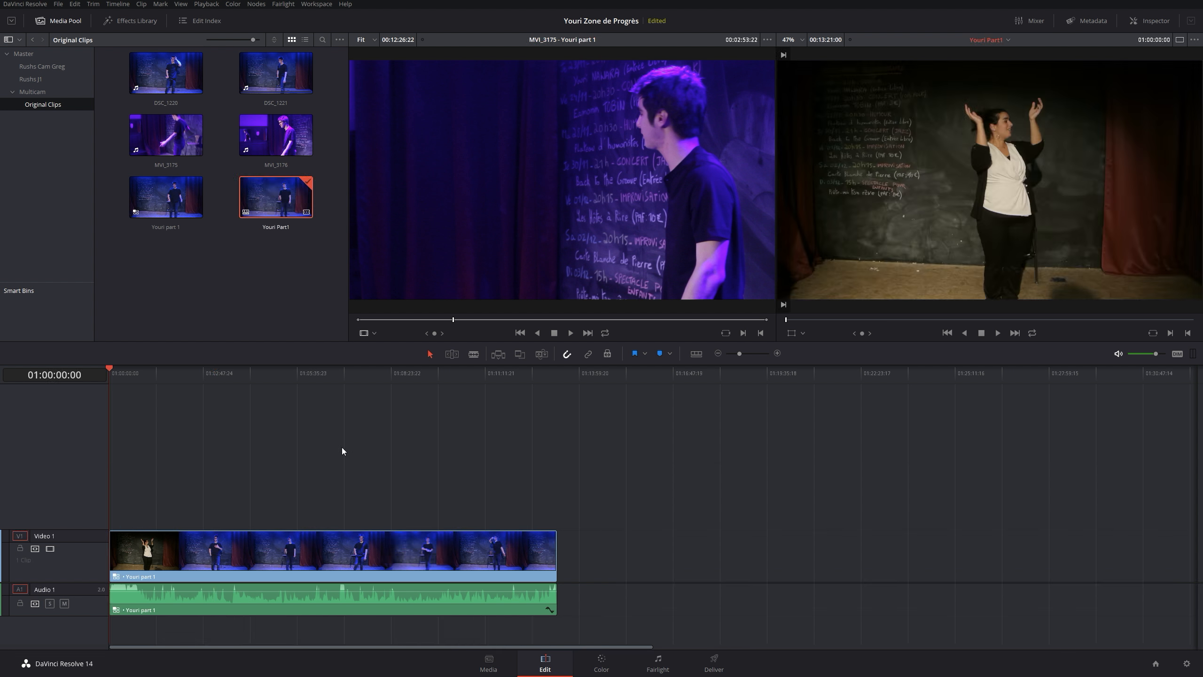
{"action": "left_click", "coordinate": [221, 369]}
{"action": "left_click", "coordinate": [368, 334]}
{"action": "left_click", "coordinate": [384, 387]}
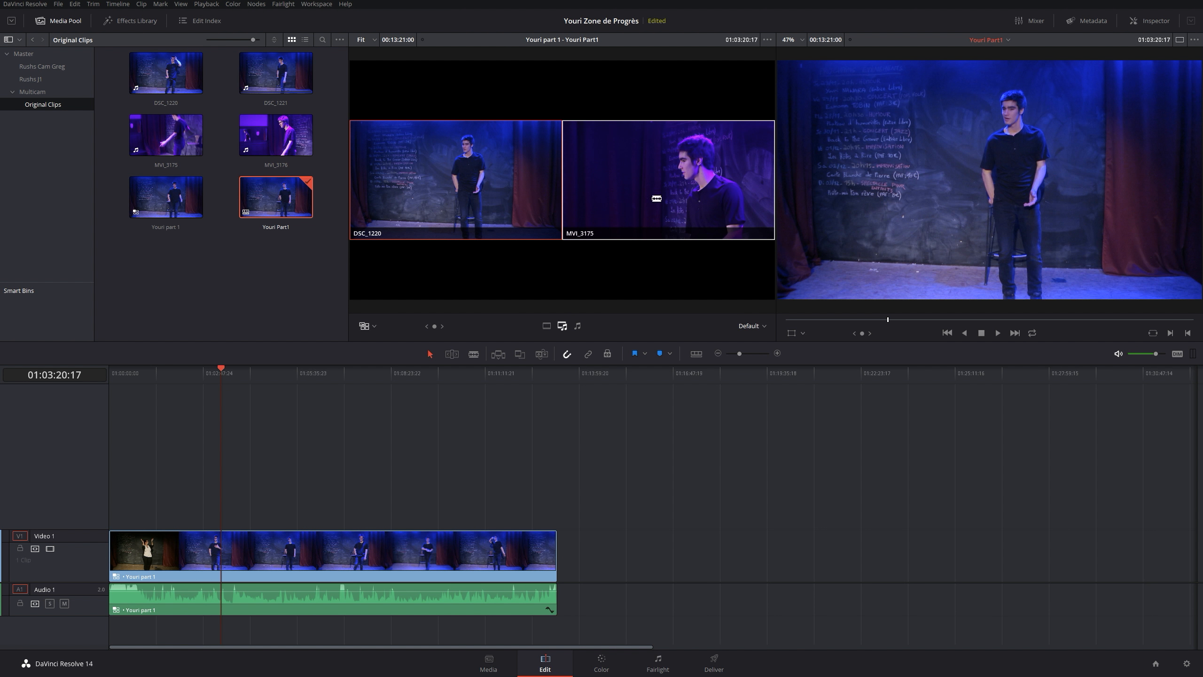
{"action": "left_click", "coordinate": [346, 372]}
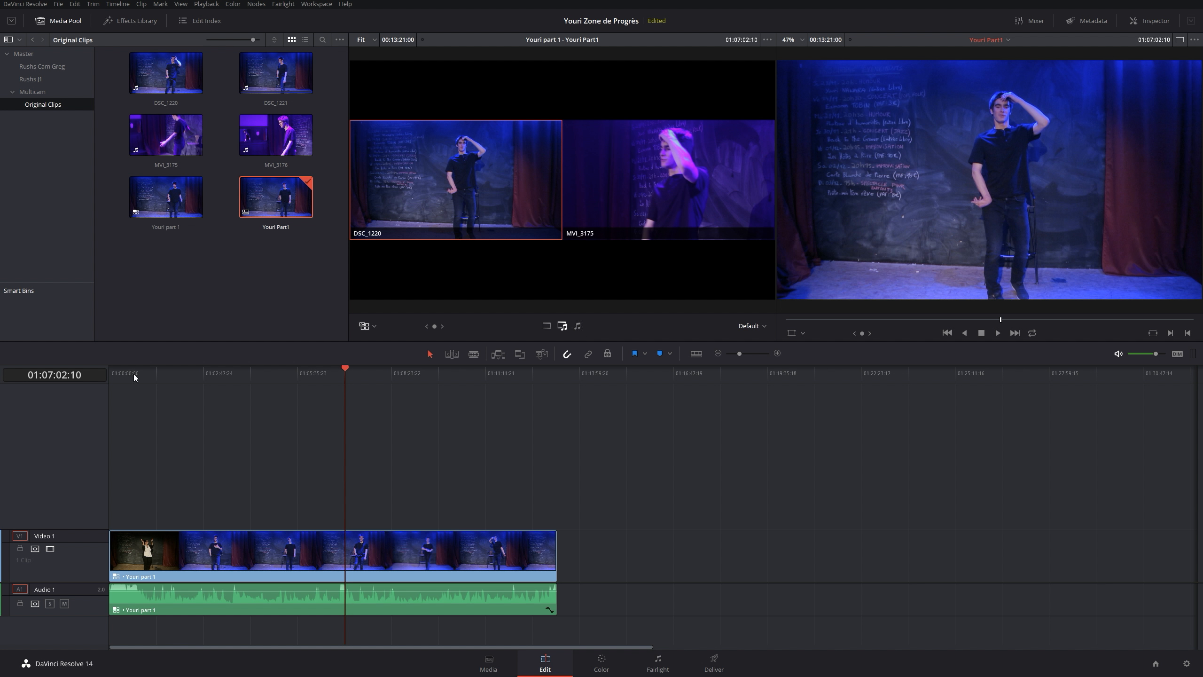
- Open the multicam clip's separate camera tracks in the timeline and go to the Color page
{"action": "key", "text": "Home"}
{"action": "left_click", "coordinate": [278, 560]}
{"action": "right_click", "coordinate": [279, 560]}
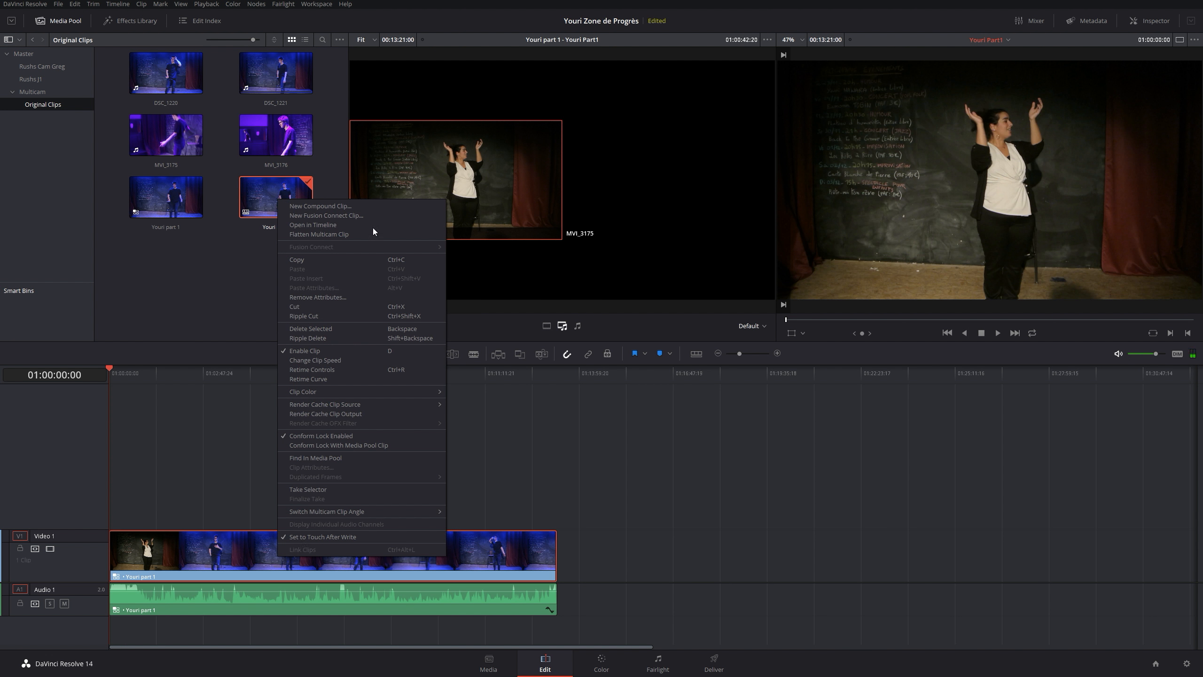
{"action": "left_click", "coordinate": [378, 229]}
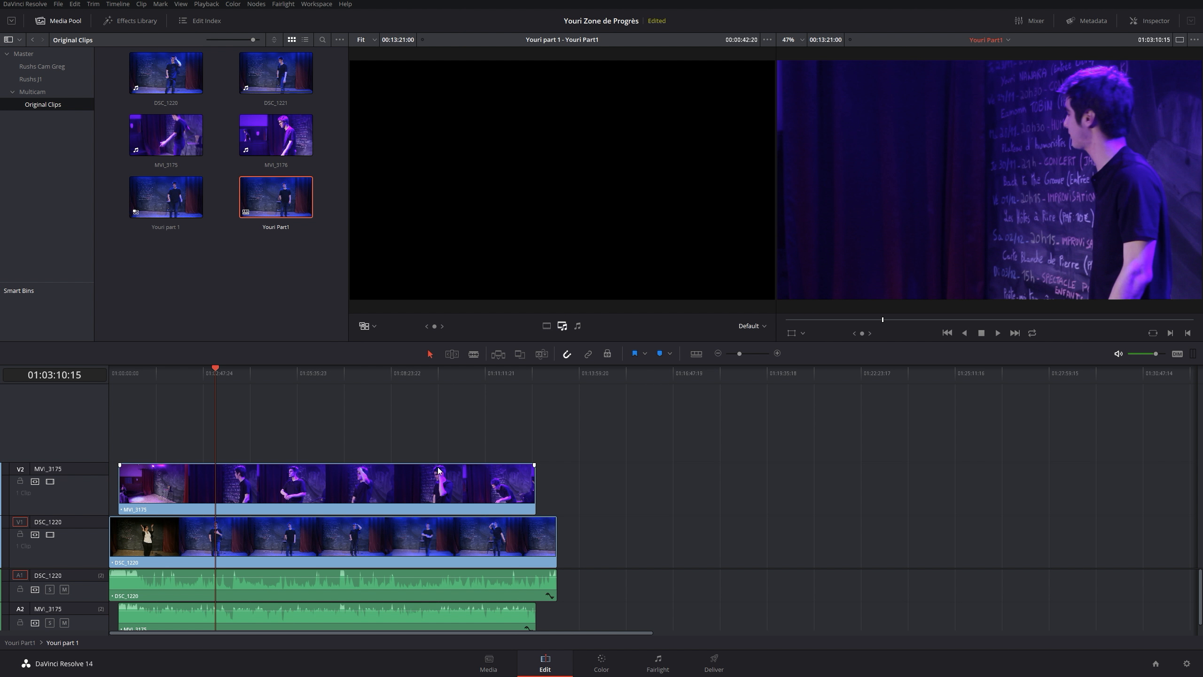
{"action": "left_click", "coordinate": [600, 661]}
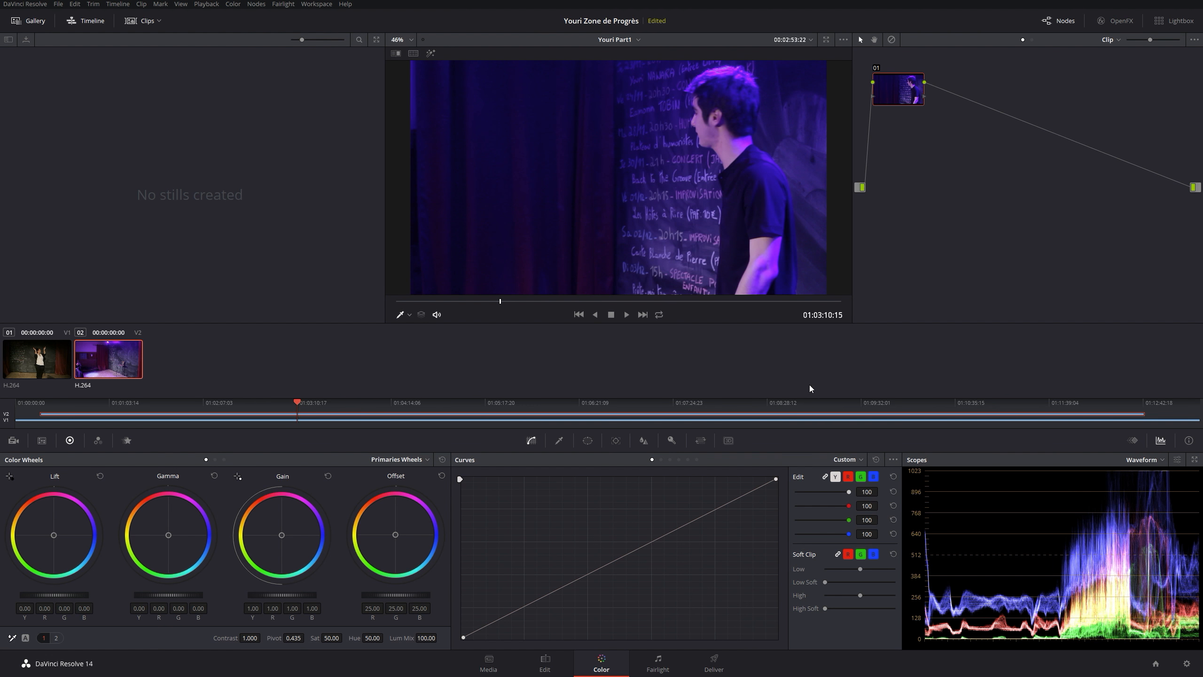
- Compare the DSC_1220 and MVI_3175 clips in the color viewer, then park the playhead on MVI_3175 at 01:04:00:01
{"action": "left_click", "coordinate": [53, 354]}
{"action": "left_click", "coordinate": [129, 355]}
{"action": "left_click", "coordinate": [39, 355]}
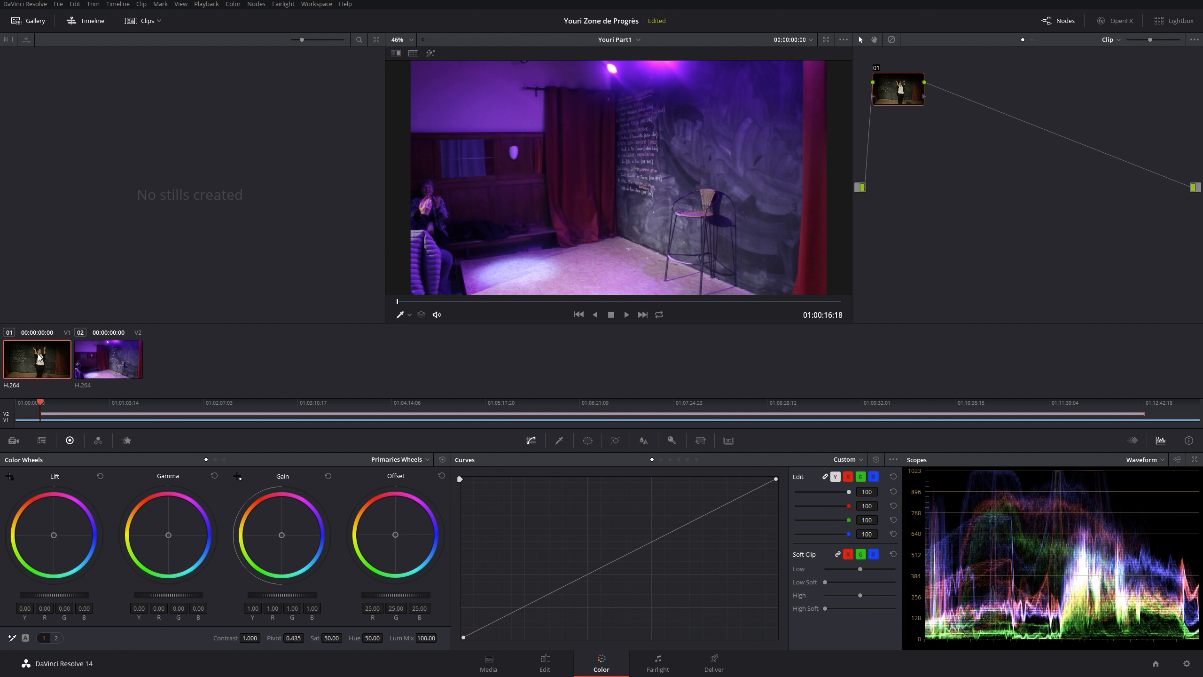
{"action": "left_click", "coordinate": [129, 355]}
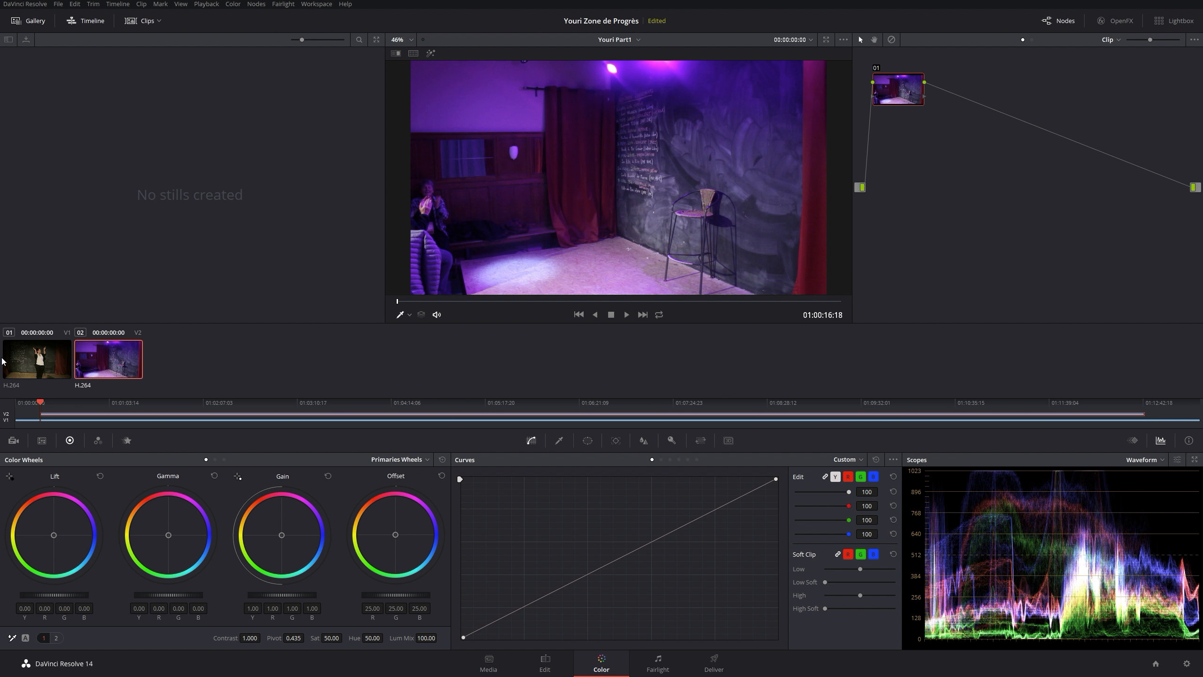
{"action": "left_click", "coordinate": [71, 353]}
{"action": "left_click", "coordinate": [530, 300]}
{"action": "left_click", "coordinate": [101, 367]}
{"action": "left_click_drag", "start_coordinate": [550, 302], "coordinate": [529, 303]}
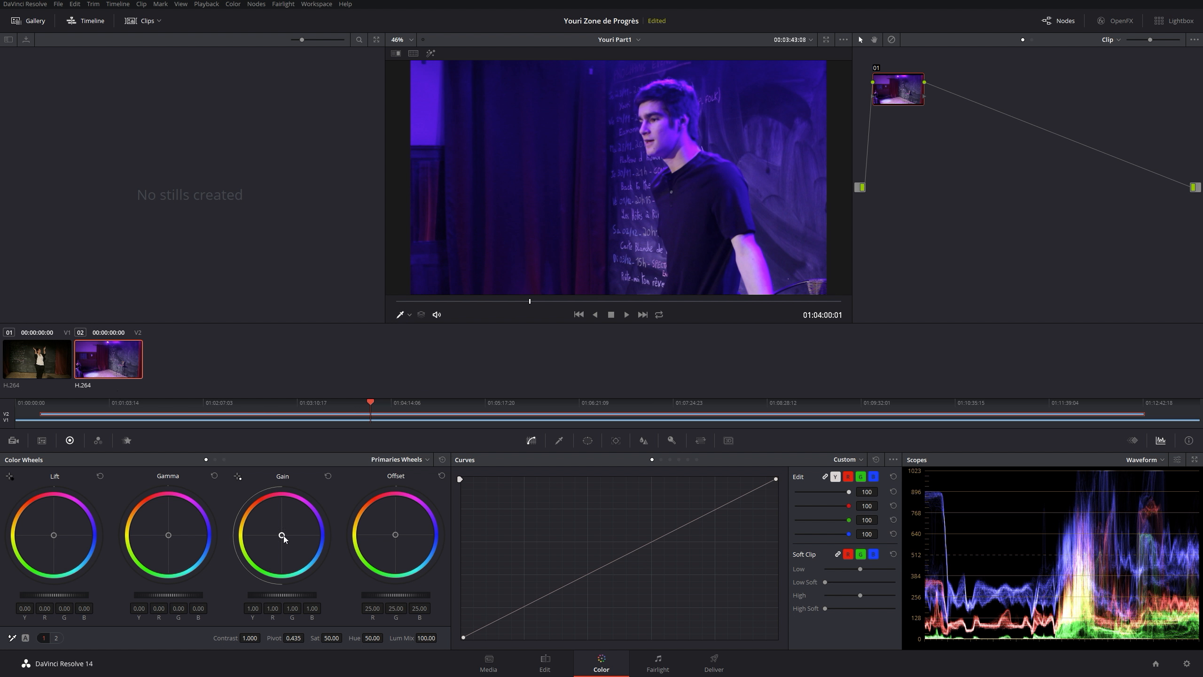
- Reset a trial Gain tint on MVI_3175, then shift its Offset color balance to about R 19.33, G 27.07, B 15.97
{"action": "left_click_drag", "start_coordinate": [283, 537], "coordinate": [282, 536]}
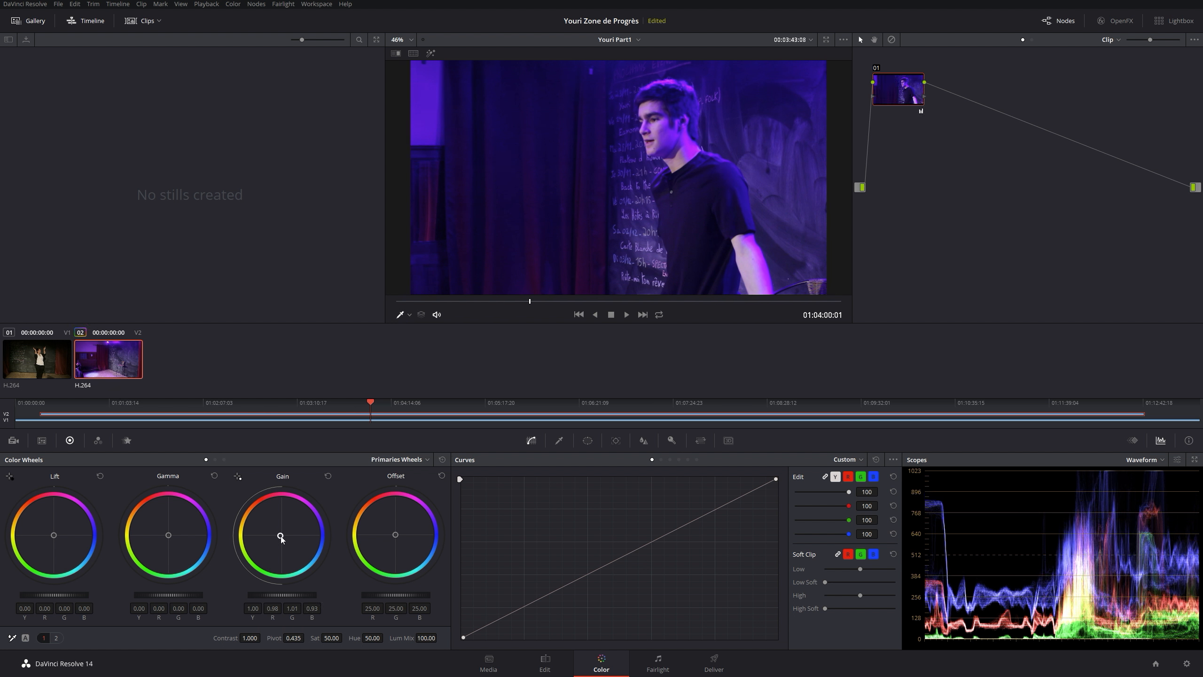
{"action": "left_click", "coordinate": [328, 475]}
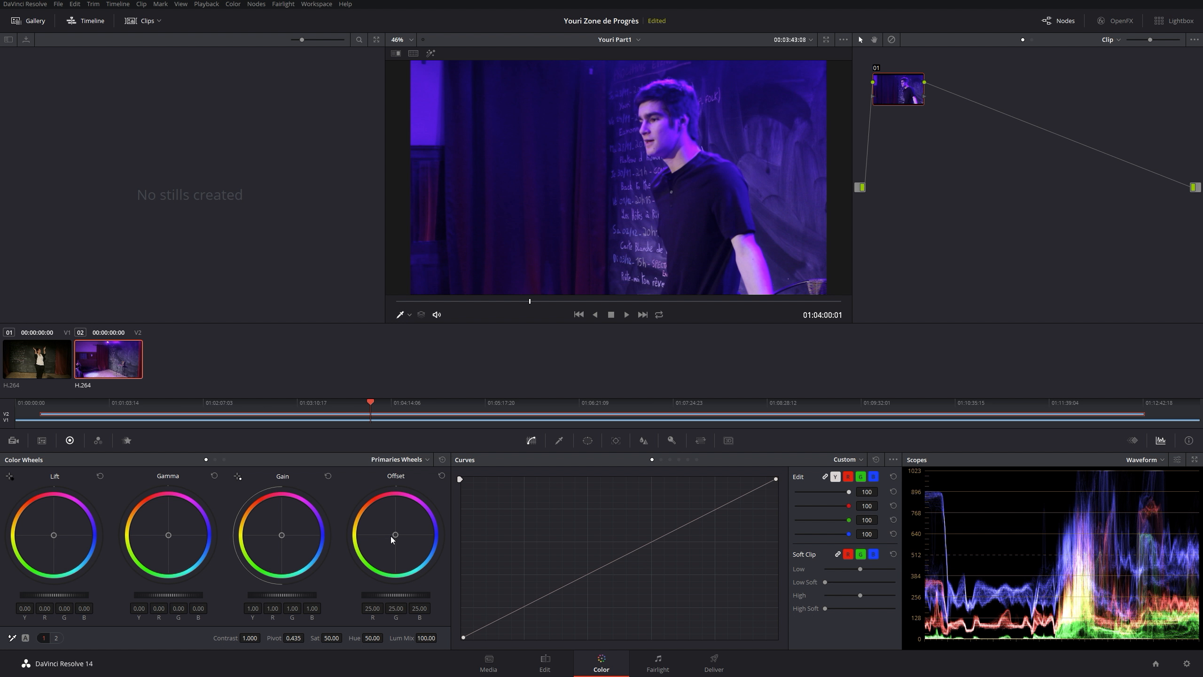
{"action": "left_click_drag", "start_coordinate": [396, 537], "coordinate": [389, 538]}
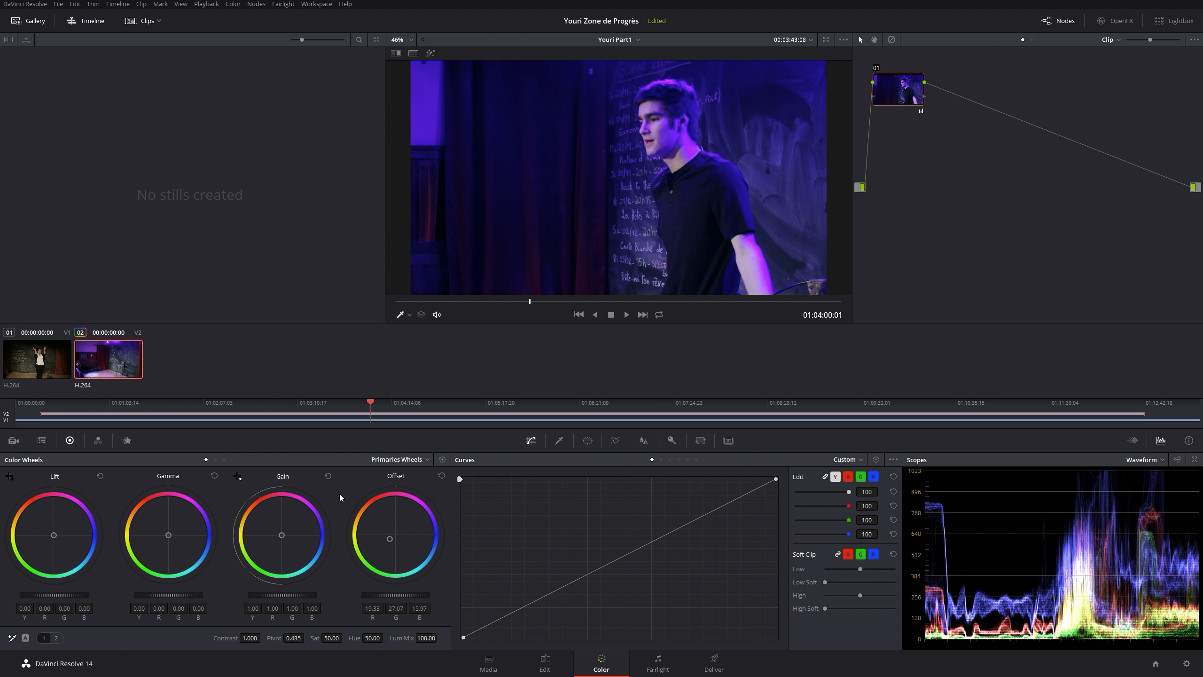
- Go to the first frame of DSC_1220, open Color Match, and display the Color Chart overlay on the image
{"action": "key", "text": "Home"}
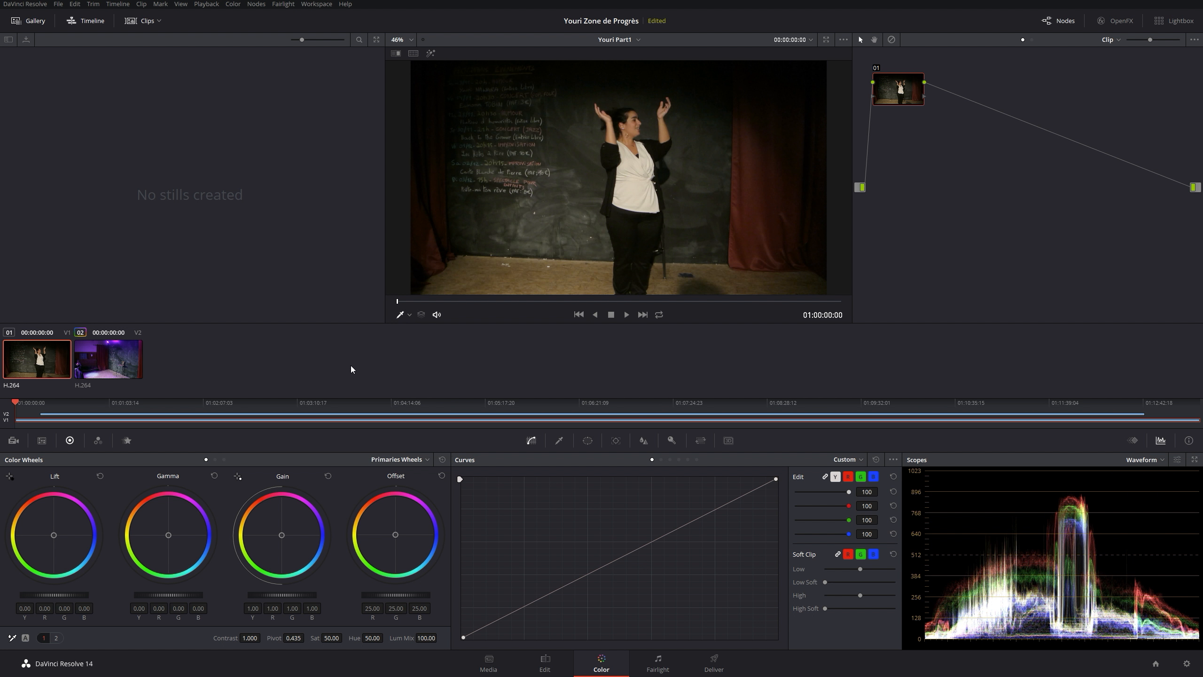
{"action": "left_click", "coordinate": [42, 441]}
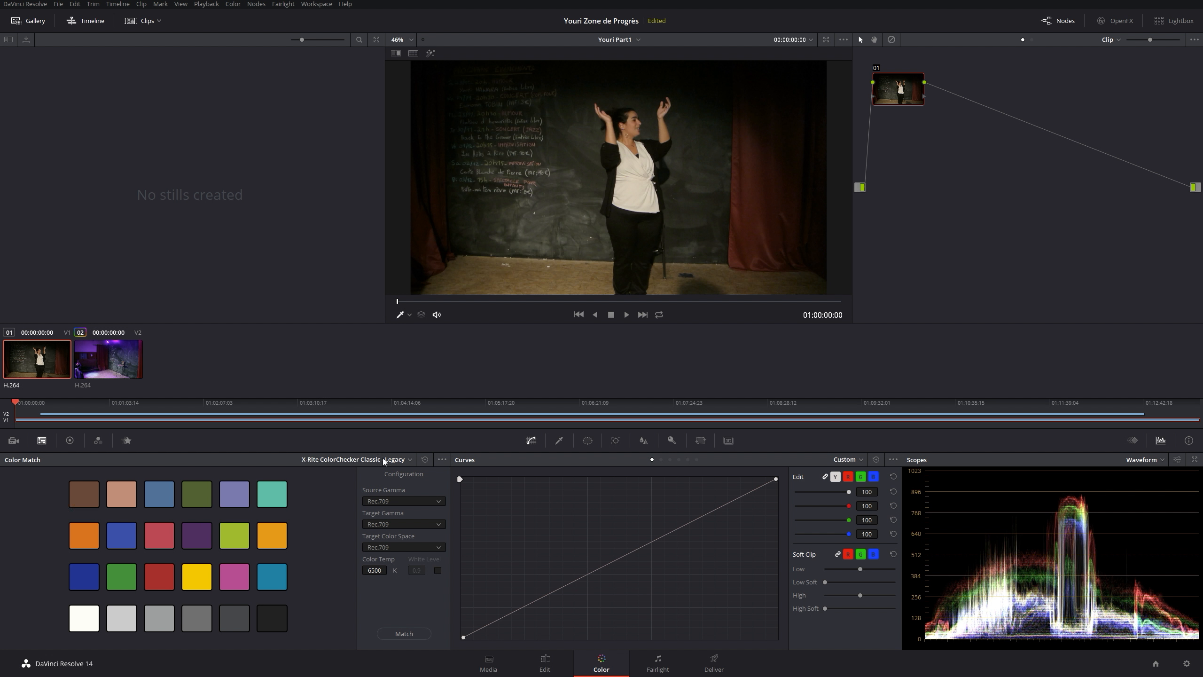
{"action": "left_click", "coordinate": [410, 316]}
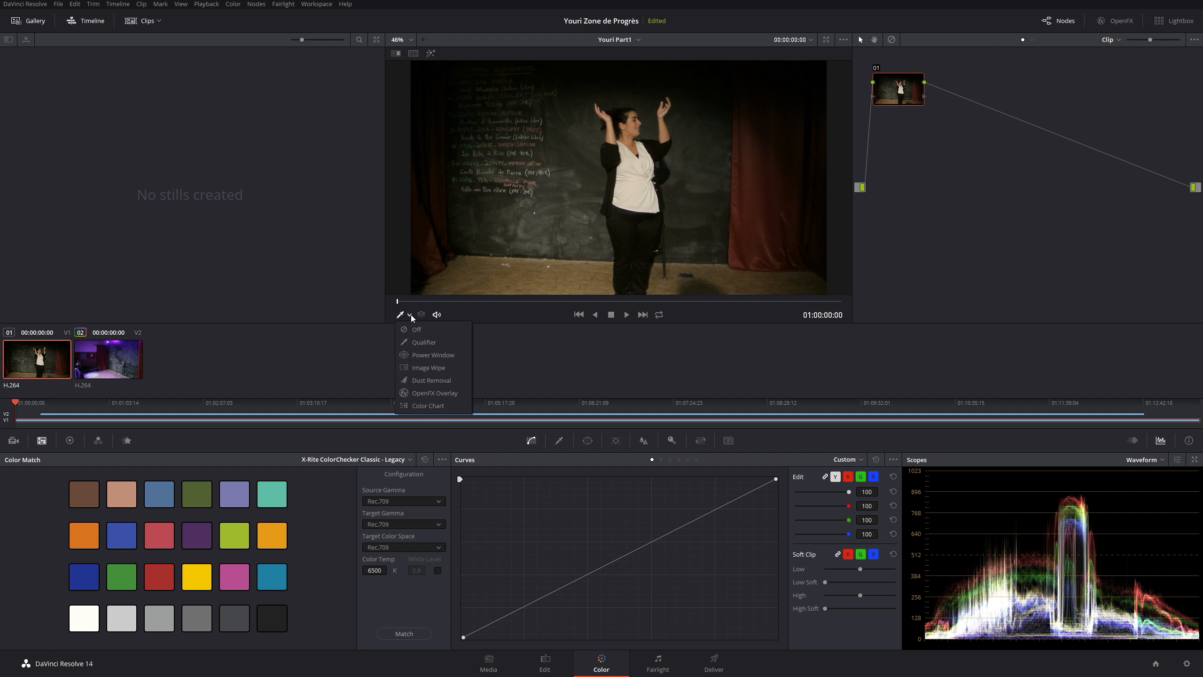
{"action": "left_click", "coordinate": [428, 405]}
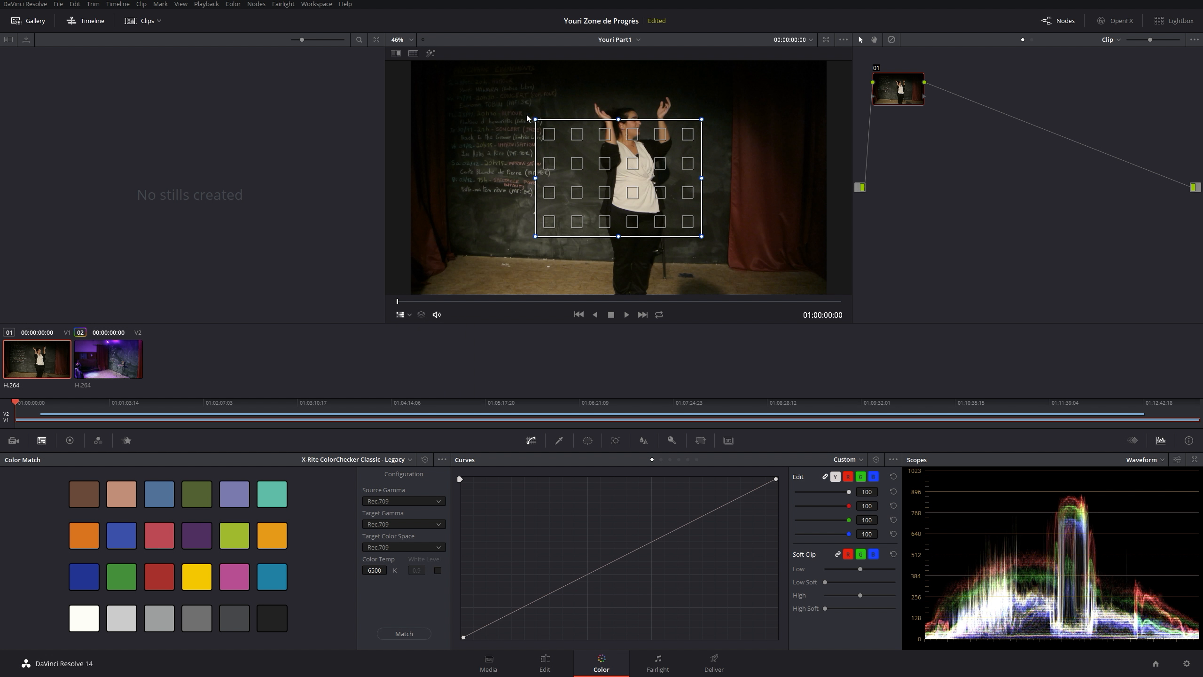
- Reshape the color chart grid by its four corners into a smaller slanted frame over the performer's torso
{"action": "left_click_drag", "start_coordinate": [535, 119], "coordinate": [573, 139]}
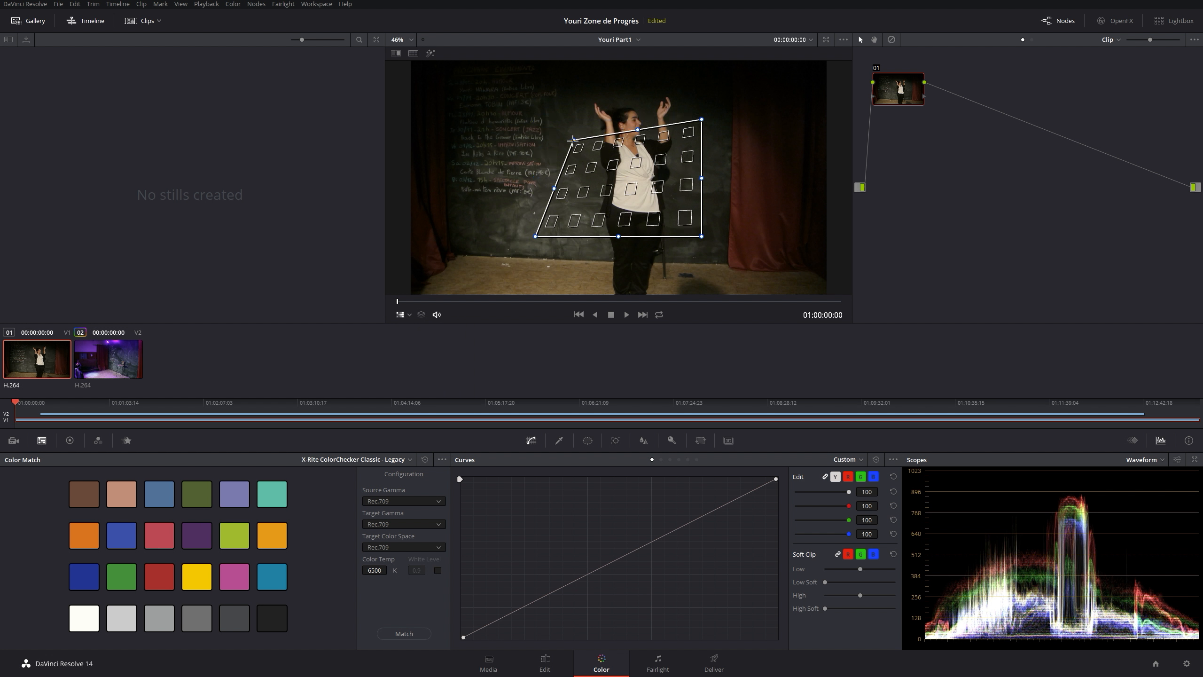
{"action": "left_click_drag", "start_coordinate": [702, 118], "coordinate": [678, 131]}
{"action": "left_click_drag", "start_coordinate": [701, 236], "coordinate": [639, 220]}
{"action": "left_click_drag", "start_coordinate": [535, 236], "coordinate": [563, 211]}
{"action": "left_click_drag", "start_coordinate": [640, 222], "coordinate": [661, 221]}
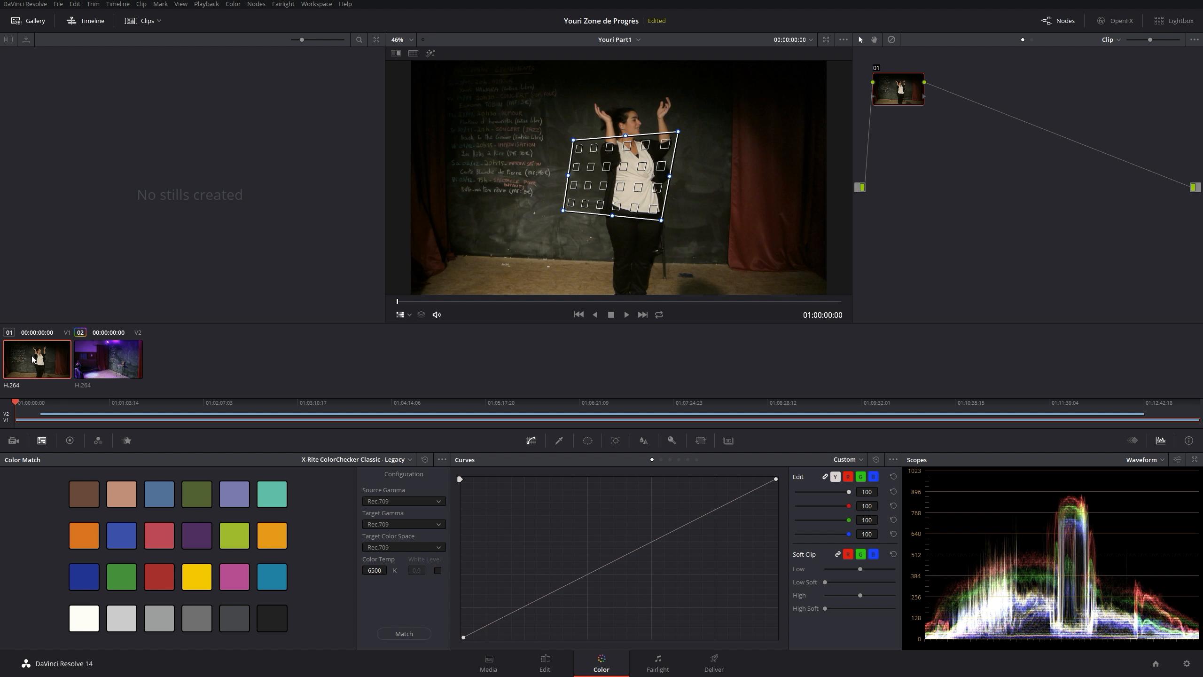
- Select the MVI_3175 clip and turn off the Color Chart overlay in its viewer
{"action": "left_click", "coordinate": [109, 357]}
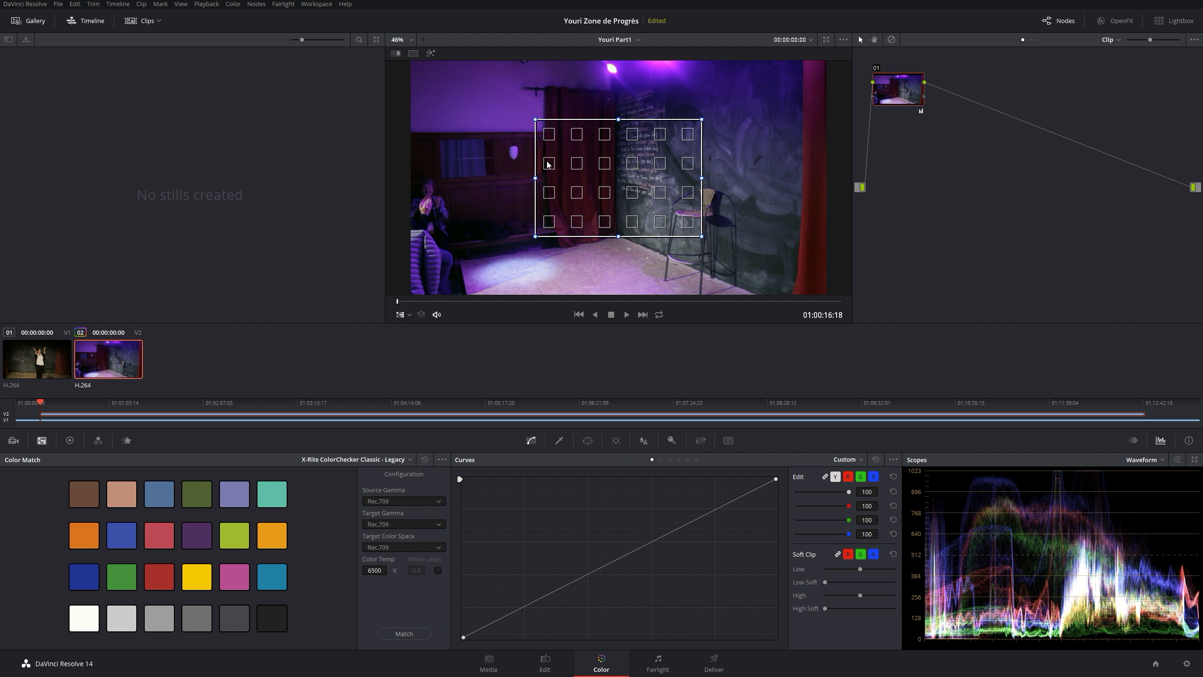
{"action": "left_click", "coordinate": [410, 316]}
{"action": "left_click", "coordinate": [409, 347]}
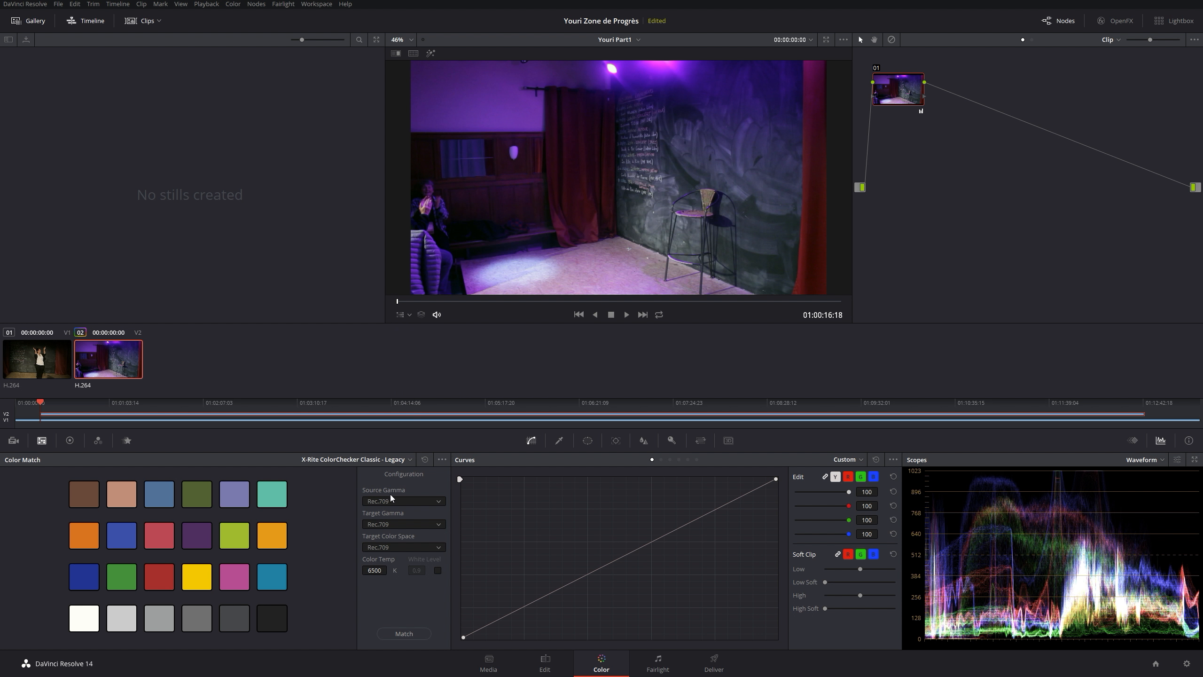
- Set the Color Match source gamma of MVI_3175 to Auto
{"action": "left_click", "coordinate": [406, 502]}
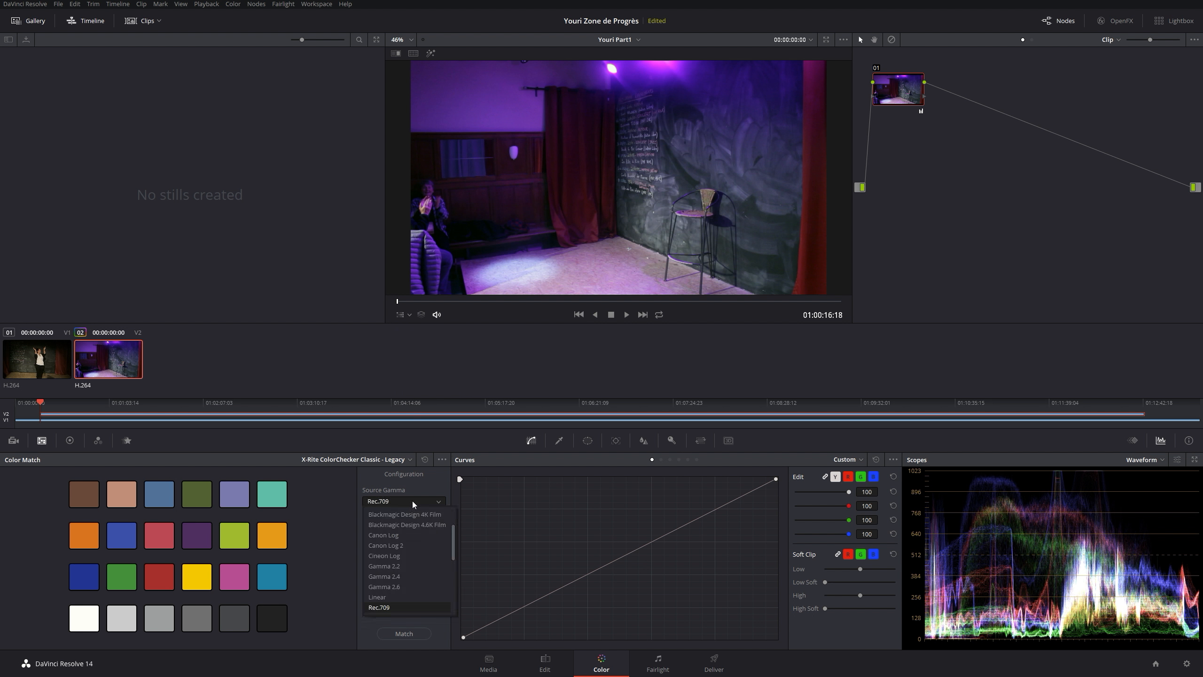
{"action": "left_click", "coordinate": [411, 500]}
{"action": "left_click", "coordinate": [408, 500]}
{"action": "scroll", "coordinate": [398, 554], "scroll_direction": "up", "scroll_amount": 2}
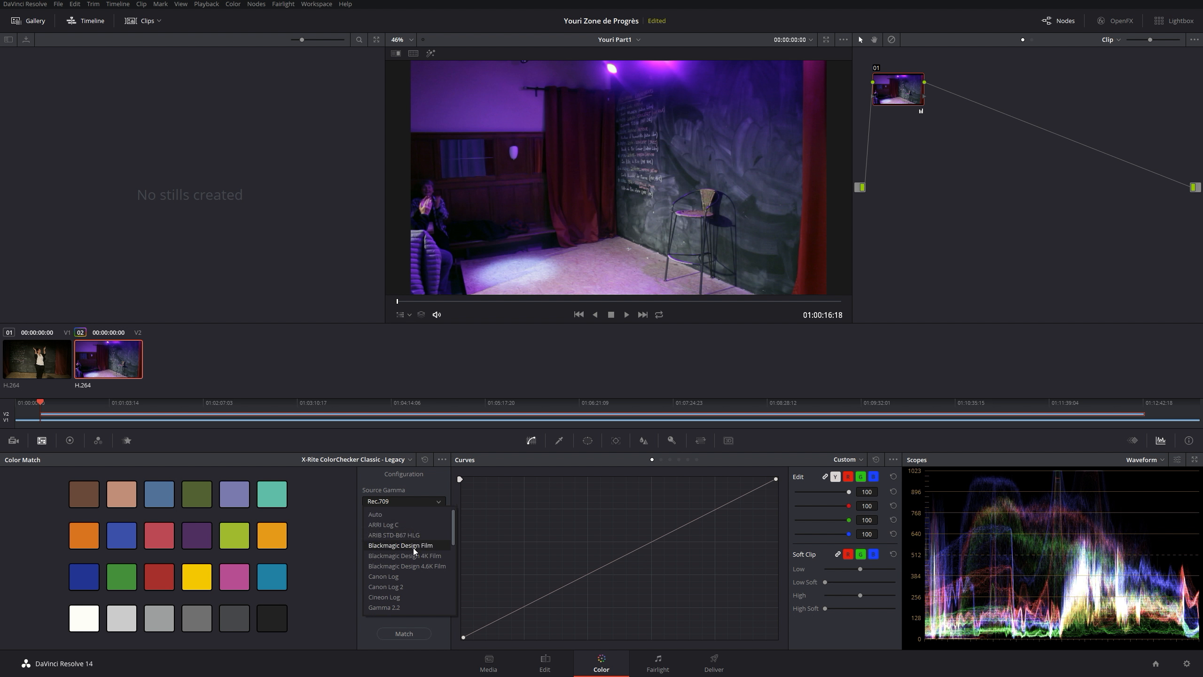
{"action": "left_click", "coordinate": [391, 516]}
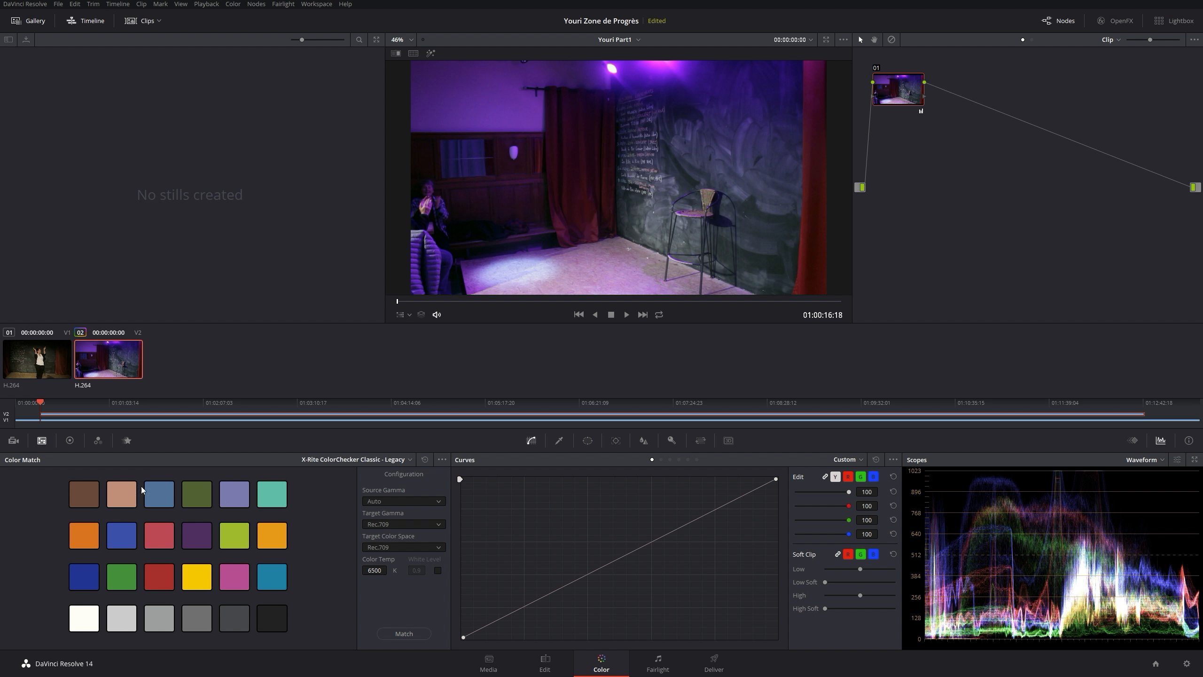
- Examine the Source Gamma, Target Gamma and Target Color Space options available for Color Match
{"action": "left_click", "coordinate": [436, 499]}
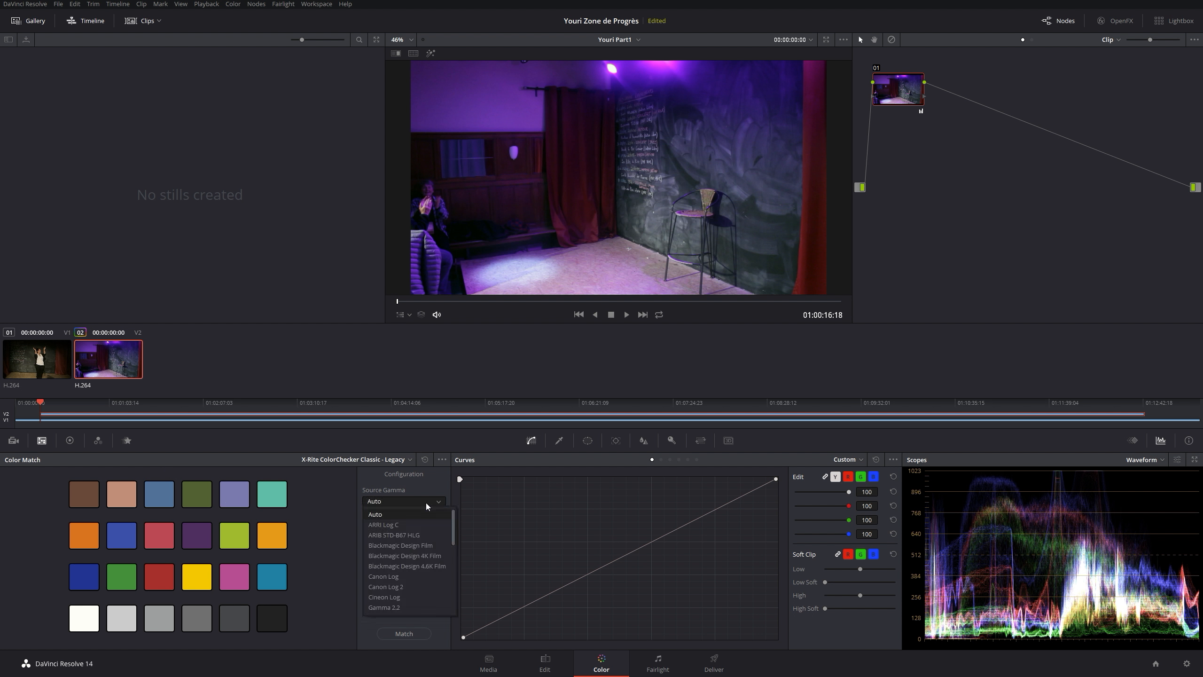
{"action": "scroll", "coordinate": [414, 583], "scroll_direction": "down", "scroll_amount": 5}
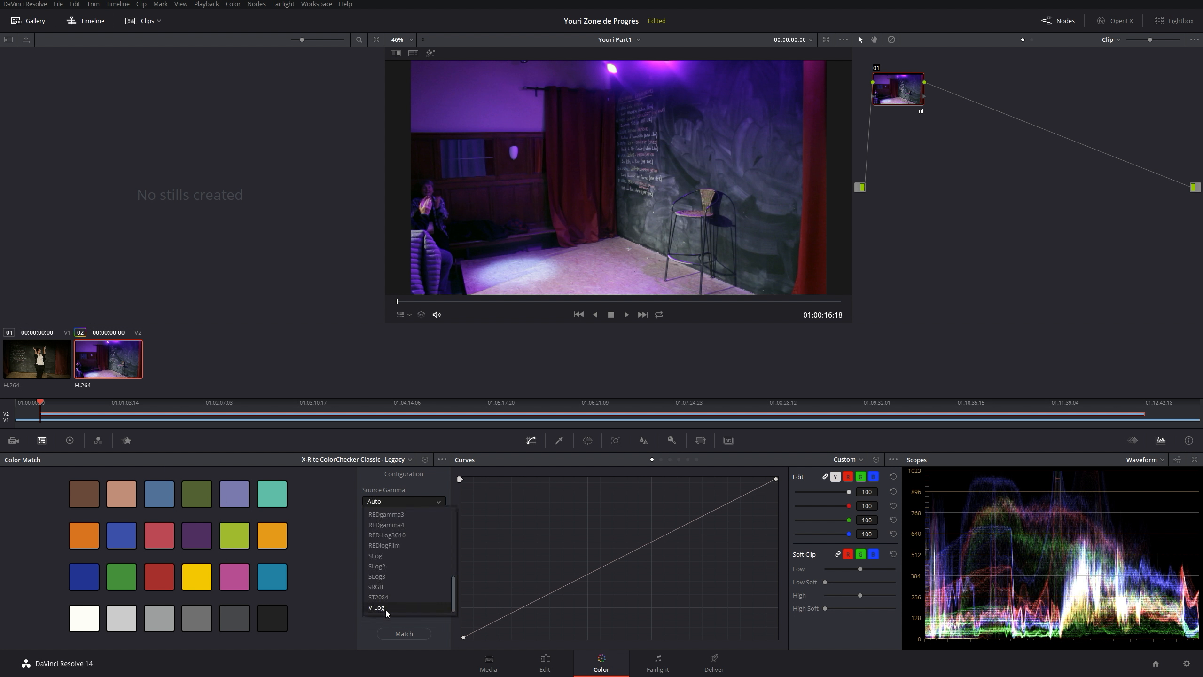
{"action": "left_click", "coordinate": [349, 603]}
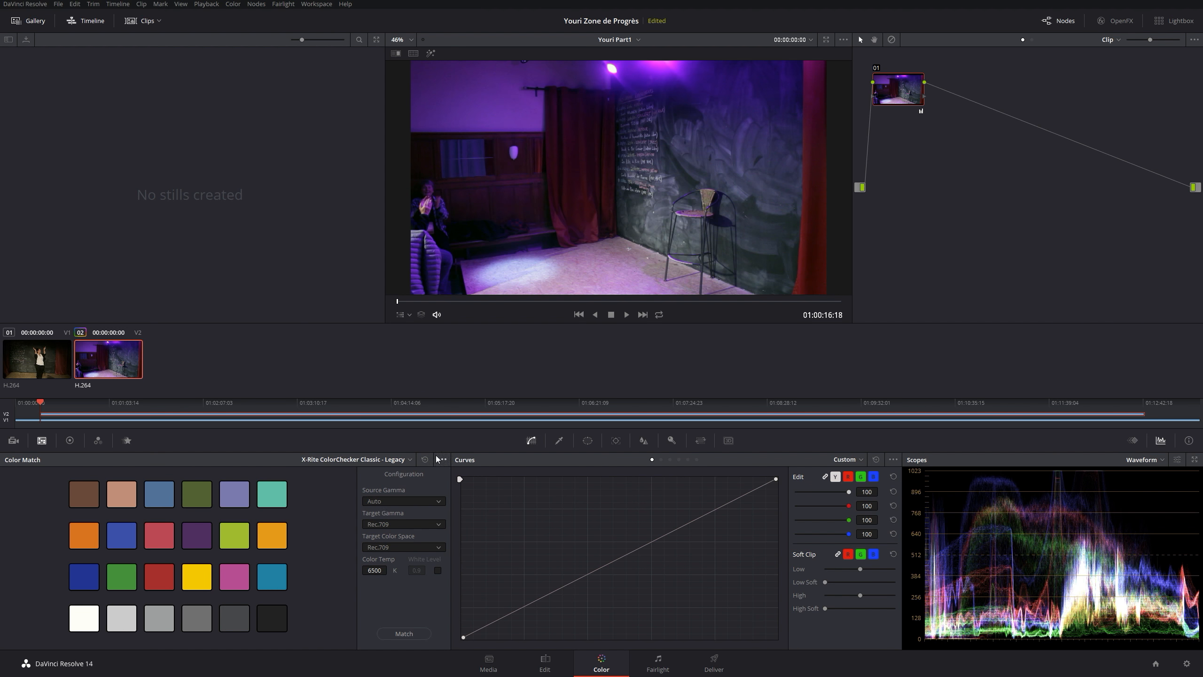
{"action": "left_click", "coordinate": [418, 522]}
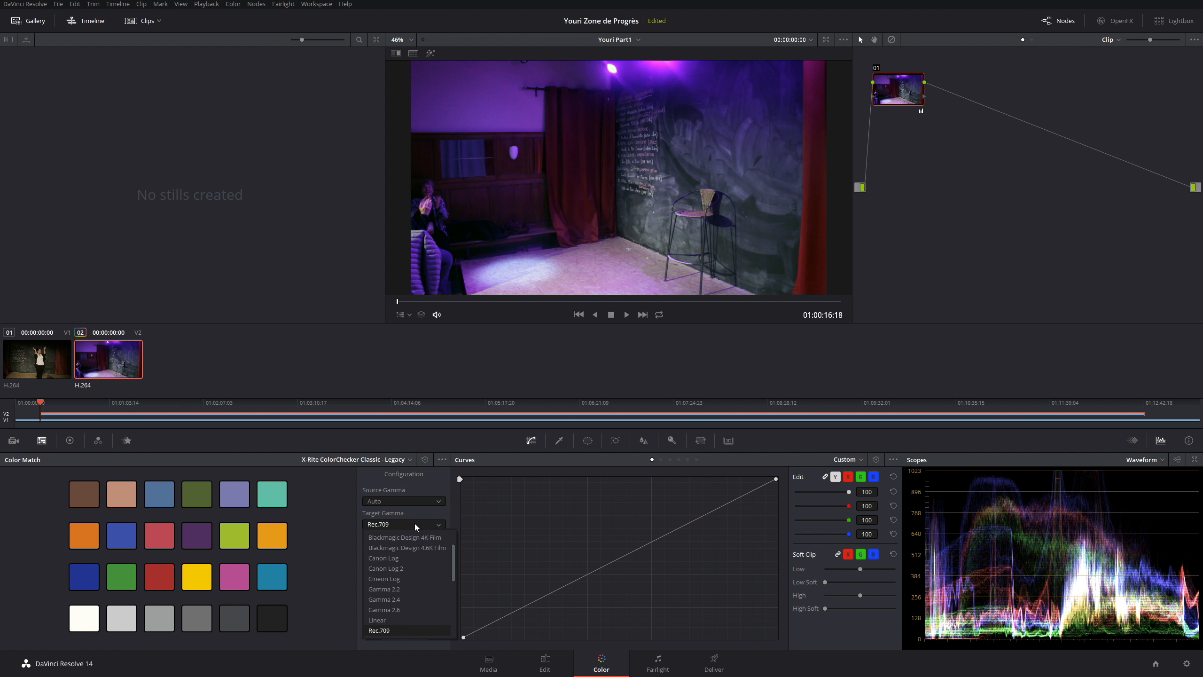
{"action": "scroll", "coordinate": [419, 611], "scroll_direction": "down", "scroll_amount": 3}
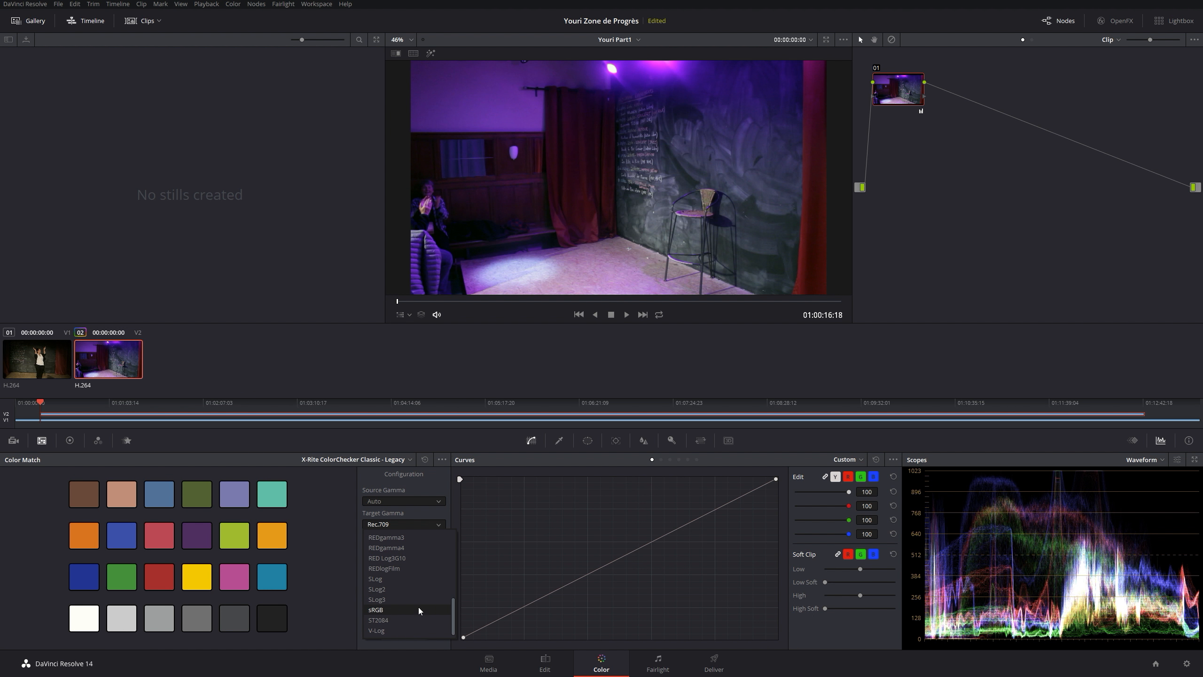
{"action": "scroll", "coordinate": [403, 614], "scroll_direction": "up", "scroll_amount": 3}
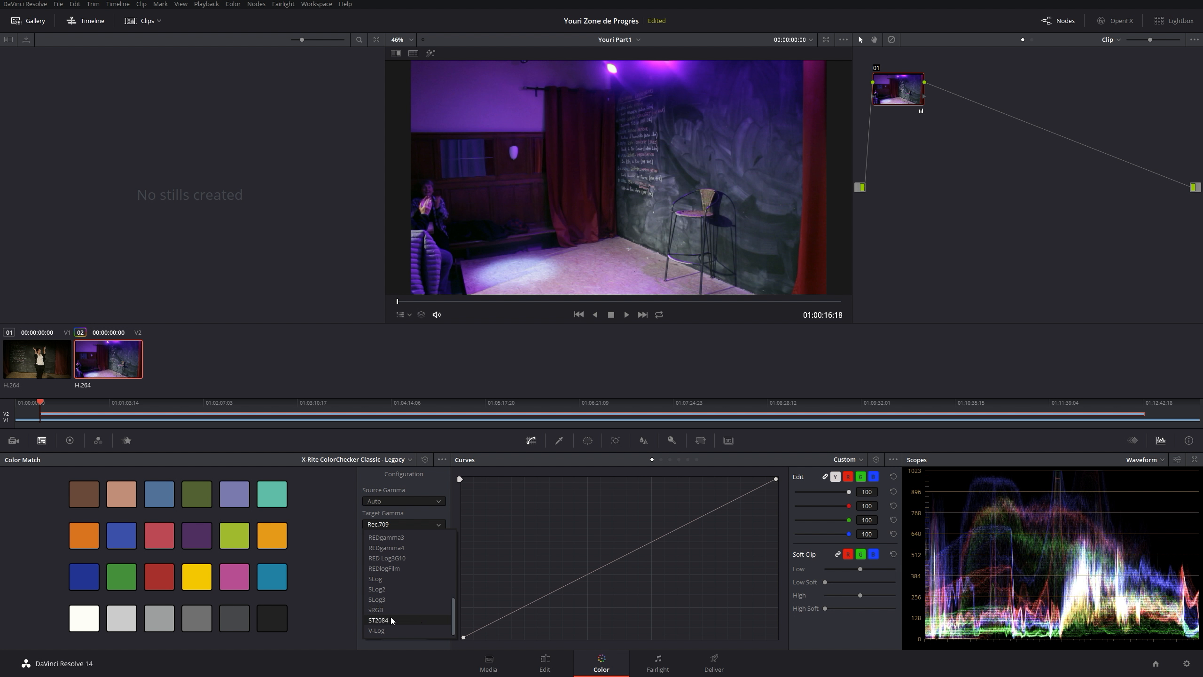
{"action": "scroll", "coordinate": [401, 616], "scroll_direction": "up", "scroll_amount": 3}
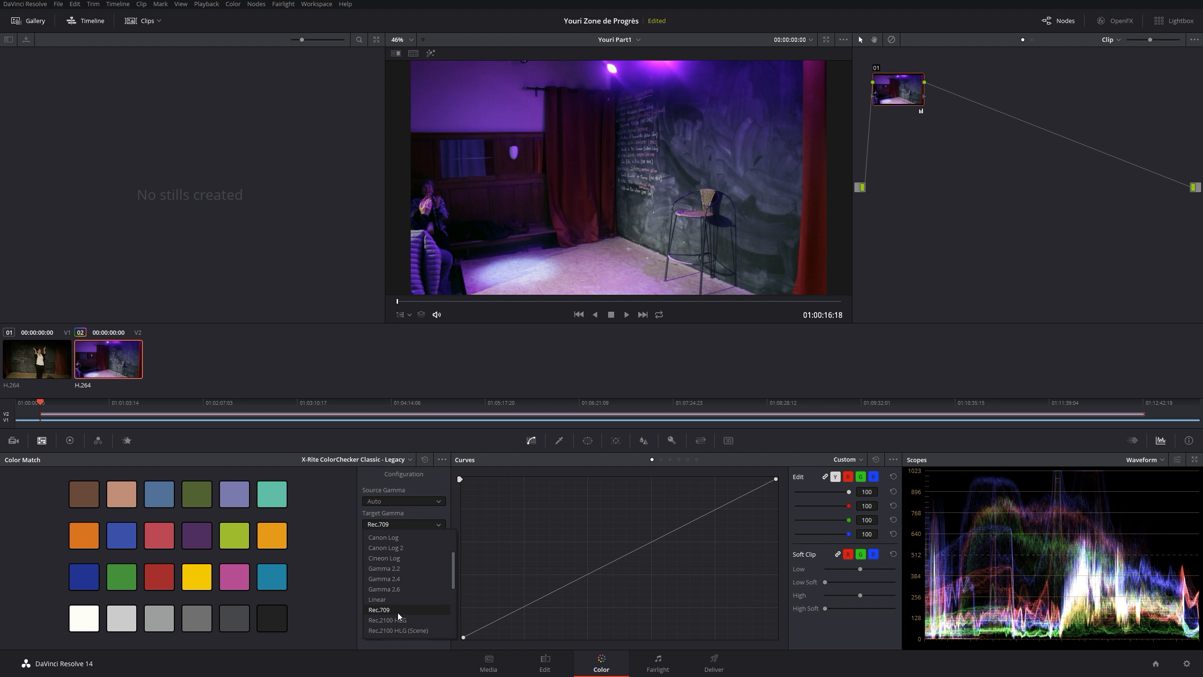
{"action": "scroll", "coordinate": [401, 611], "scroll_direction": "down", "scroll_amount": 5}
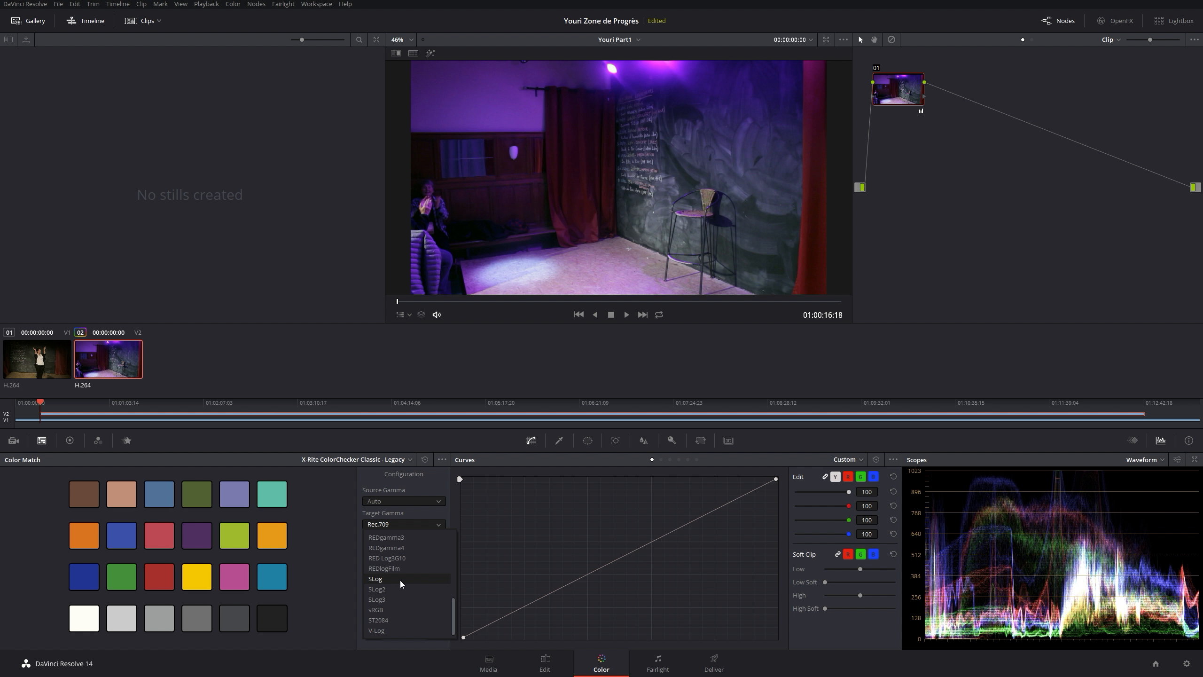
{"action": "left_click", "coordinate": [323, 554]}
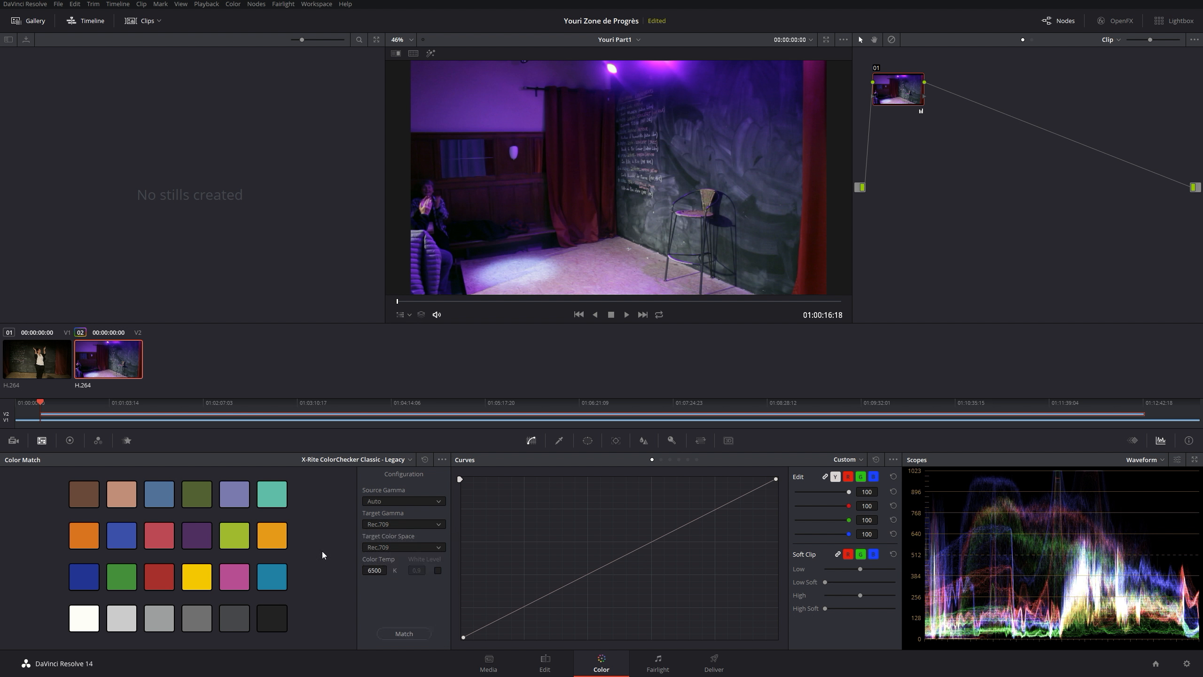
{"action": "left_click", "coordinate": [410, 550]}
{"action": "left_click", "coordinate": [410, 549]}
{"action": "left_click", "coordinate": [399, 526]}
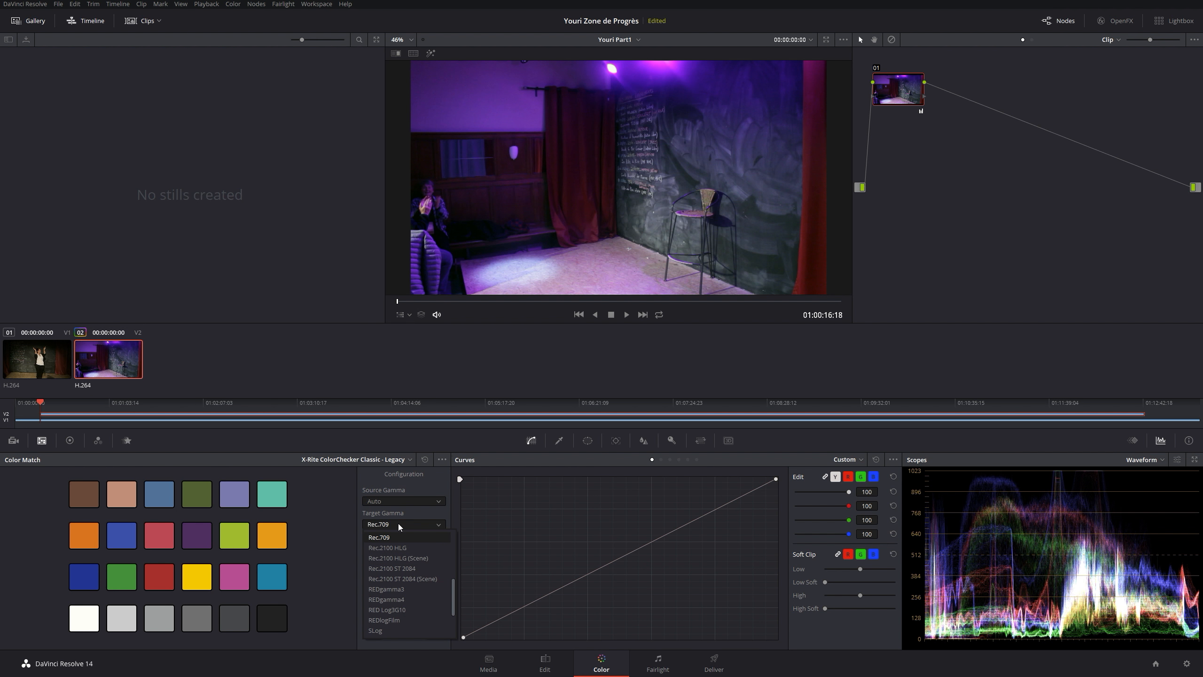
{"action": "left_click", "coordinate": [399, 526]}
{"action": "left_click", "coordinate": [406, 548]}
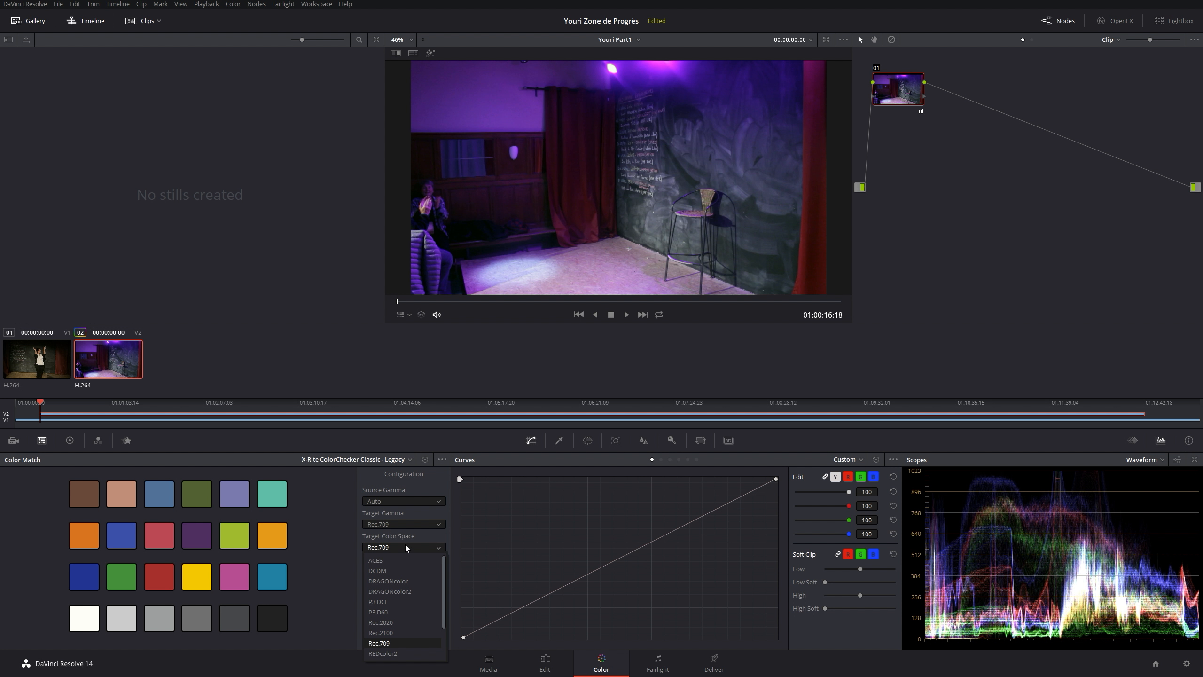
{"action": "scroll", "coordinate": [394, 562], "scroll_direction": "down", "scroll_amount": 3}
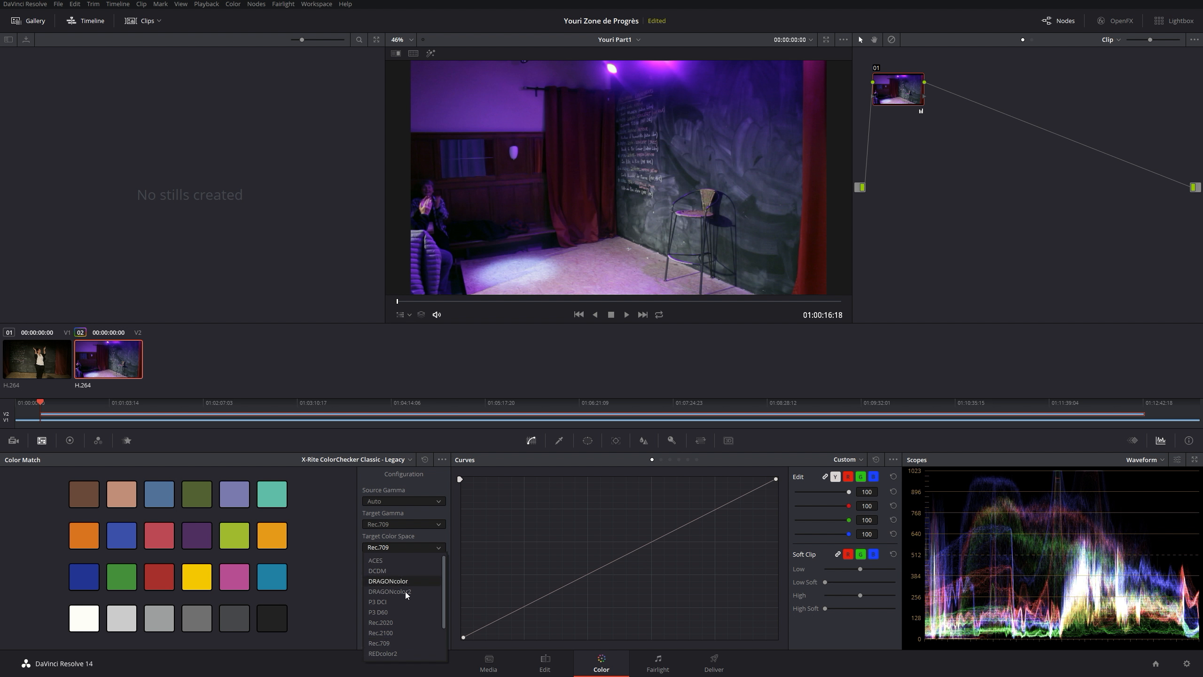
{"action": "left_click", "coordinate": [383, 612]}
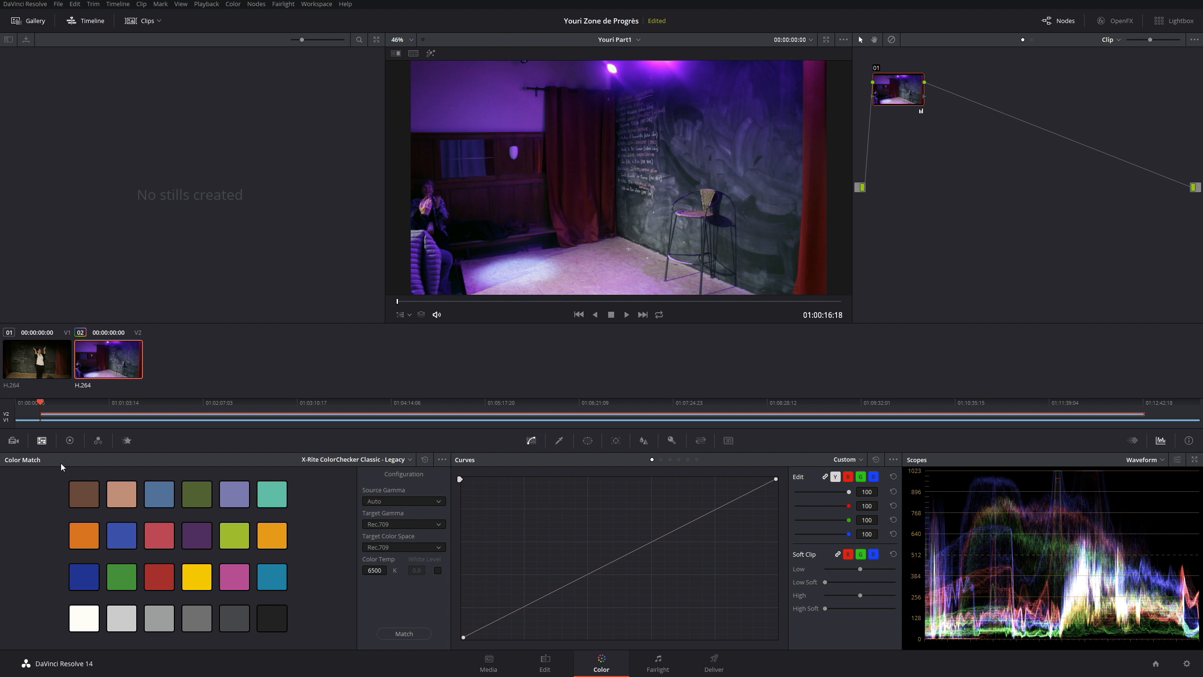
- Switch the Color Match chart to DSC Labs SMPTE OneShot, then show and hide its chart overlay on the image
{"action": "left_click", "coordinate": [410, 460]}
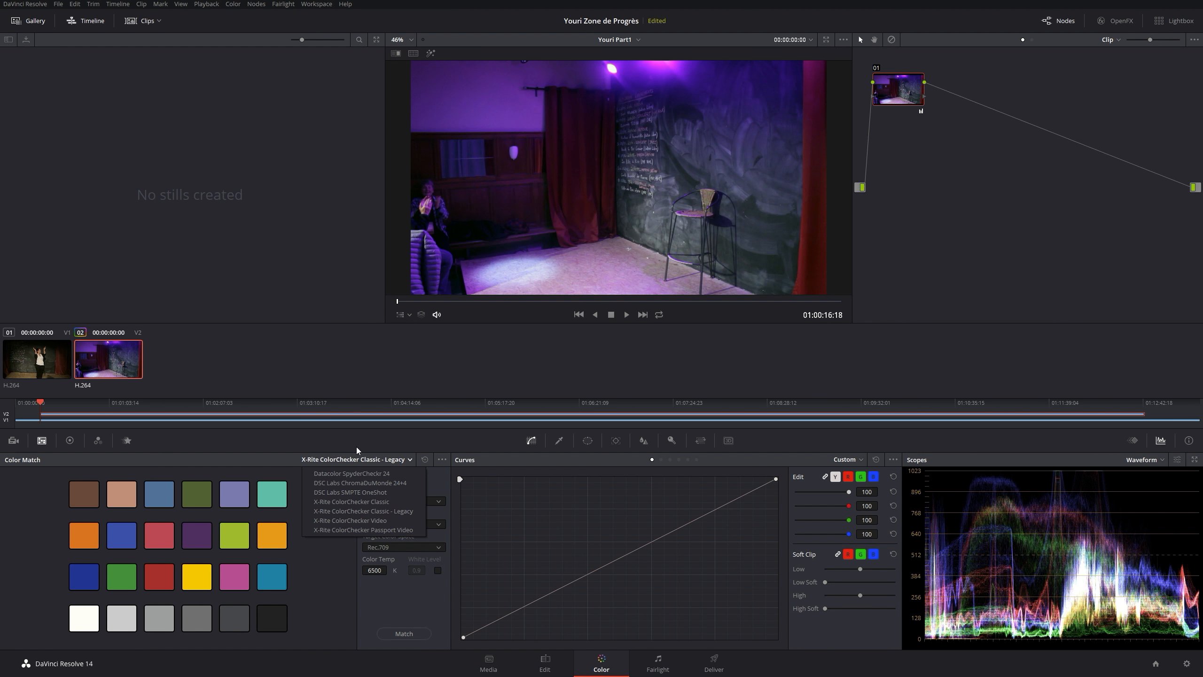
{"action": "left_click", "coordinate": [351, 492]}
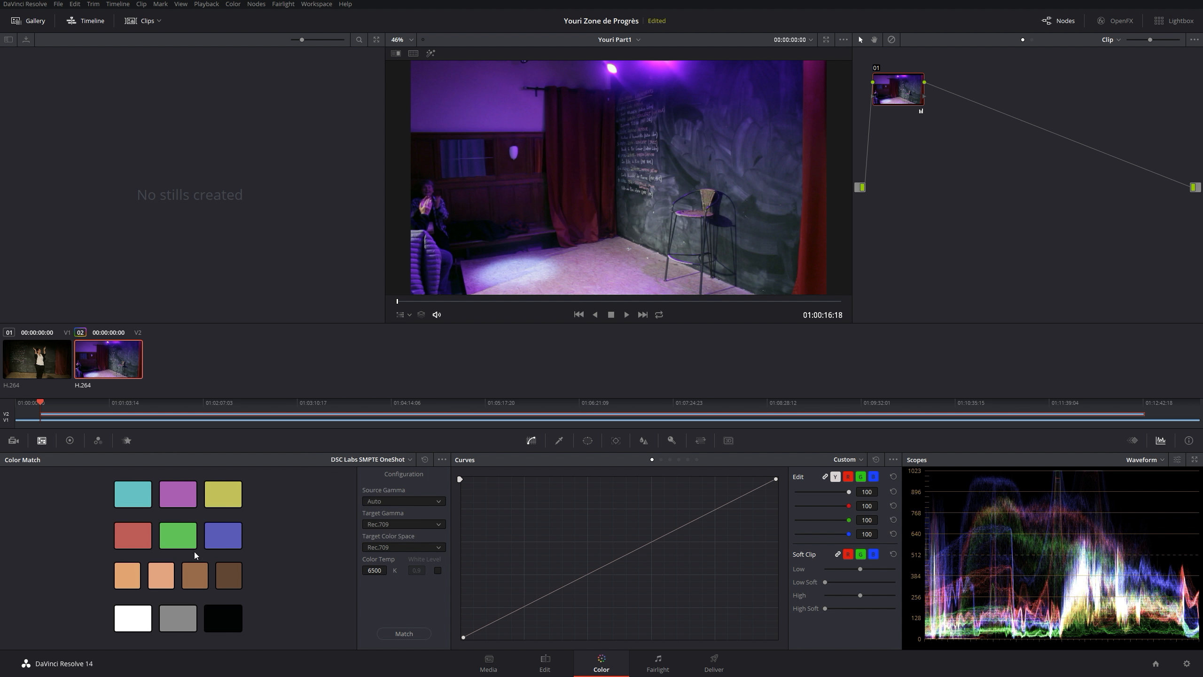
{"action": "left_click", "coordinate": [402, 315]}
{"action": "left_click", "coordinate": [412, 403]}
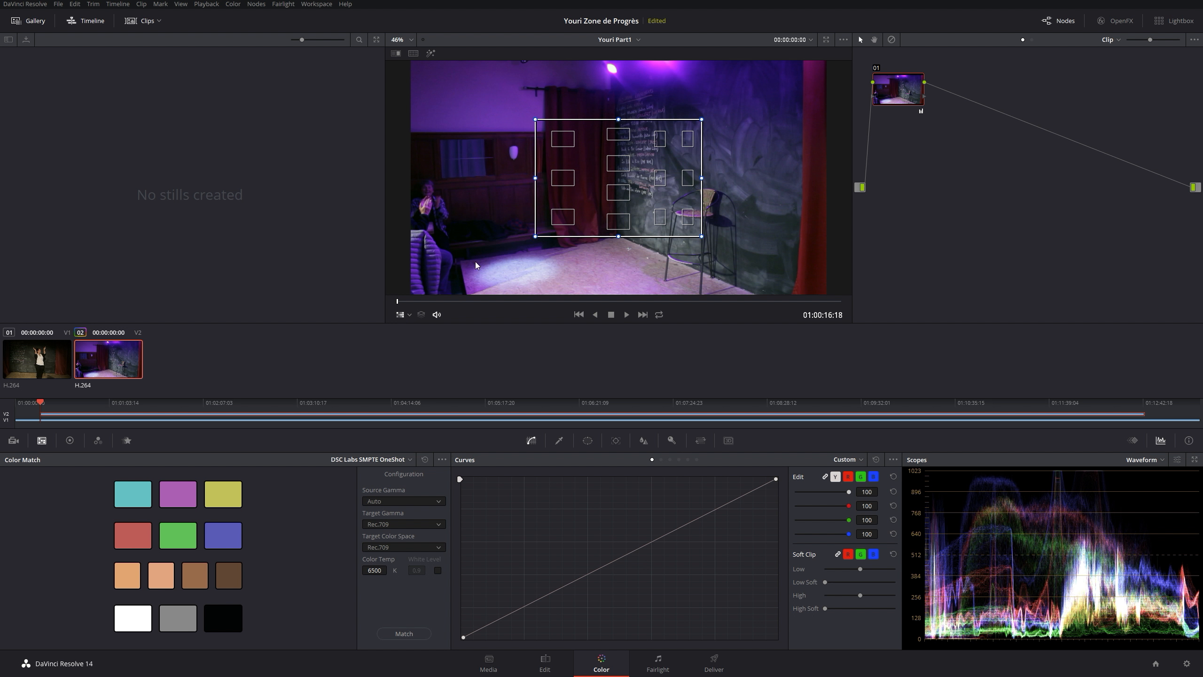
{"action": "left_click", "coordinate": [409, 315]}
{"action": "left_click", "coordinate": [411, 329]}
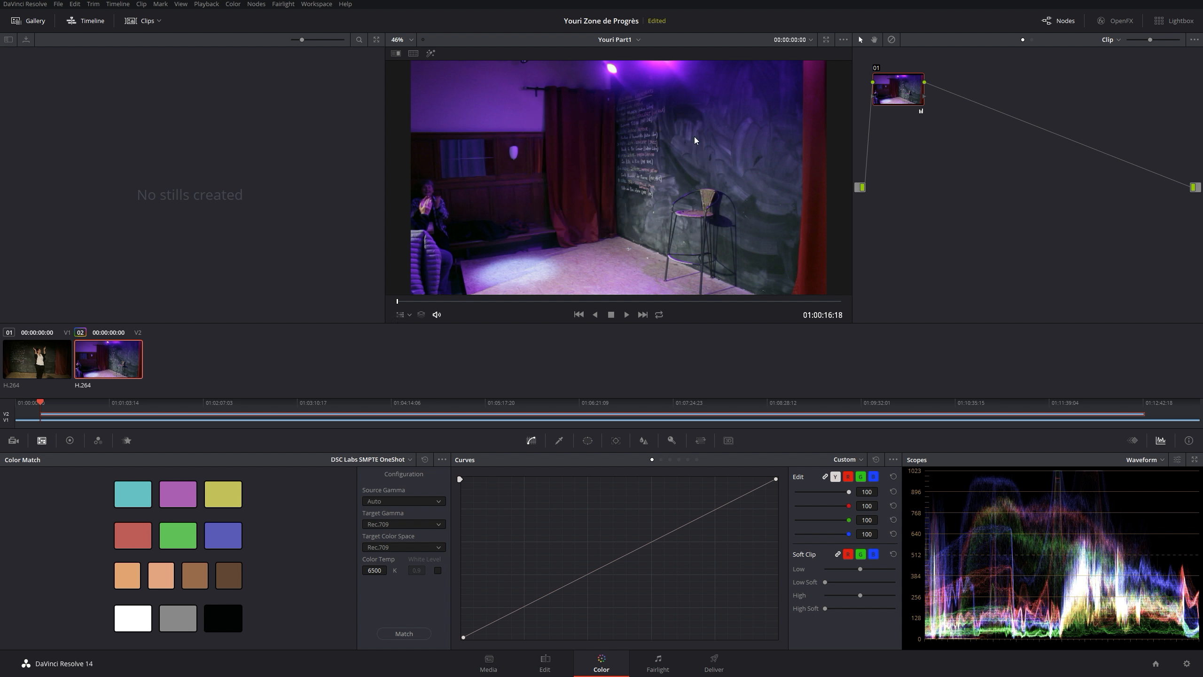
- Compare the DSC_1220 and MVI_3175 clips by alternating between them, ending on MVI_3175
{"action": "left_click", "coordinate": [68, 360]}
{"action": "left_click", "coordinate": [107, 360]}
{"action": "left_click", "coordinate": [40, 356]}
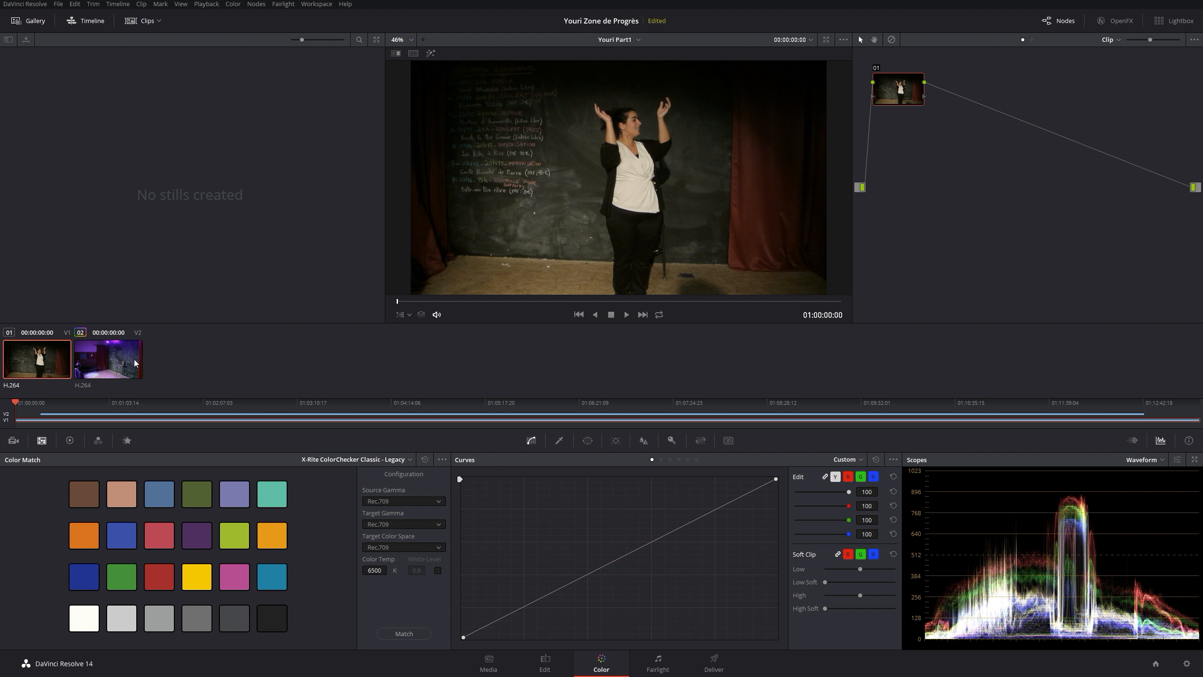
{"action": "left_click", "coordinate": [114, 359]}
{"action": "left_click", "coordinate": [51, 360]}
{"action": "left_click", "coordinate": [104, 360]}
{"action": "left_click", "coordinate": [51, 361]}
{"action": "left_click", "coordinate": [101, 365]}
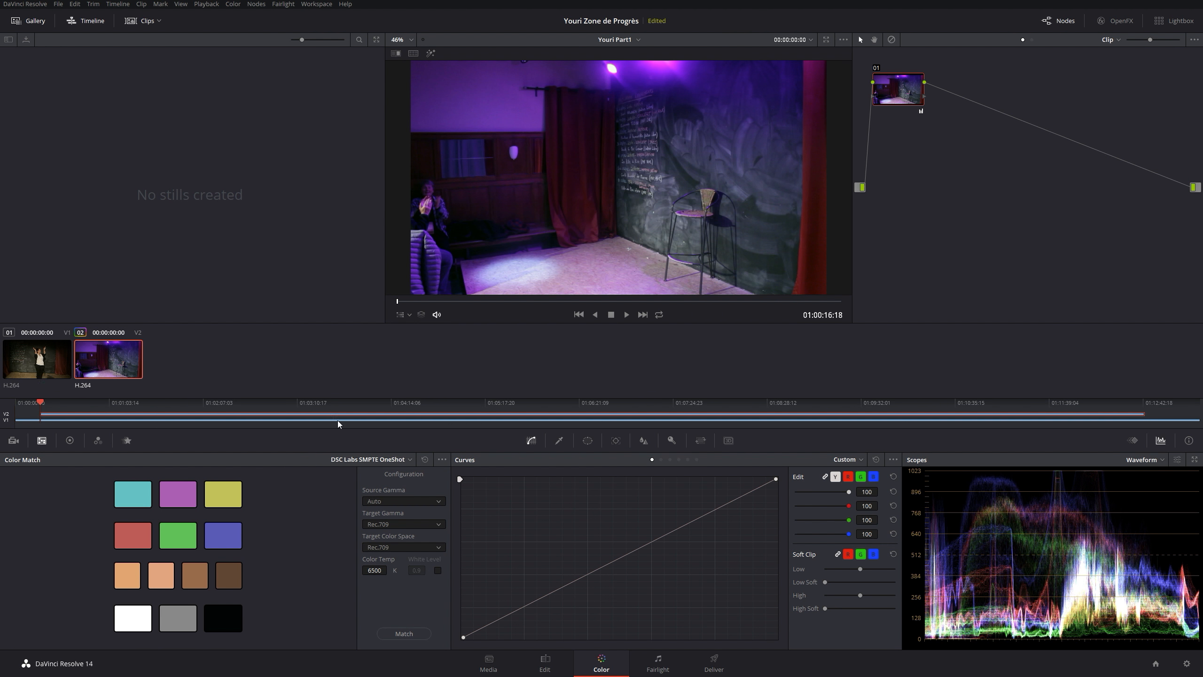
- Return to editing, open the multicam timeline from the Original Clips bin, and play its opening from the first frame
{"action": "left_click", "coordinate": [541, 661]}
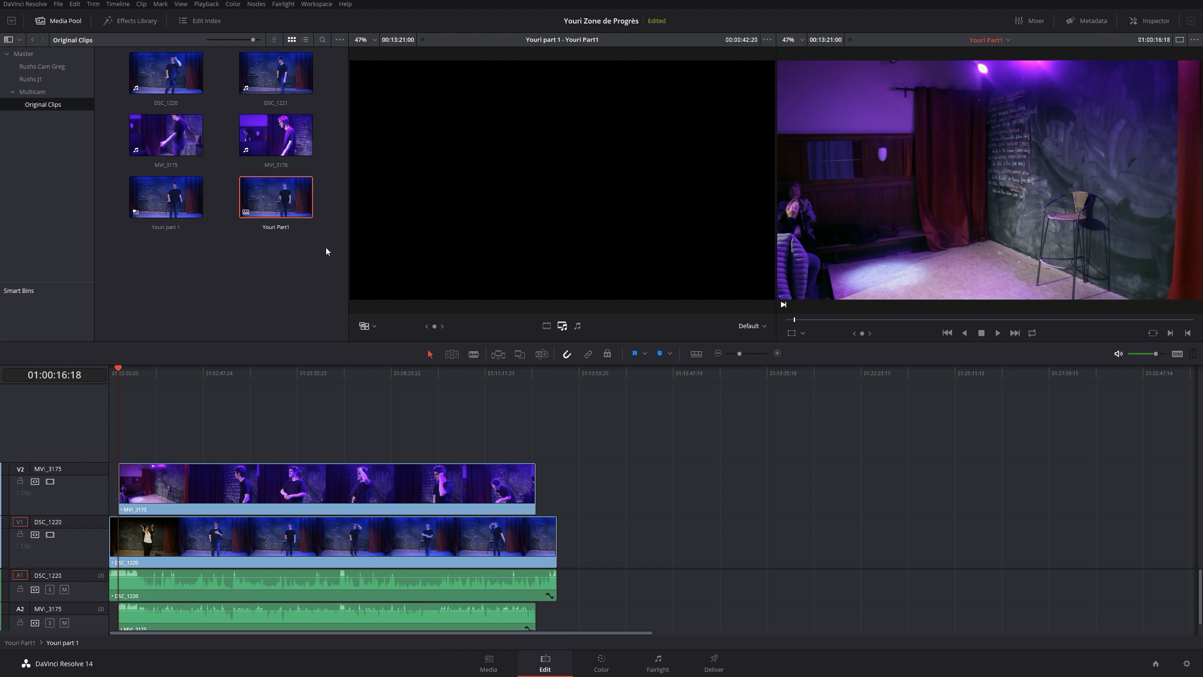
{"action": "double_click", "coordinate": [275, 199]}
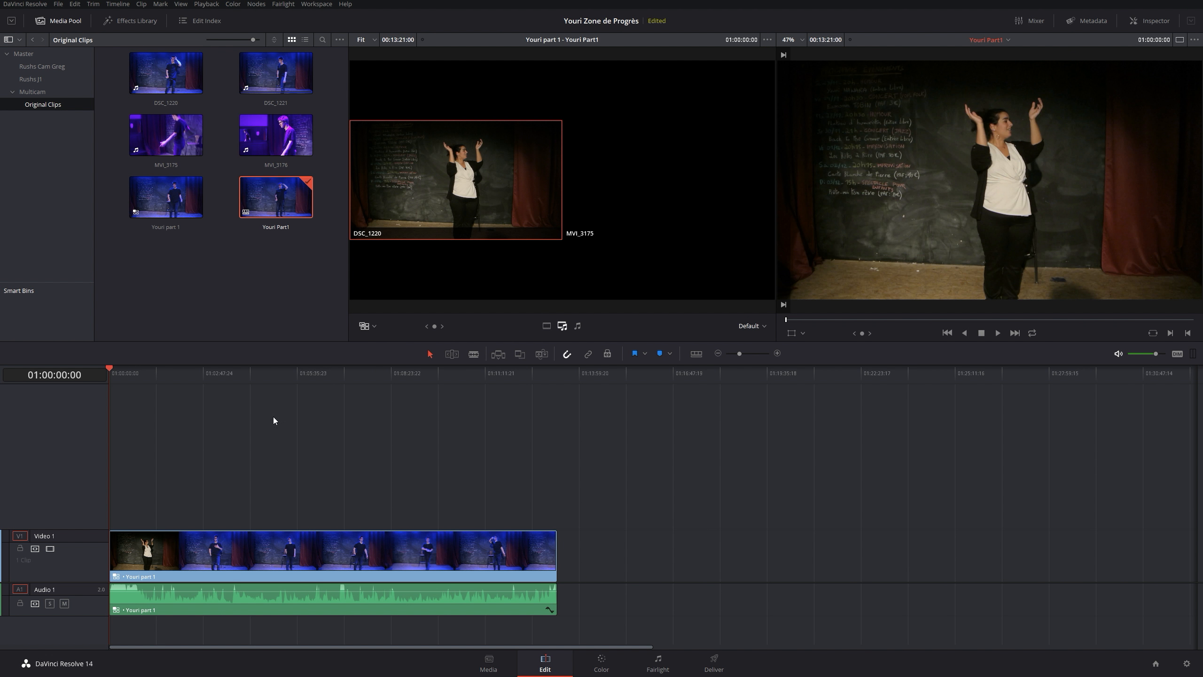
{"action": "left_click_drag", "start_coordinate": [152, 373], "coordinate": [104, 362]}
{"action": "key", "text": "space"}
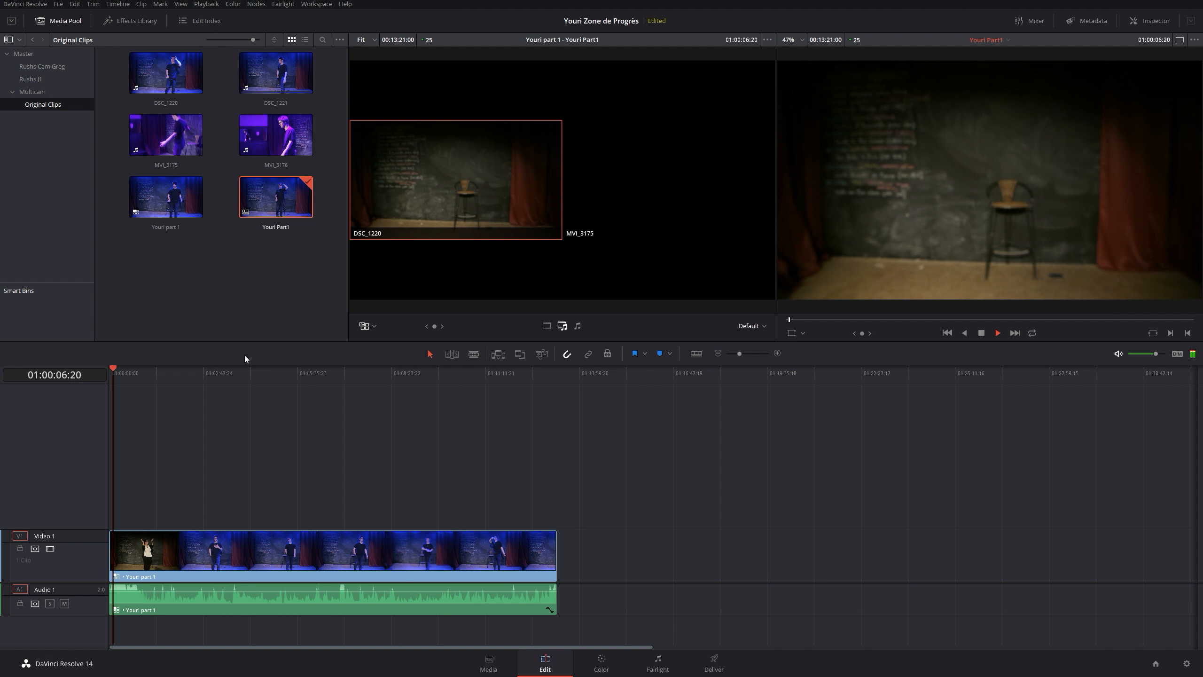
{"action": "key", "text": "space"}
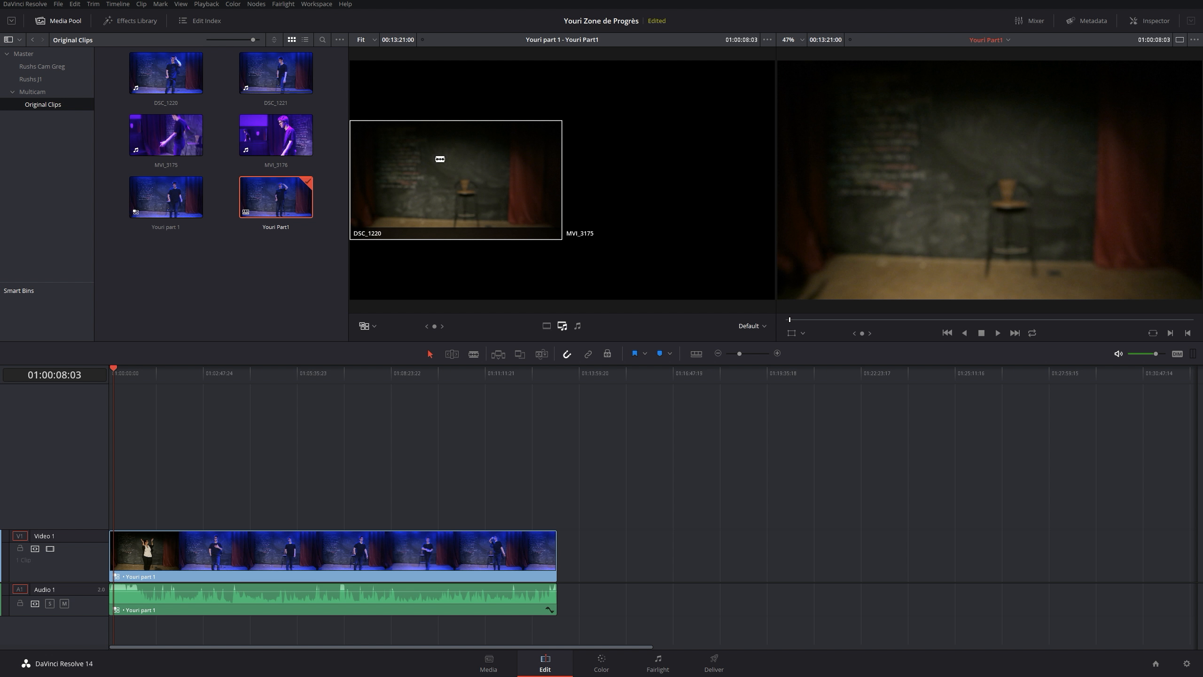
- Set multicam switching to audio only and, from the first frame, make MVI_3175 the clip's audio angle
{"action": "left_click", "coordinate": [578, 327]}
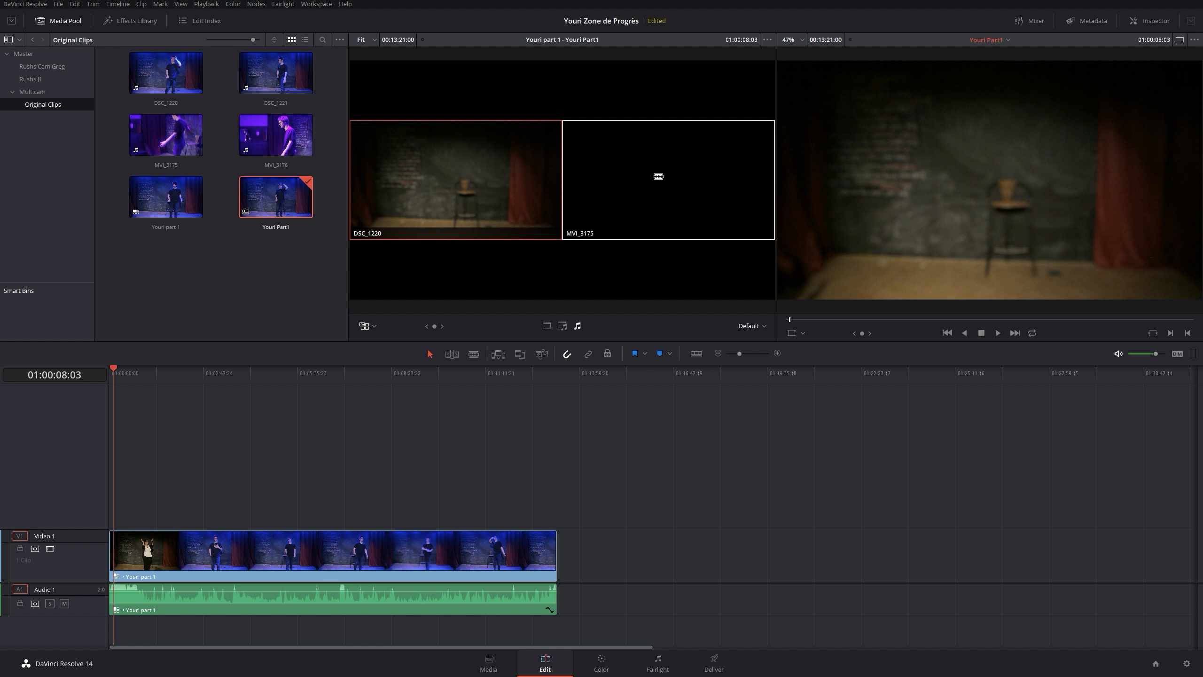
{"action": "left_click_drag", "start_coordinate": [114, 369], "coordinate": [70, 359]}
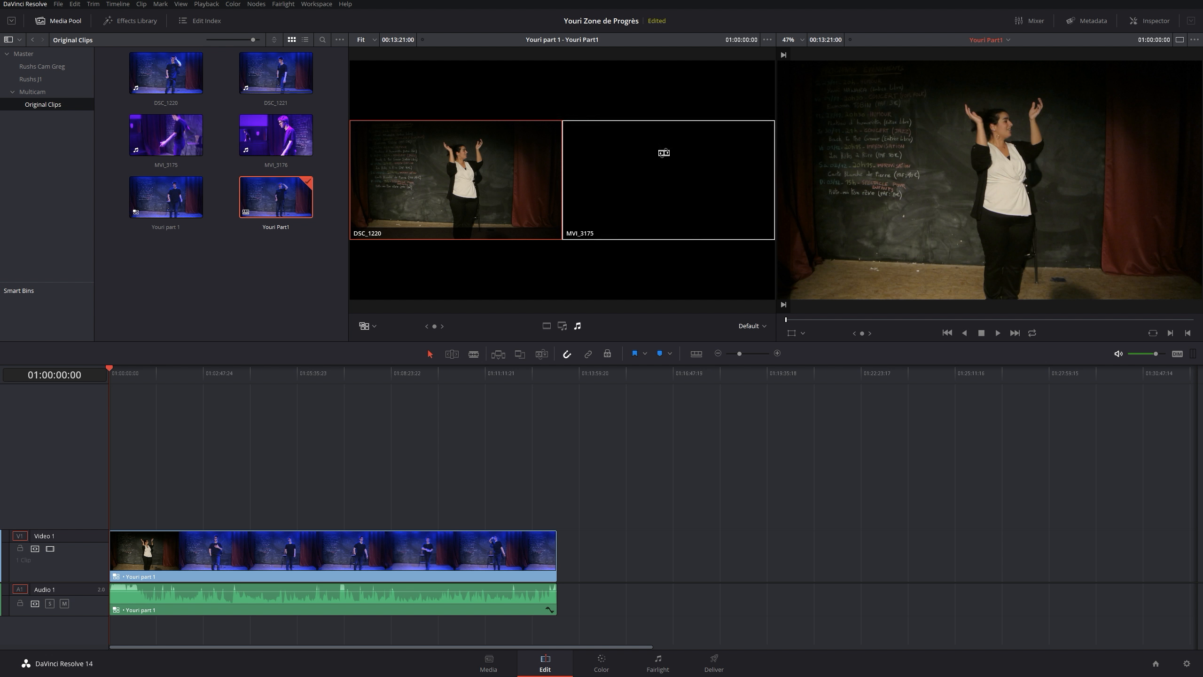
{"action": "left_click", "coordinate": [672, 155]}
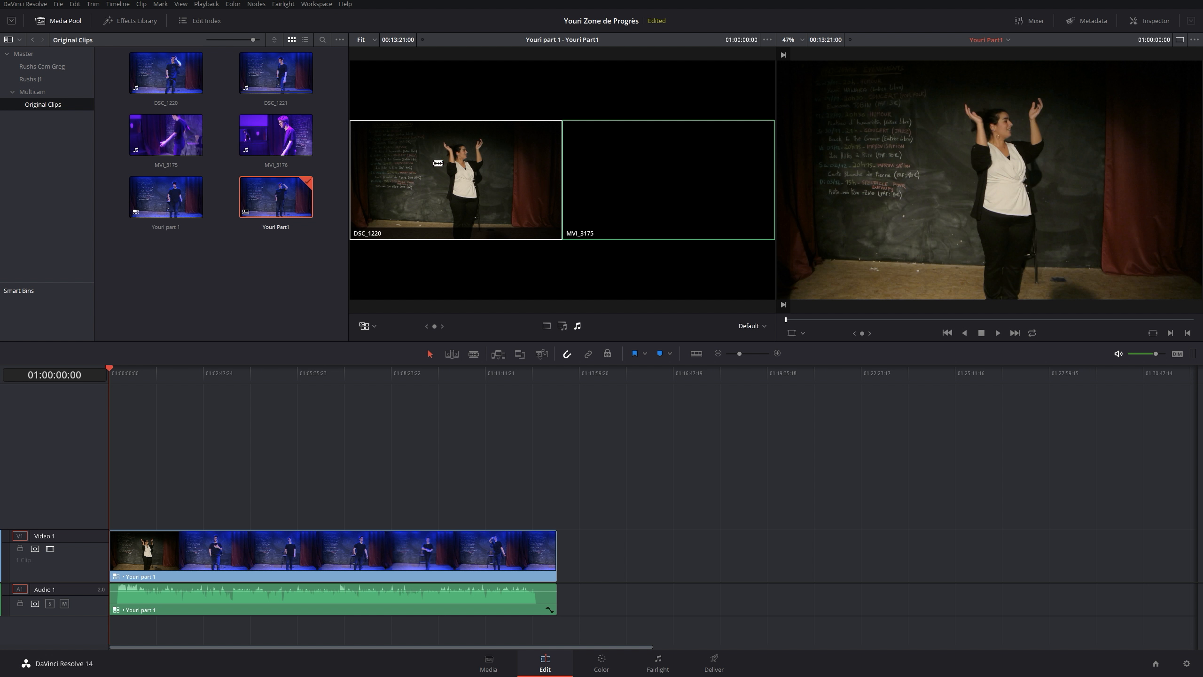
{"action": "left_click", "coordinate": [505, 154]}
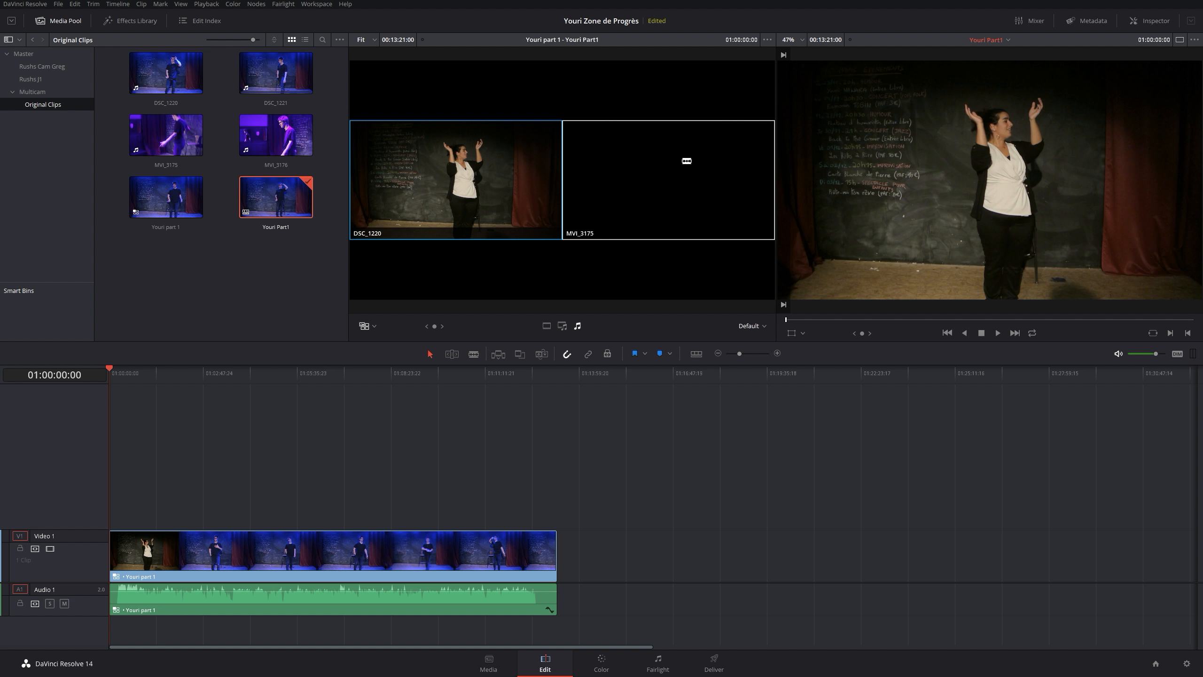
{"action": "left_click", "coordinate": [653, 192]}
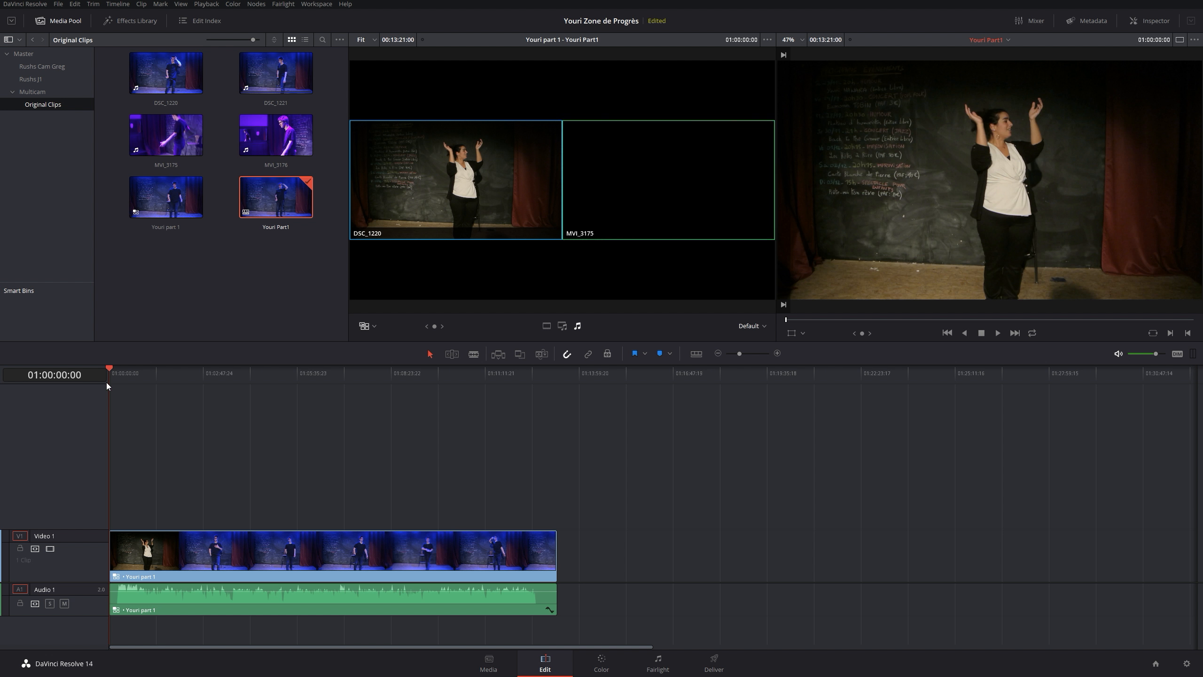
- Zoom in on the timeline and preview the synchronized angles from about 01:00:17, stopping playback at 01:00:19:00
{"action": "key", "text": "space"}
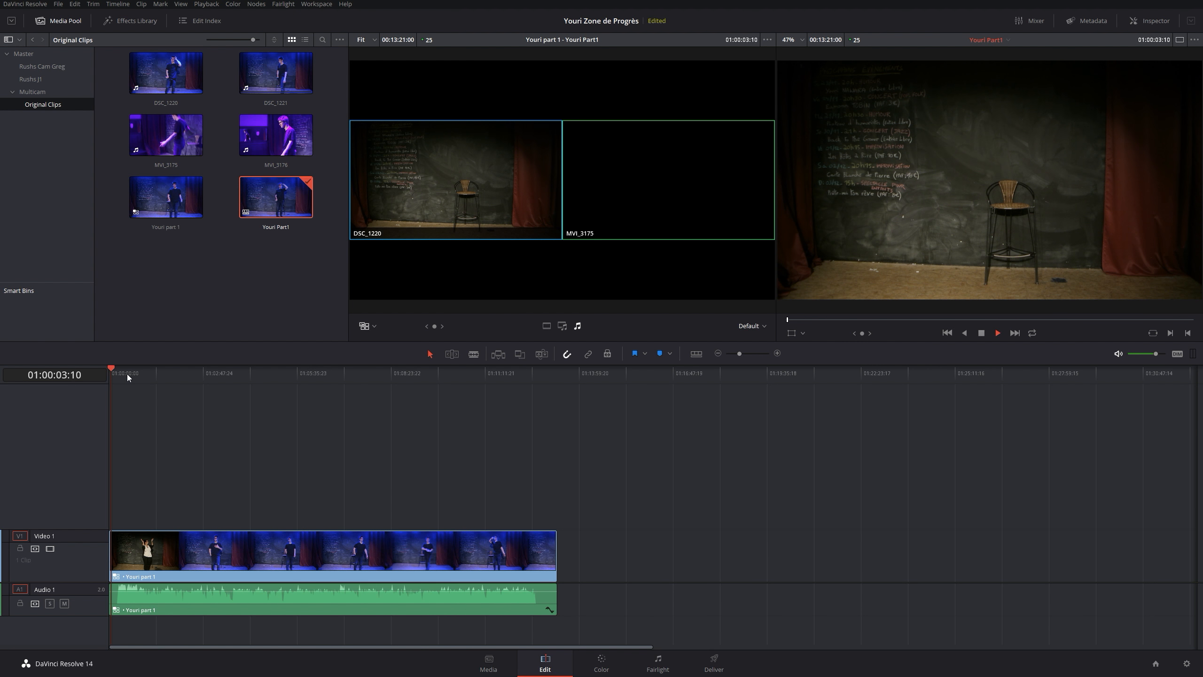
{"action": "key", "text": "ctrl+equal"}
{"action": "key", "text": "ctrl+equal"}
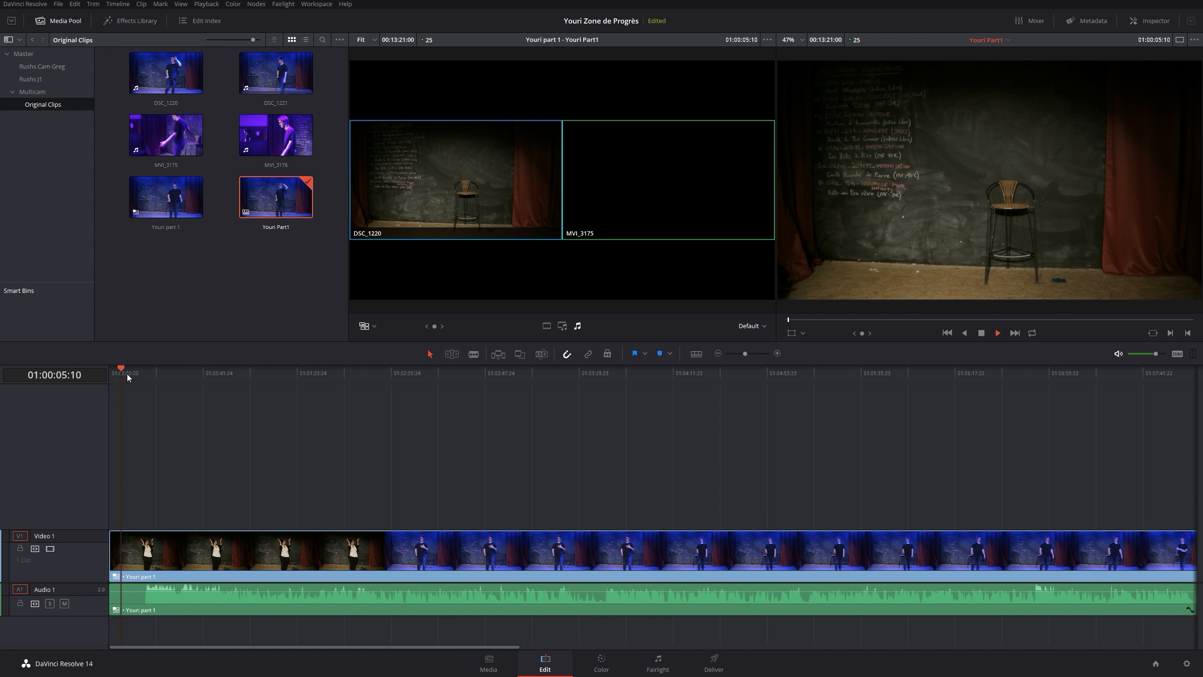
{"action": "left_click_drag", "start_coordinate": [154, 373], "coordinate": [144, 373]}
{"action": "key", "text": "space"}
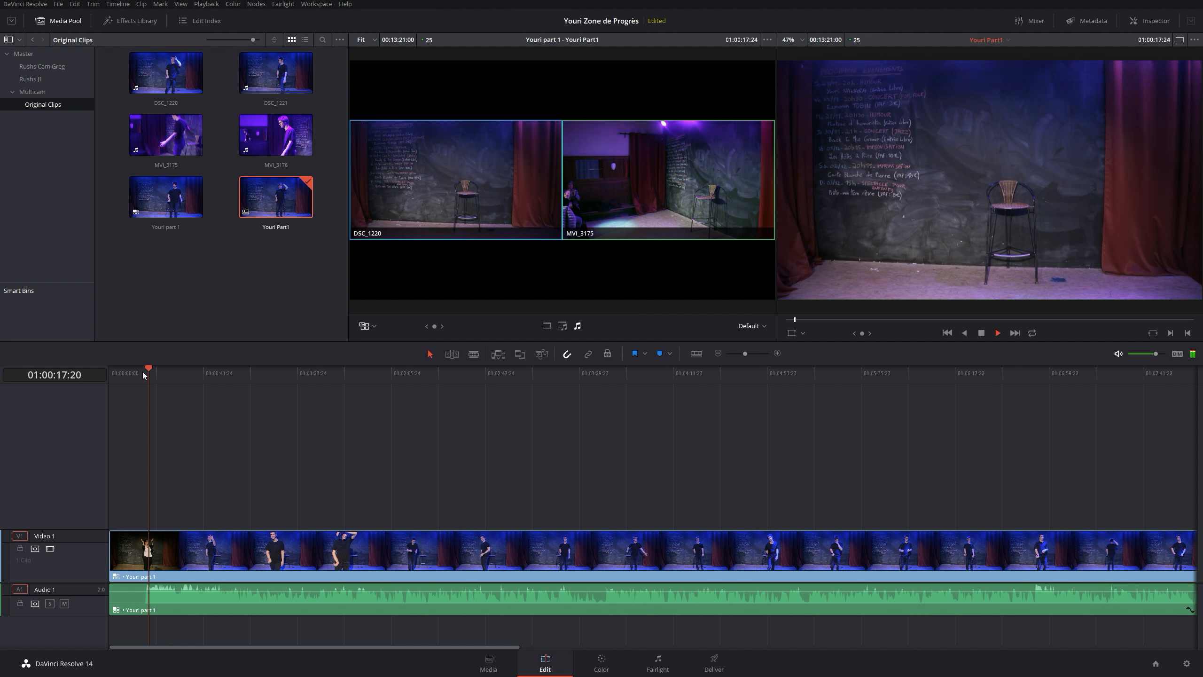
{"action": "key", "text": "space"}
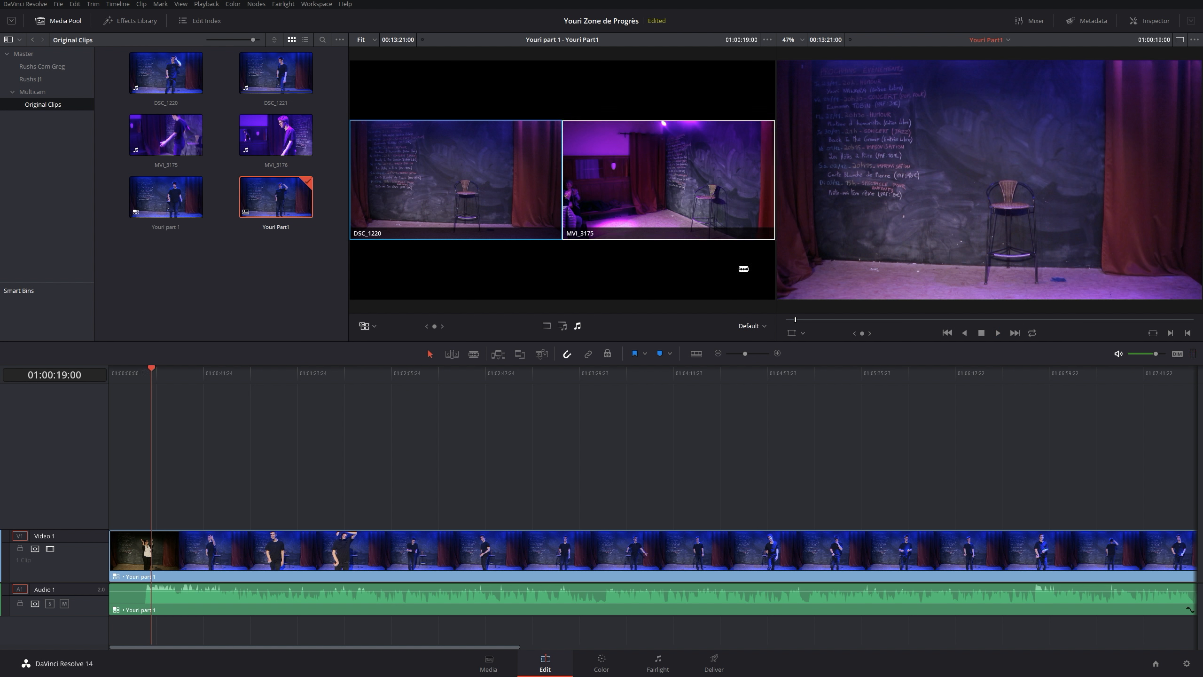
- Set multicam switching to video only and play the synchronized angles from about 01:01:15, stopping at 01:01:20:22
{"action": "left_click", "coordinate": [527, 248]}
{"action": "left_click", "coordinate": [762, 167]}
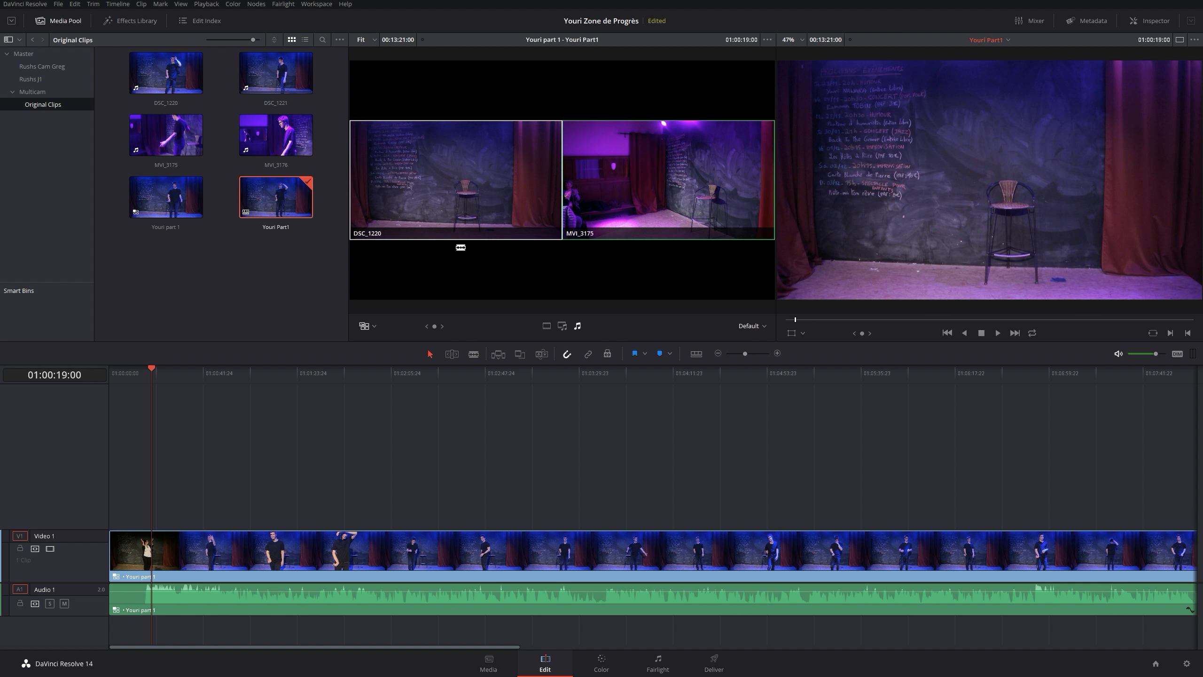
{"action": "left_click", "coordinate": [412, 188]}
{"action": "left_click", "coordinate": [277, 373]}
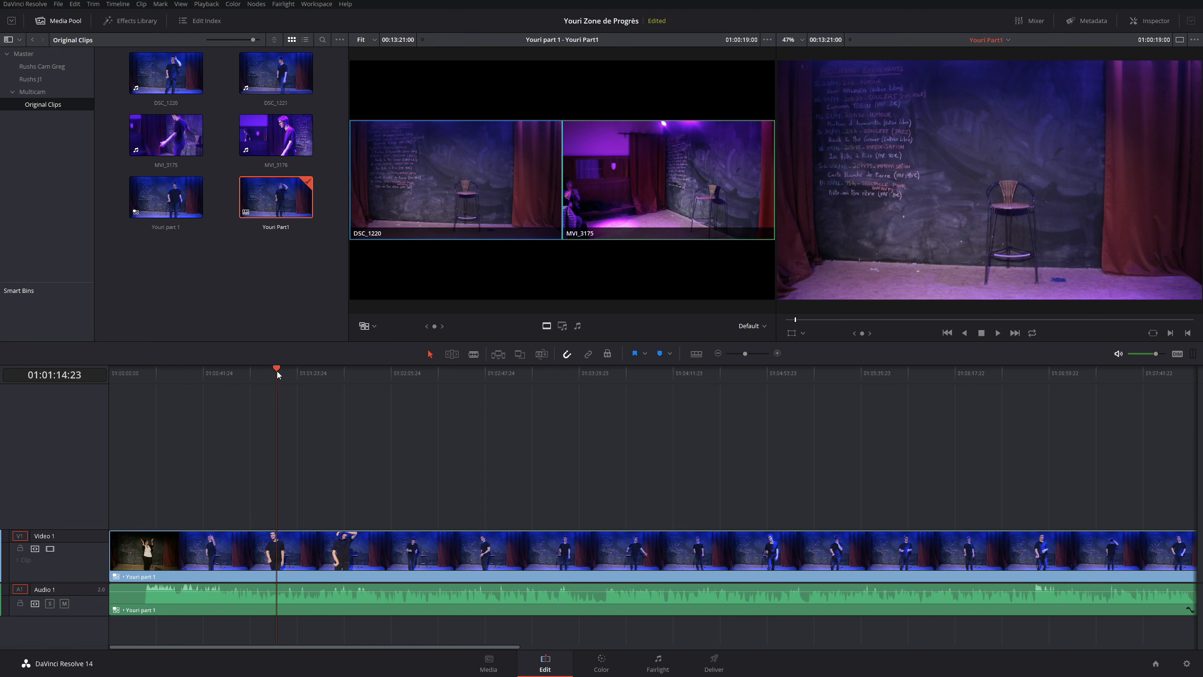
{"action": "key", "text": "space"}
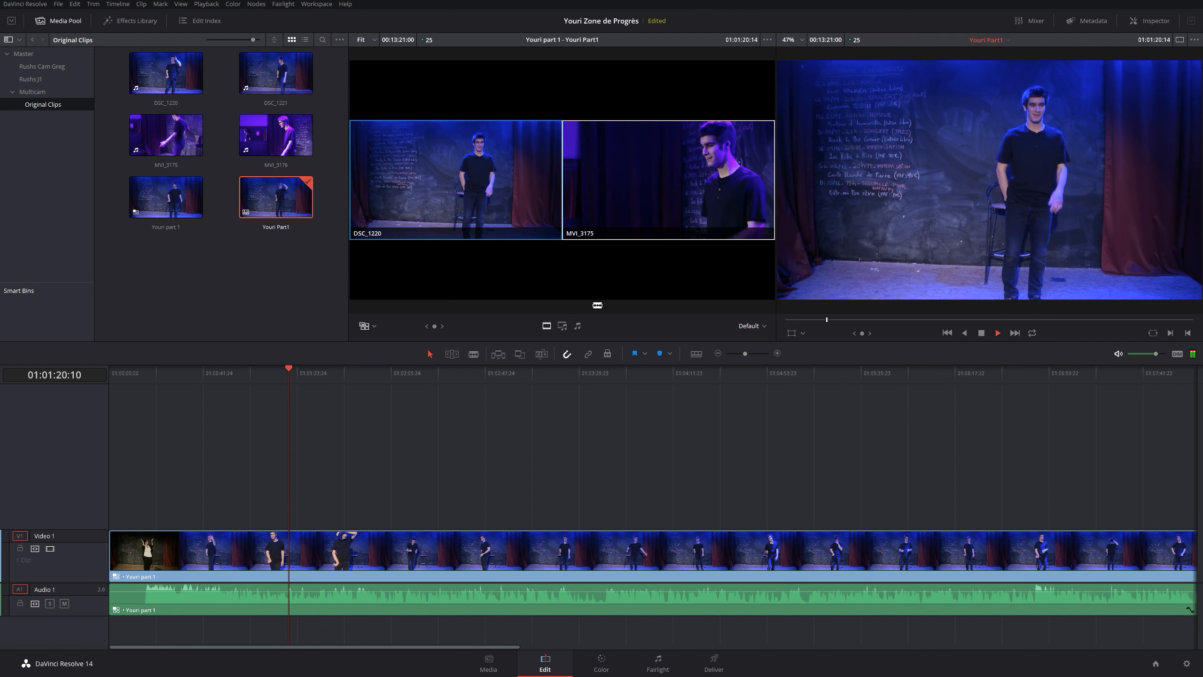
{"action": "key", "text": "space"}
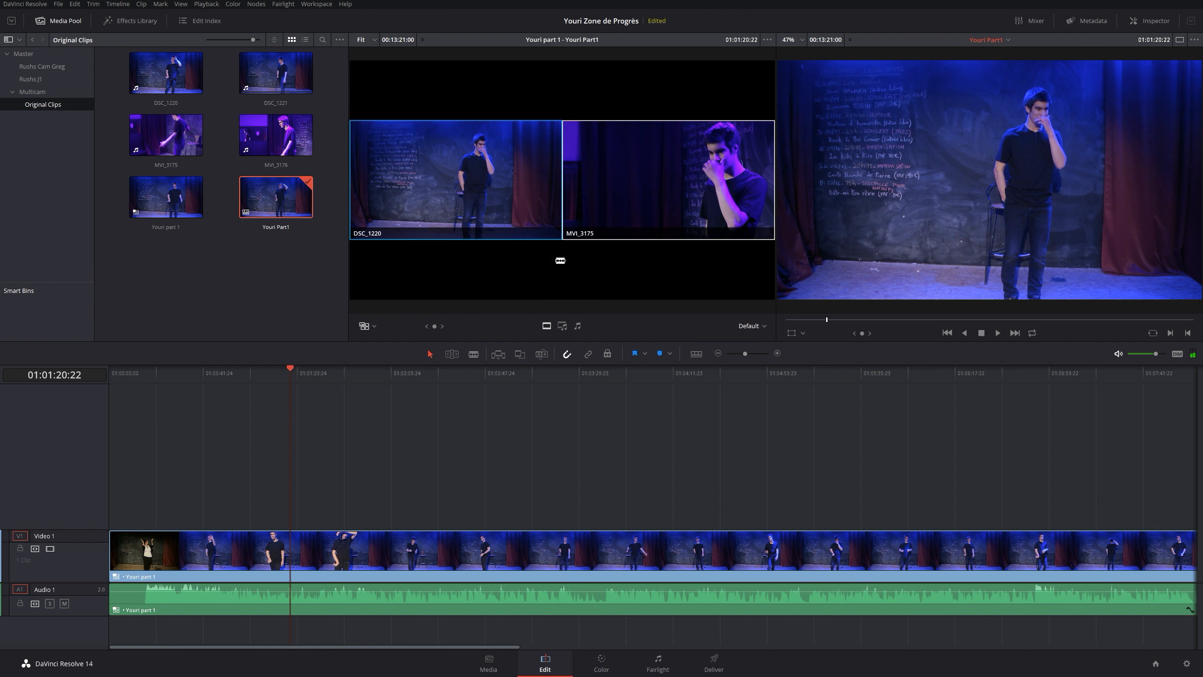
- Using audio-only switching, make DSC_1220 the clip's audio angle and listen to it from 01:00:55:05 to about 01:01:00
{"action": "left_click", "coordinate": [577, 326]}
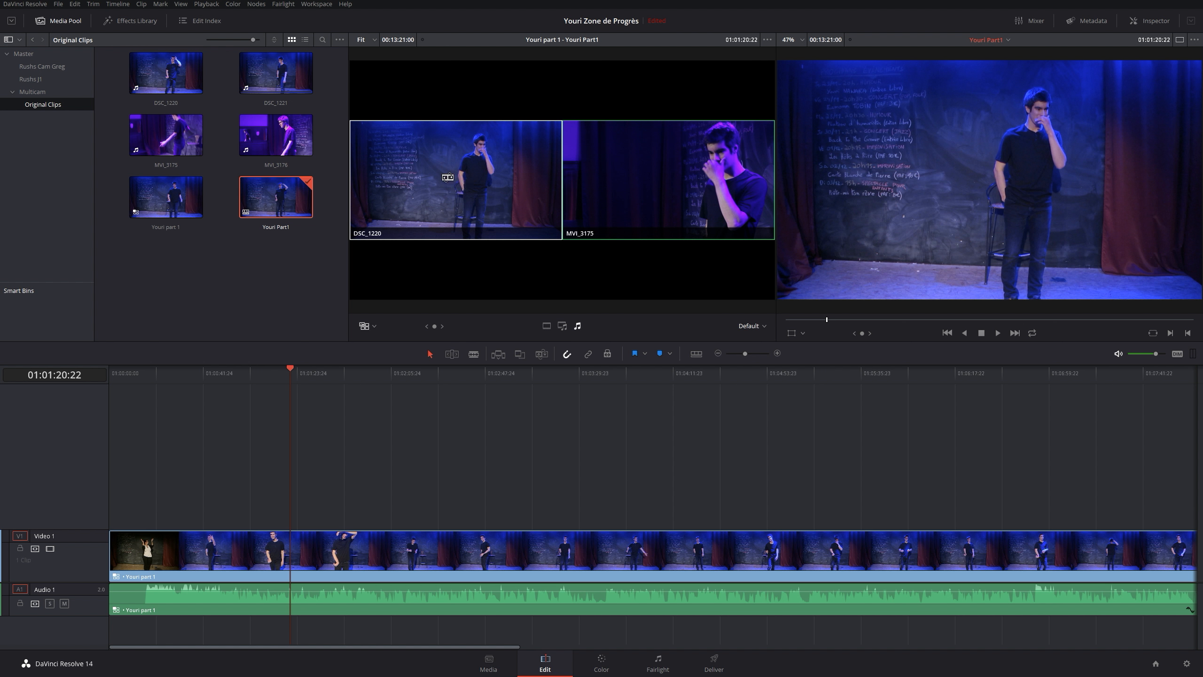
{"action": "left_click", "coordinate": [447, 177]}
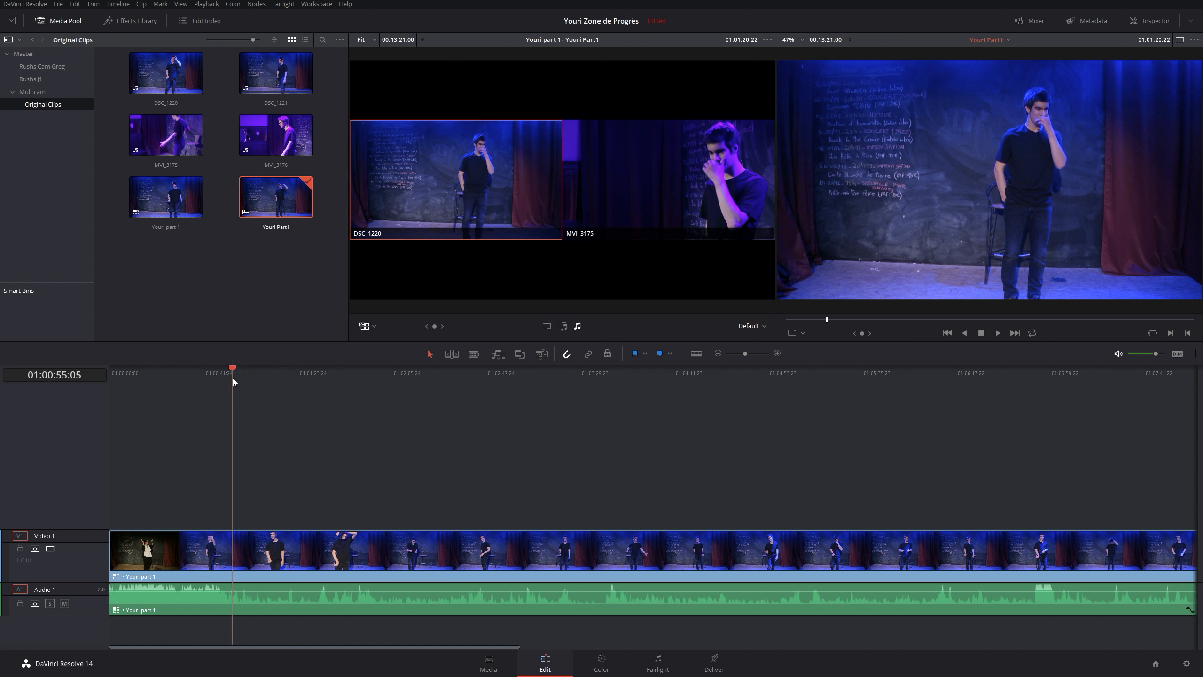
{"action": "key", "text": "space"}
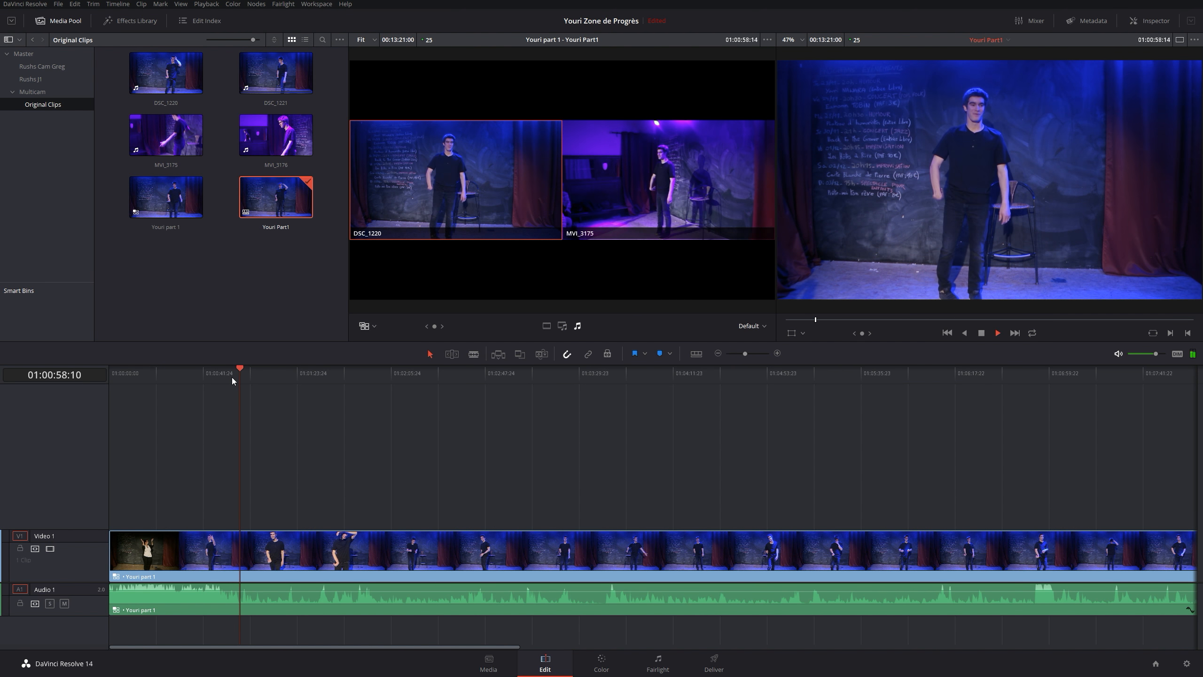
{"action": "key", "text": "space"}
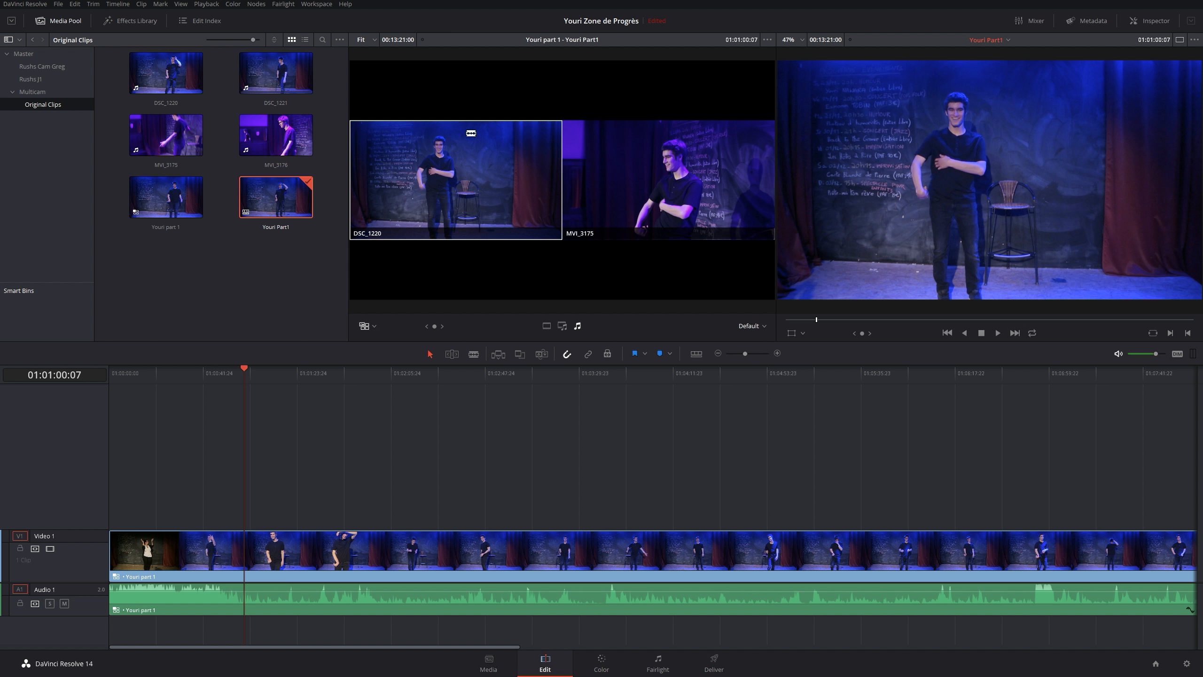
{"action": "left_click", "coordinate": [440, 182]}
- With video-only switching, play from about 01:00:19, cutting to MVI_3175 near 01:00:33 and to DSC_1220 near 01:00:40, stopping at 01:00:46:07
{"action": "key", "text": "Home"}
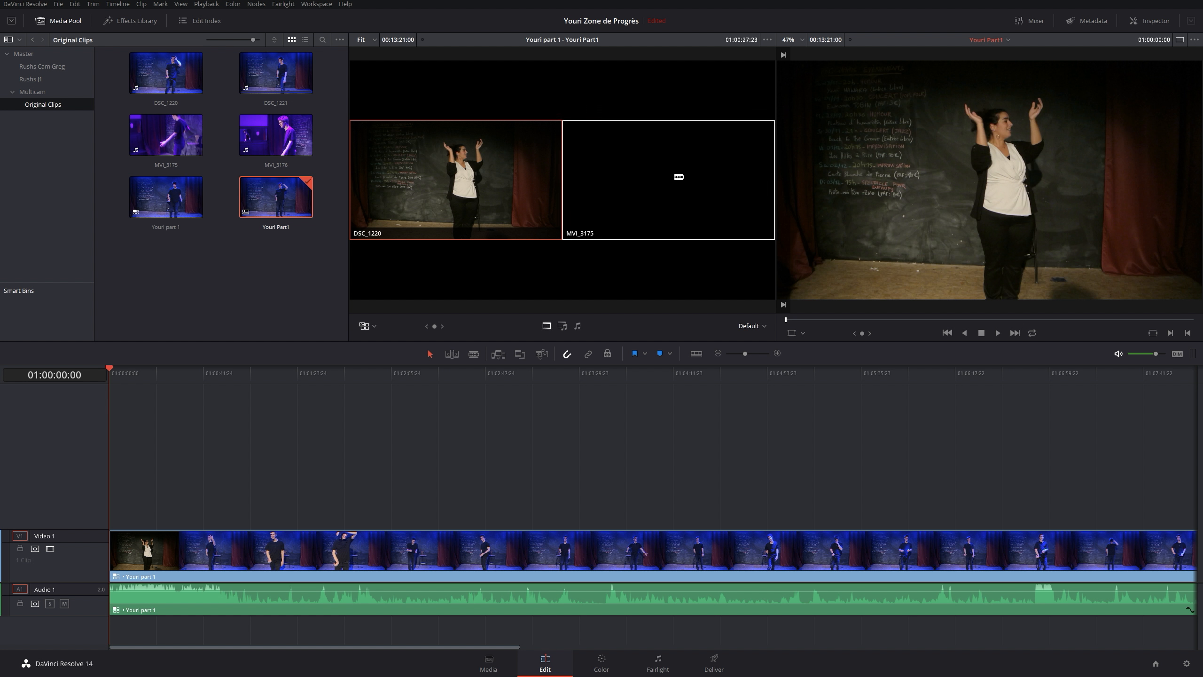
{"action": "left_click", "coordinate": [152, 374]}
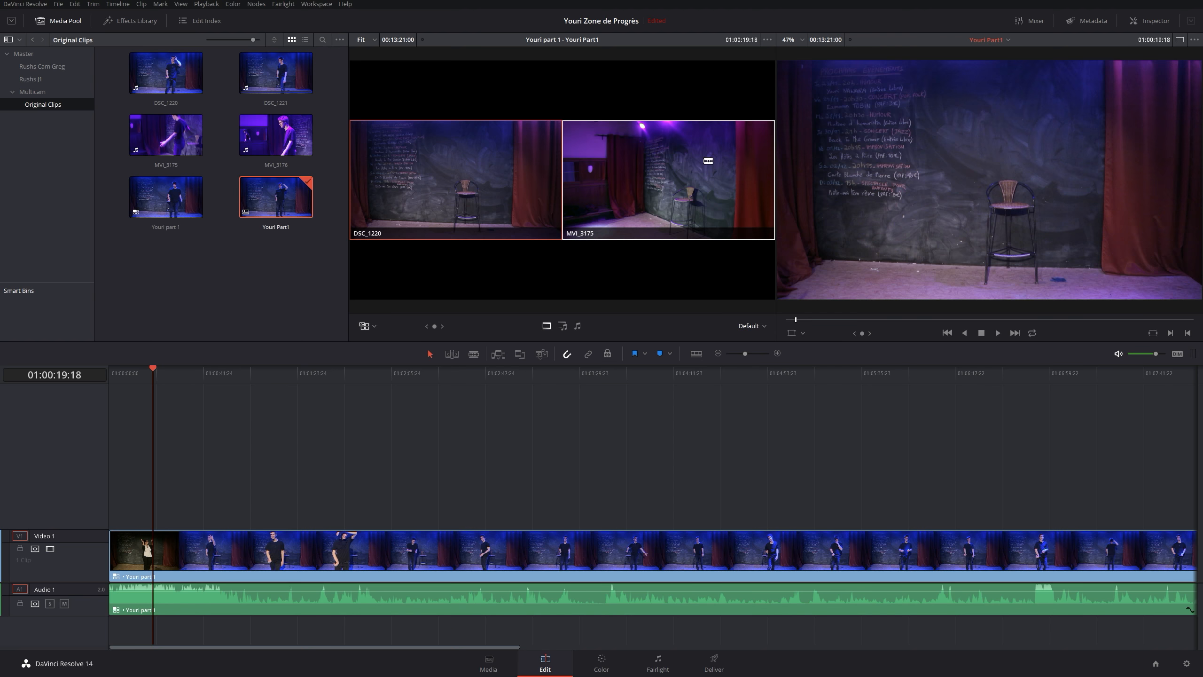
{"action": "key", "text": "space"}
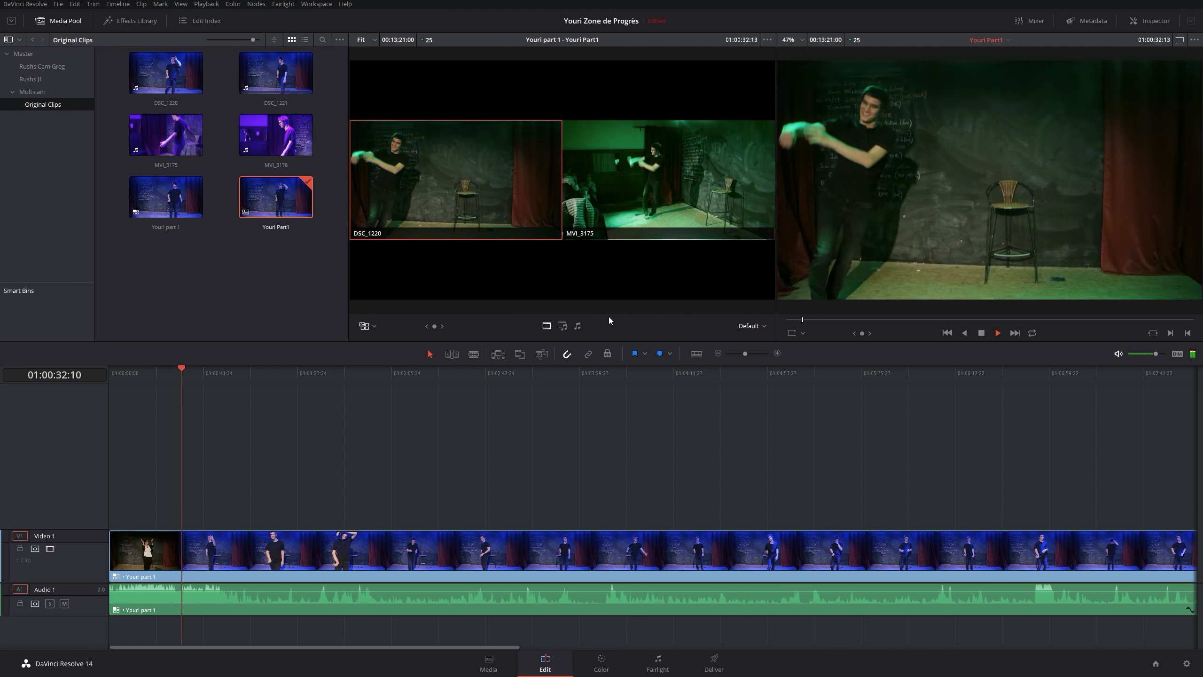
{"action": "left_click", "coordinate": [659, 208]}
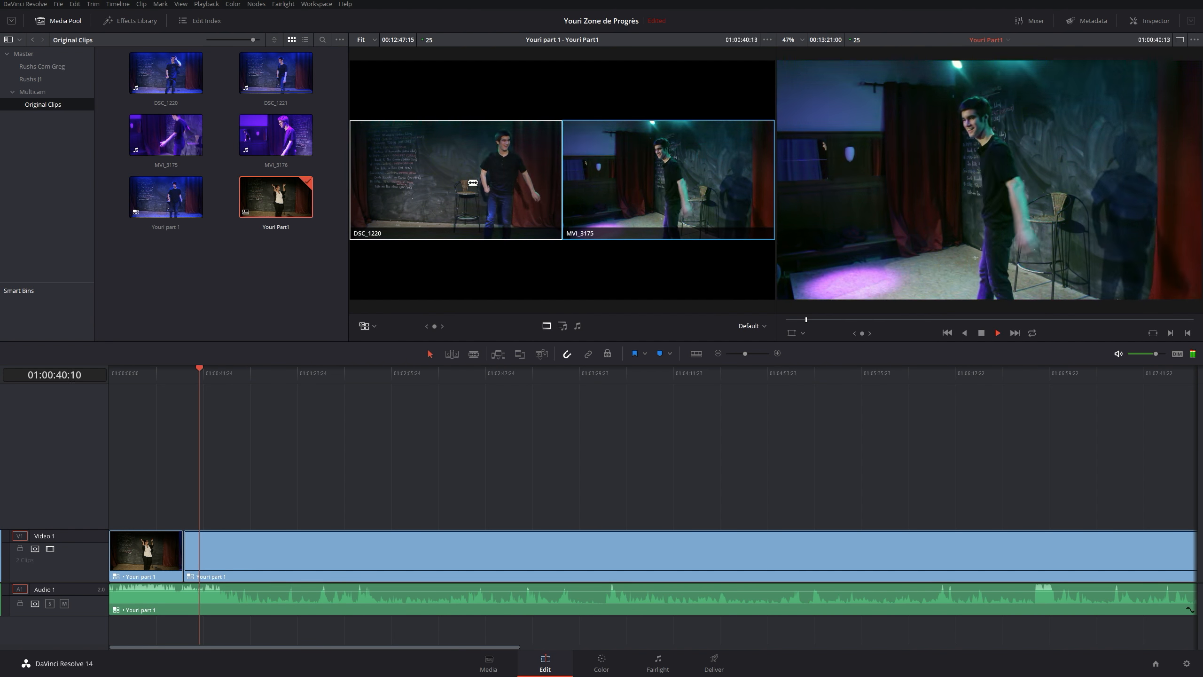
{"action": "left_click", "coordinate": [473, 182]}
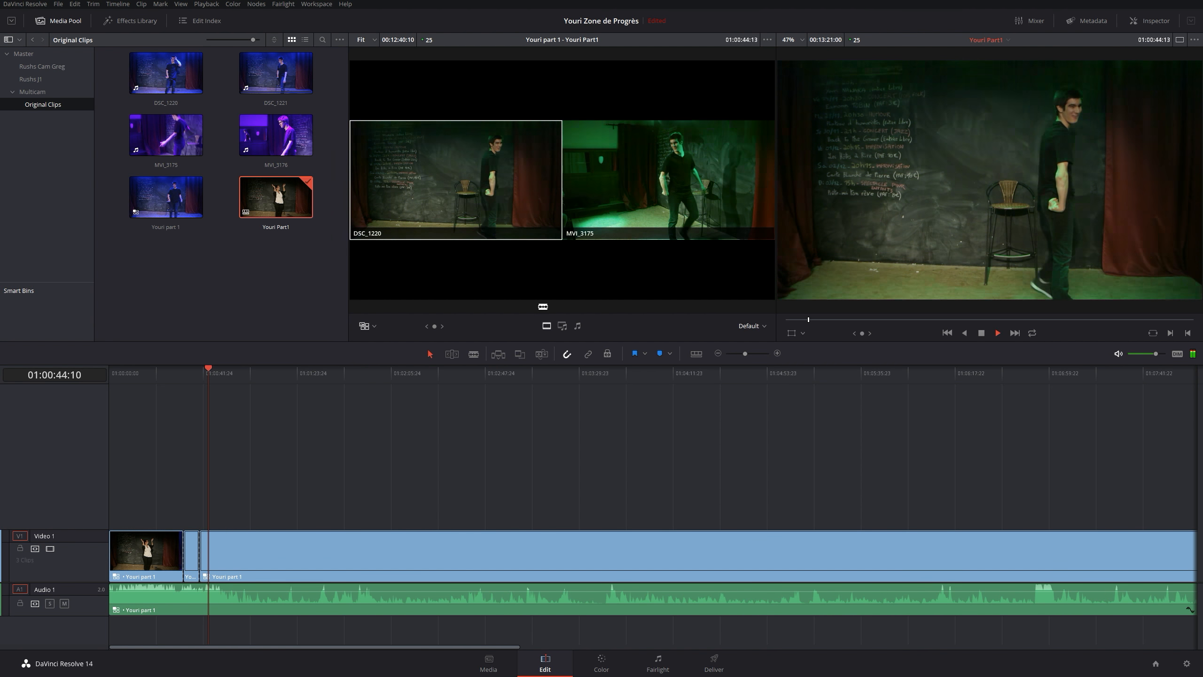
{"action": "key", "text": "space"}
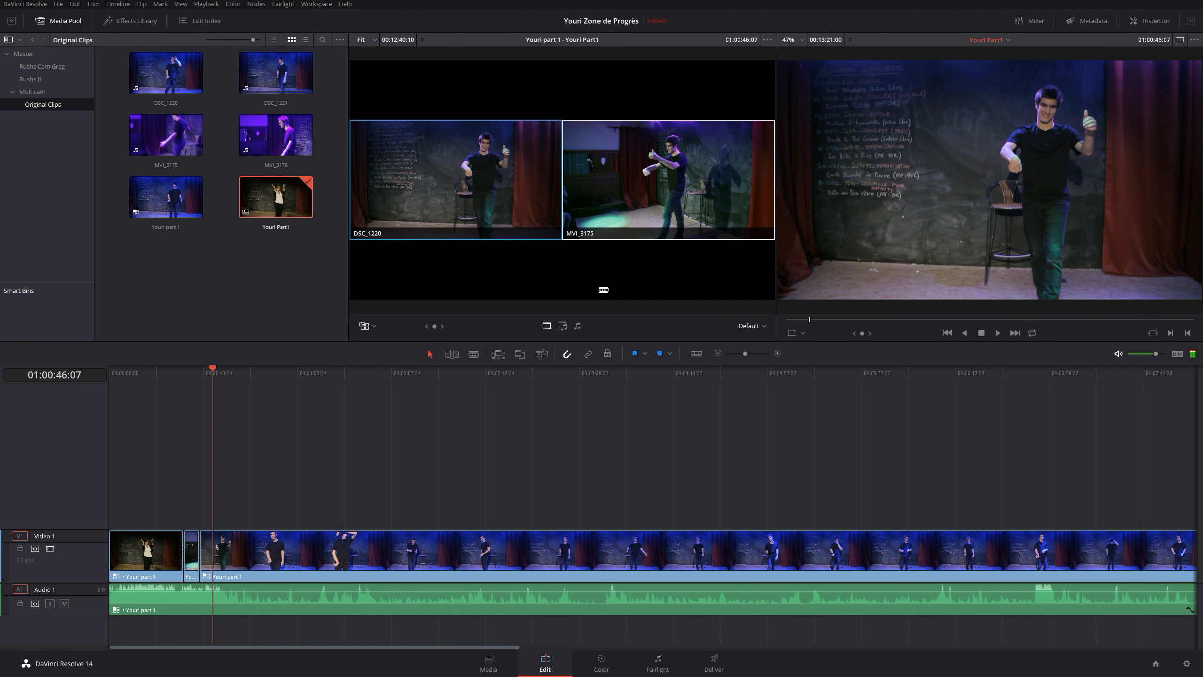
- Play back the first two angle cuts from about 01:00:26, stopping at 01:00:41:17
{"action": "left_click", "coordinate": [178, 375]}
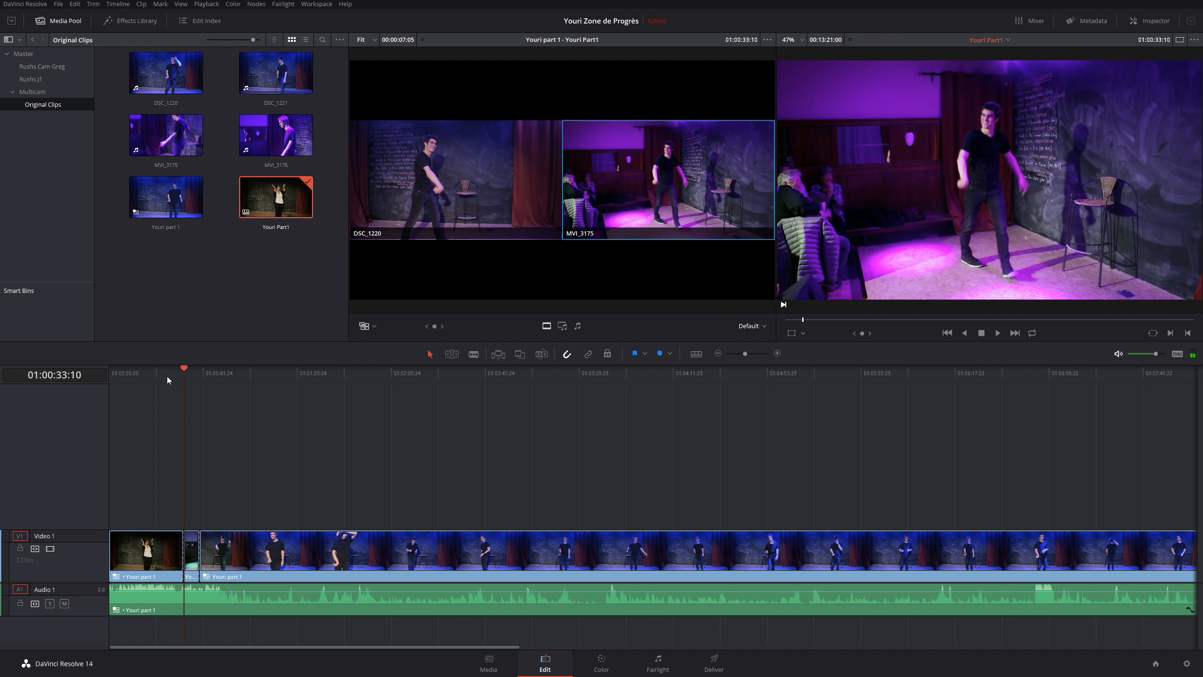
{"action": "left_click", "coordinate": [167, 376]}
{"action": "key", "text": "space"}
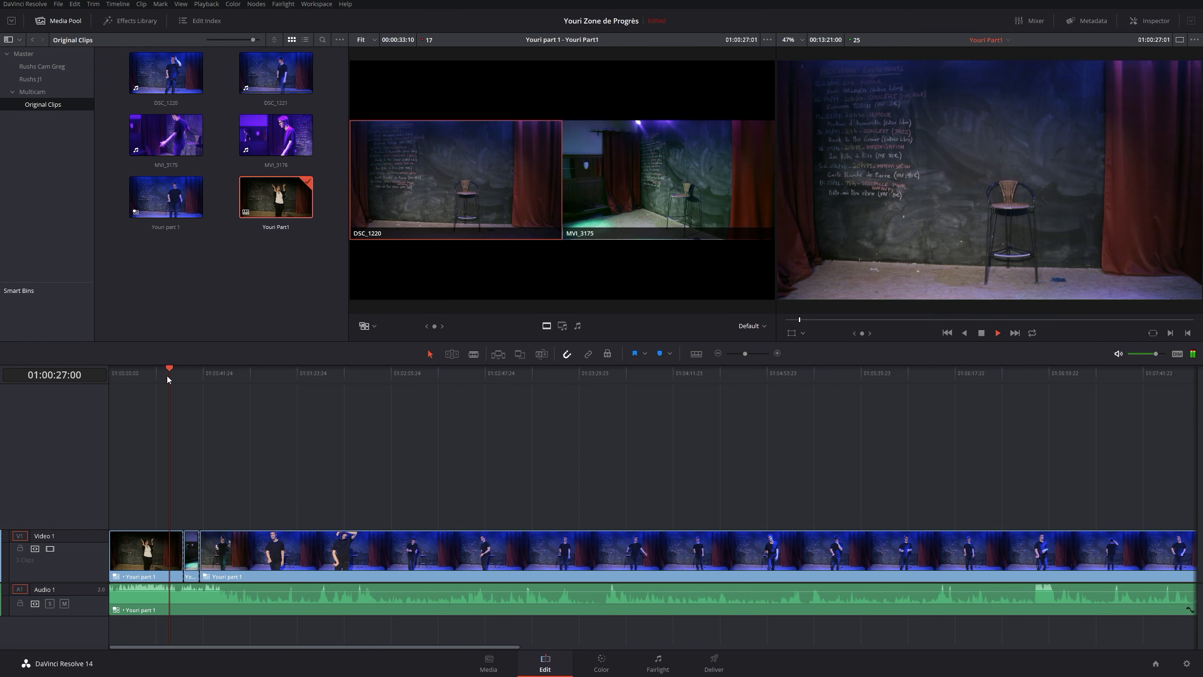
{"action": "key", "text": "space"}
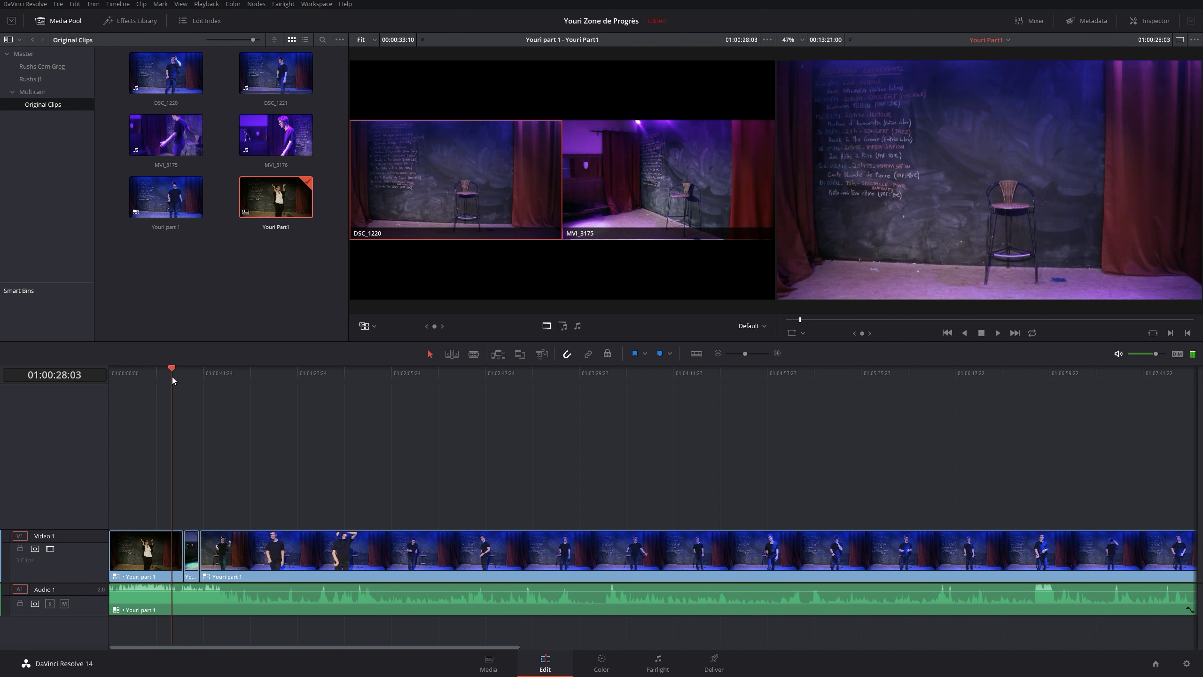
{"action": "key", "text": "space"}
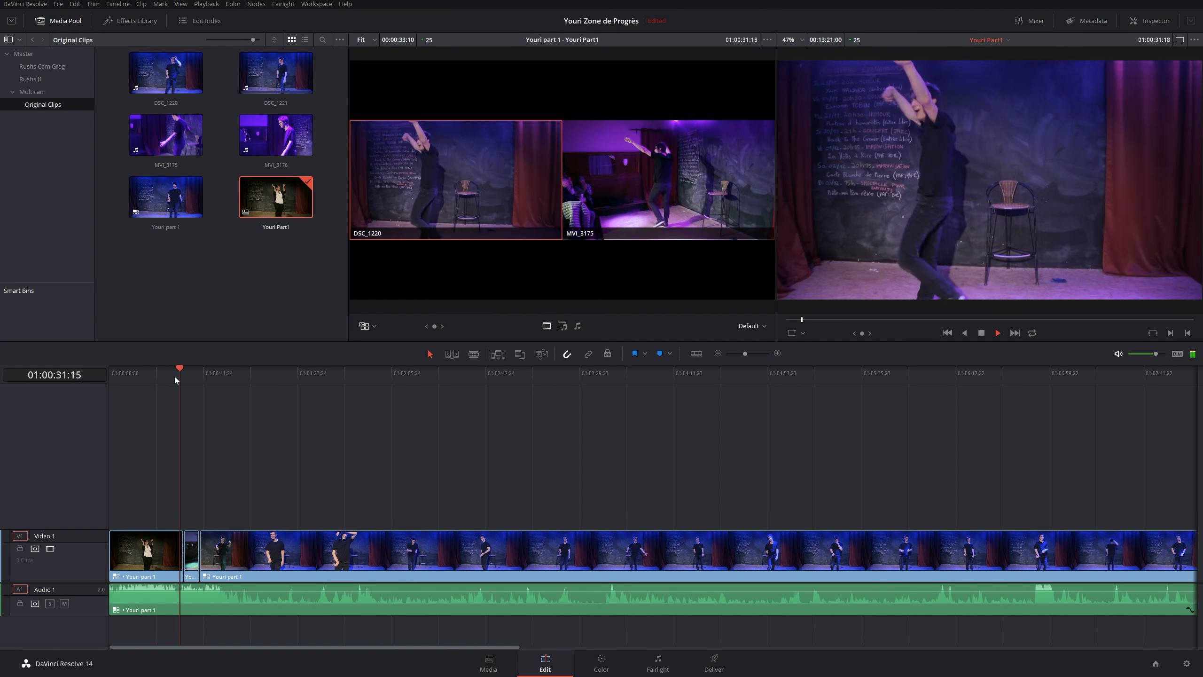
{"action": "key", "text": "2"}
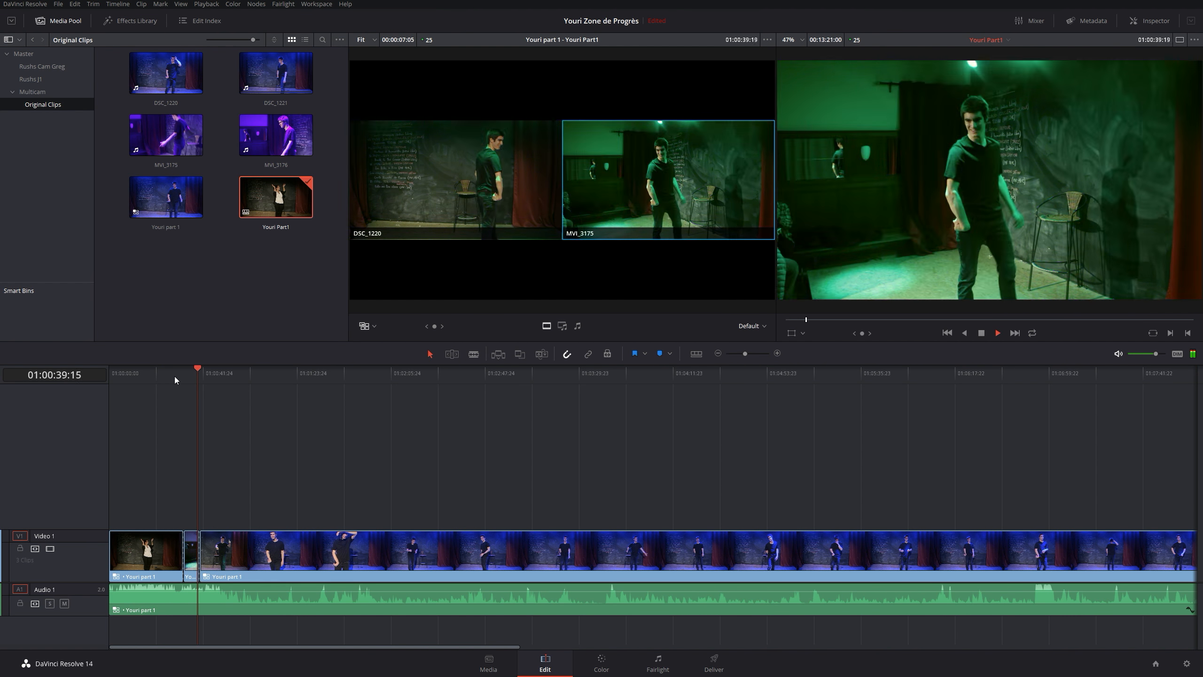
{"action": "key", "text": "1"}
{"action": "key", "text": "space"}
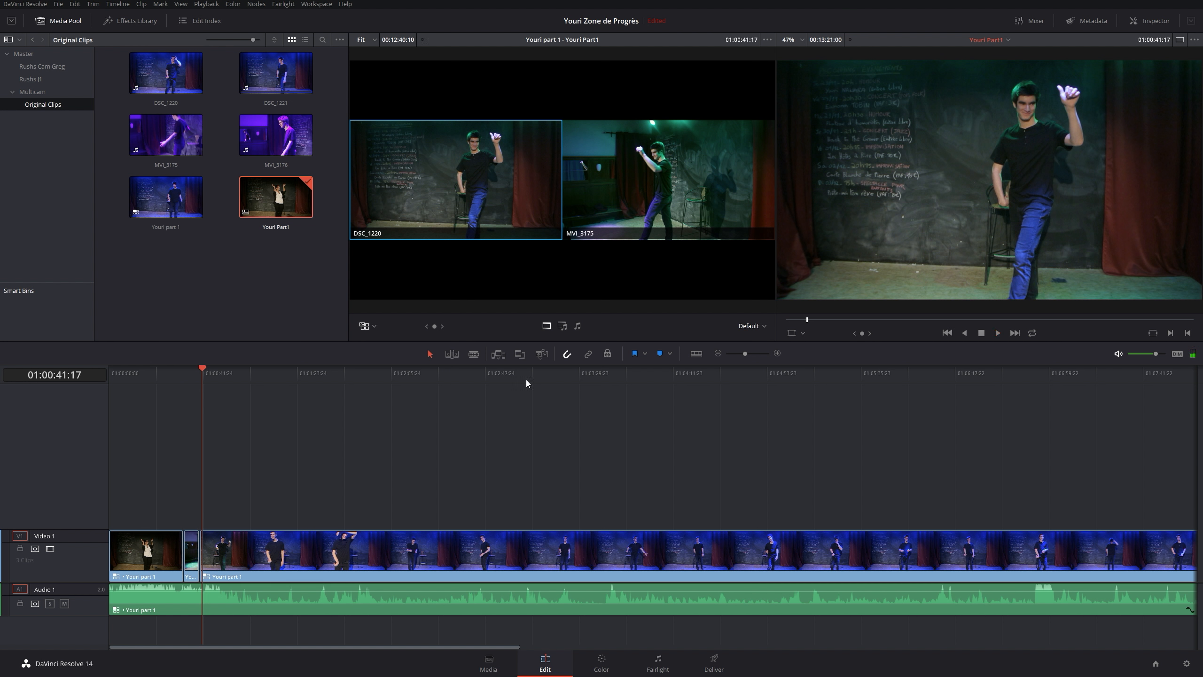
- Play from 01:03:41:01 and make six live video cuts alternating between MVI_3175 and DSC_1220, starting with MVI_3175, stopping at 01:05:33:15
{"action": "left_click_drag", "start_coordinate": [598, 368], "coordinate": [604, 369]}
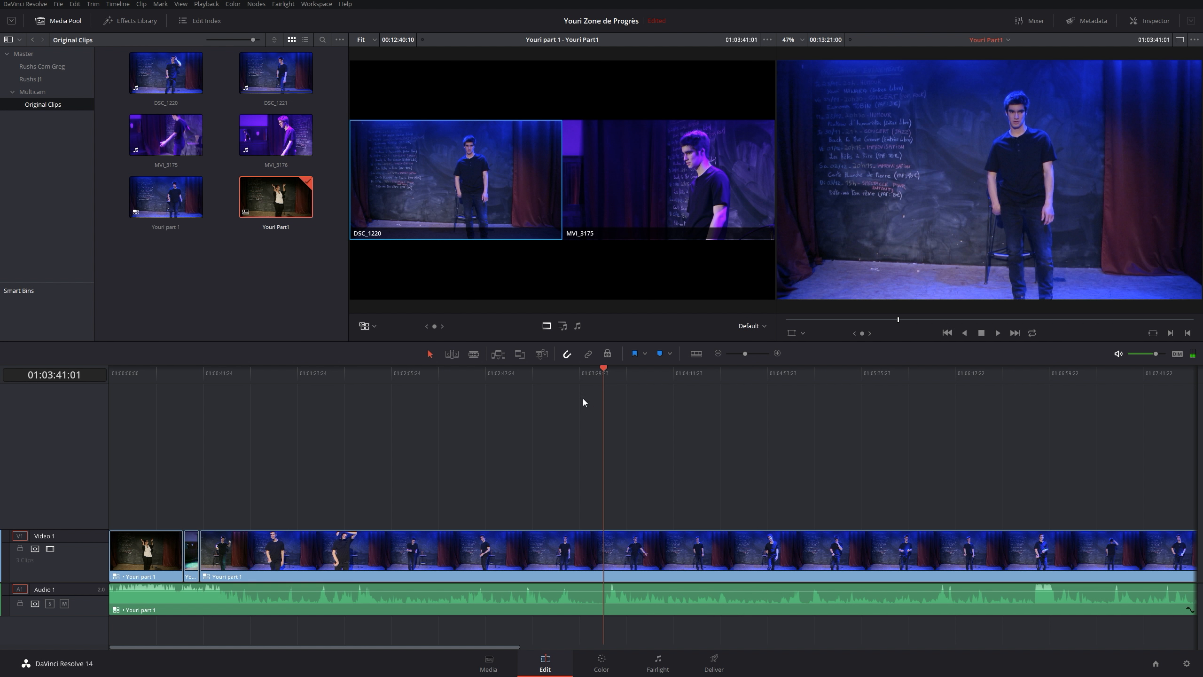
{"action": "key", "text": "space"}
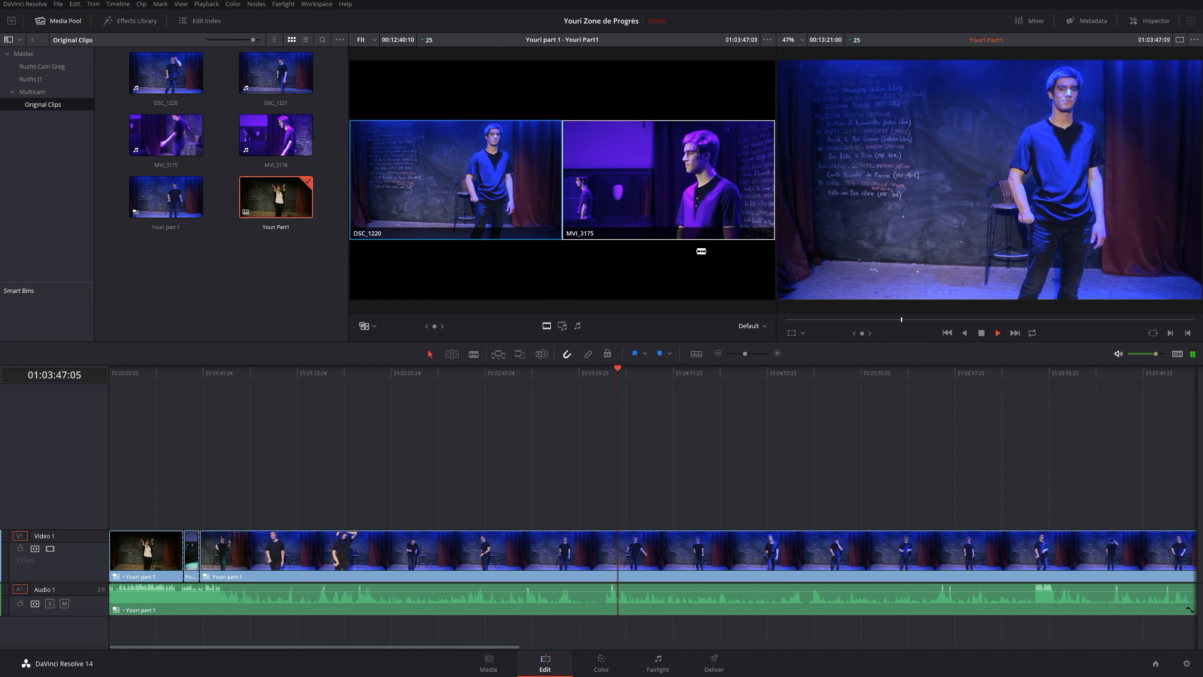
{"action": "left_click", "coordinate": [689, 216]}
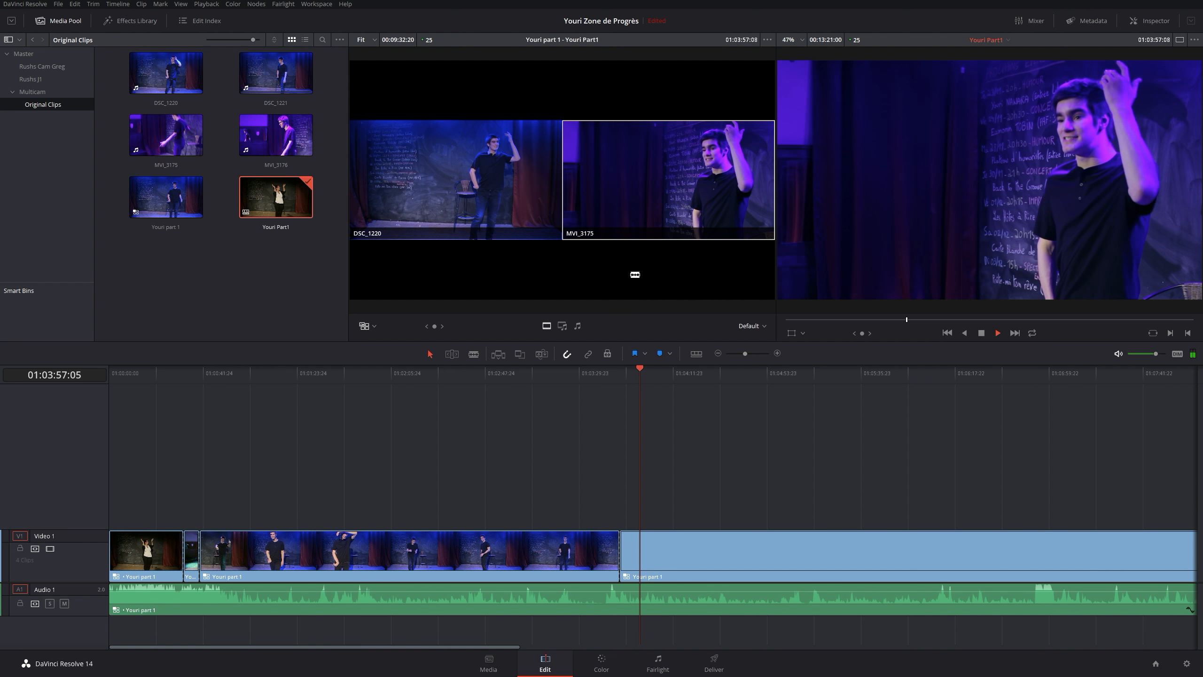
{"action": "left_click", "coordinate": [486, 182]}
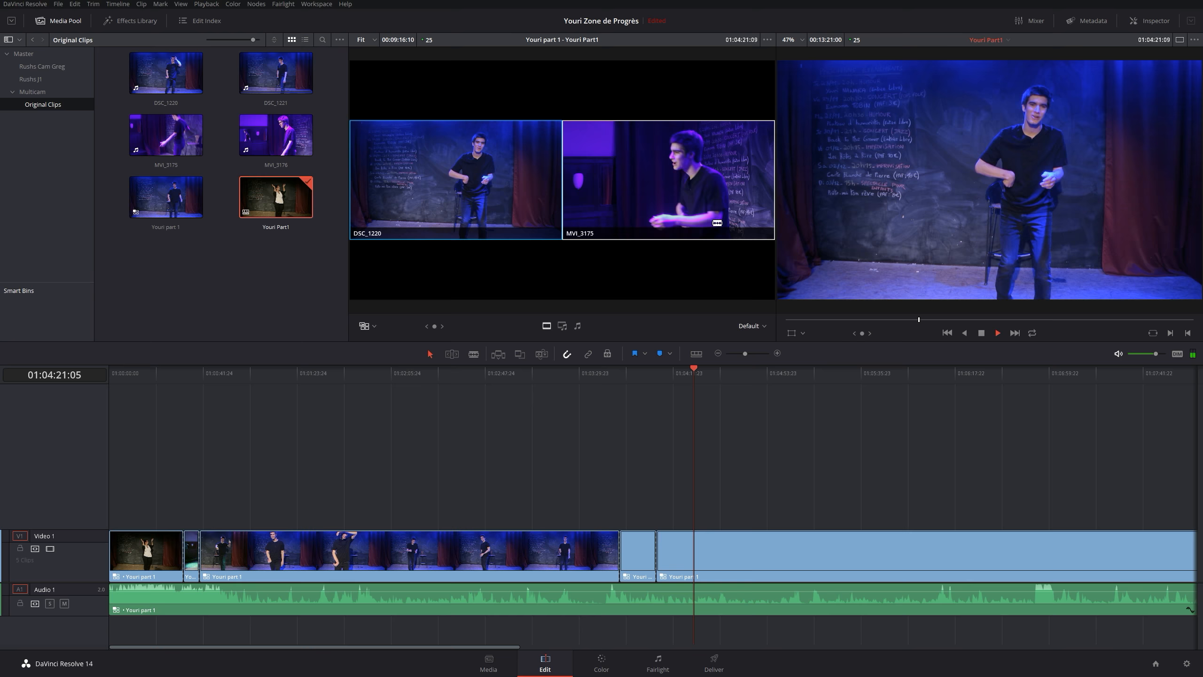
{"action": "key", "text": "2"}
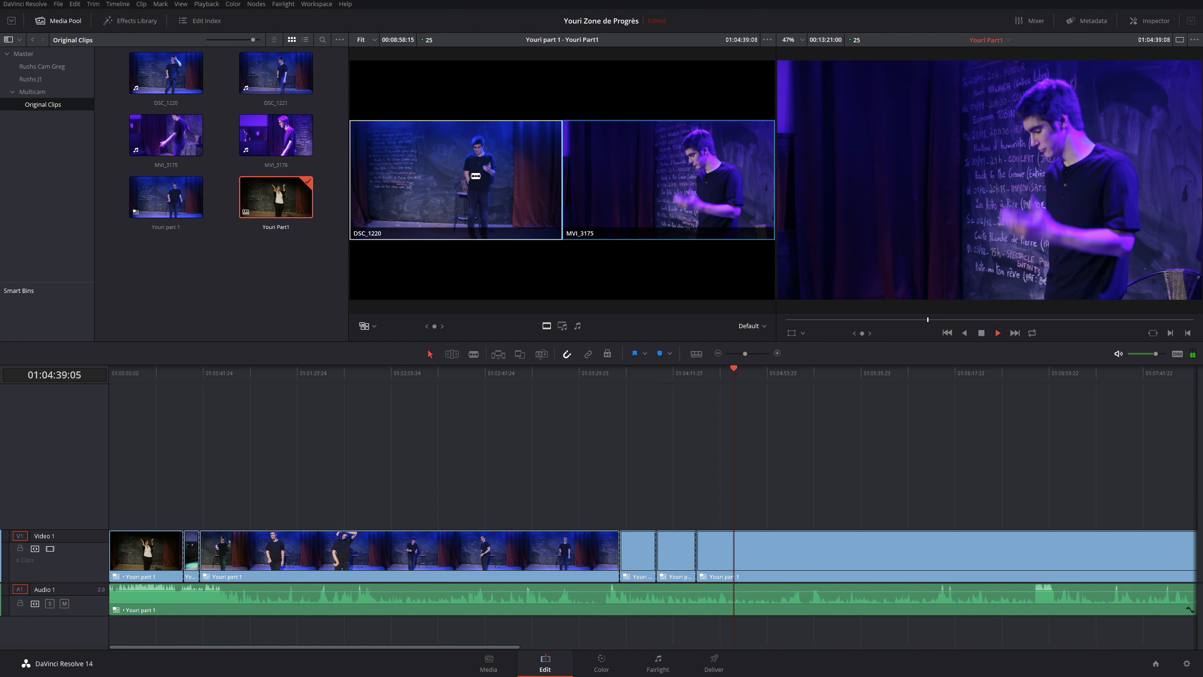
{"action": "left_click", "coordinate": [476, 175]}
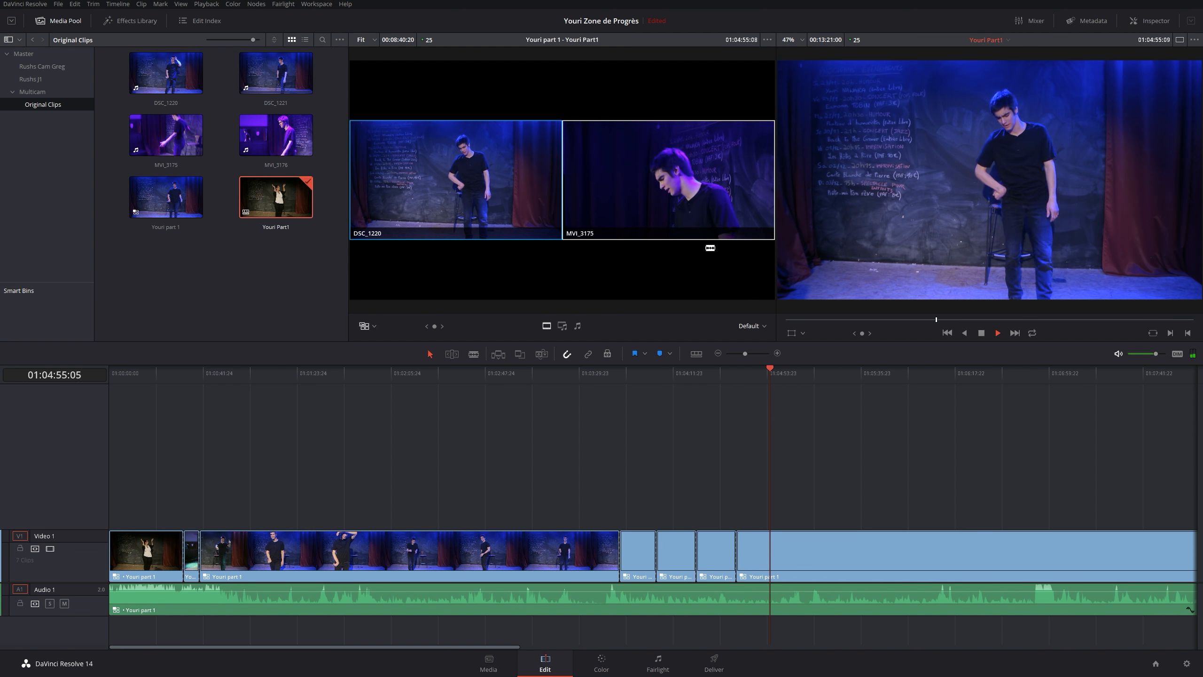
{"action": "left_click", "coordinate": [716, 189]}
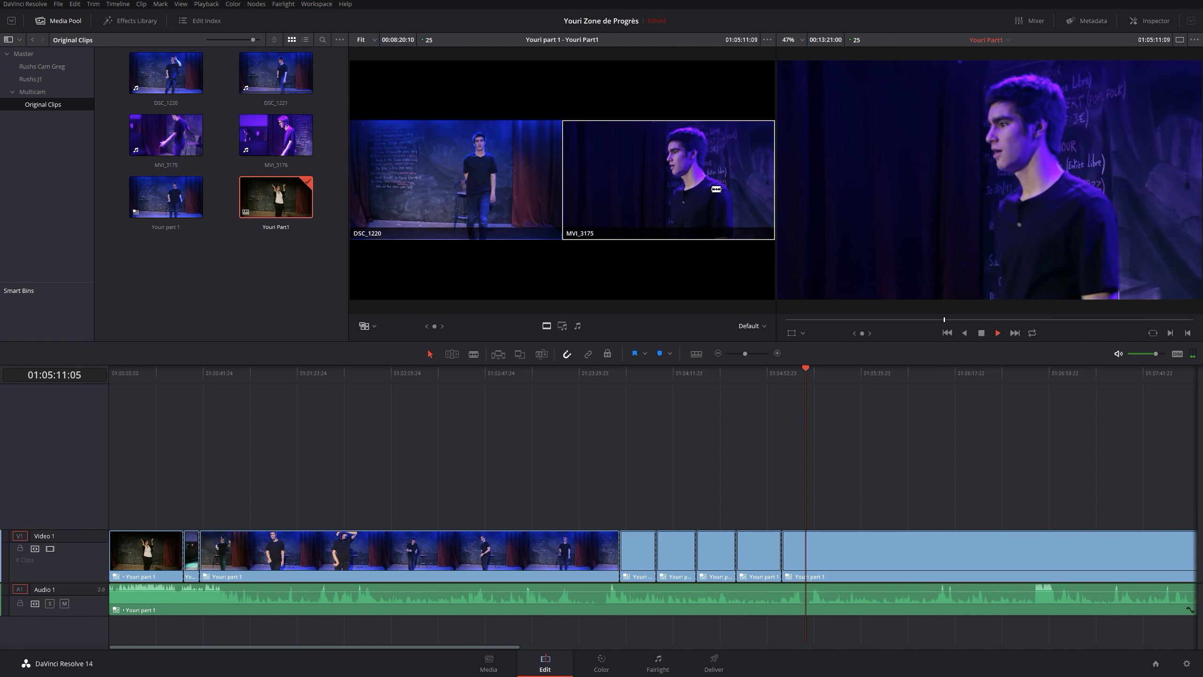
{"action": "left_click", "coordinate": [532, 185]}
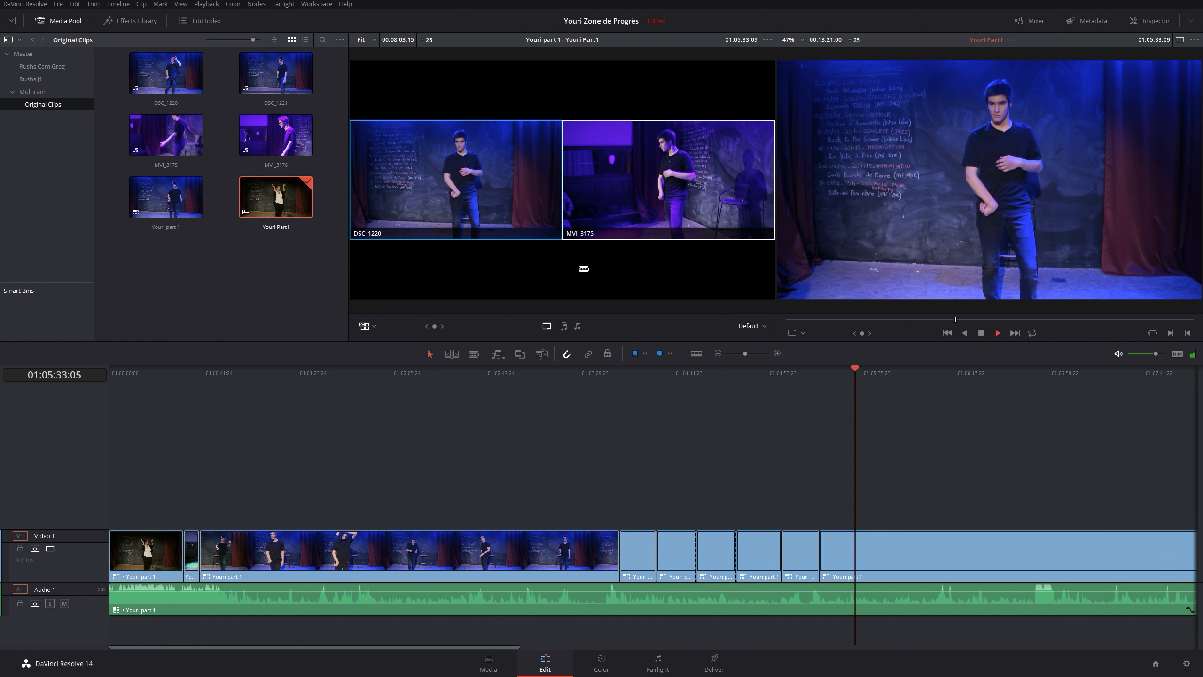
{"action": "key", "text": "space"}
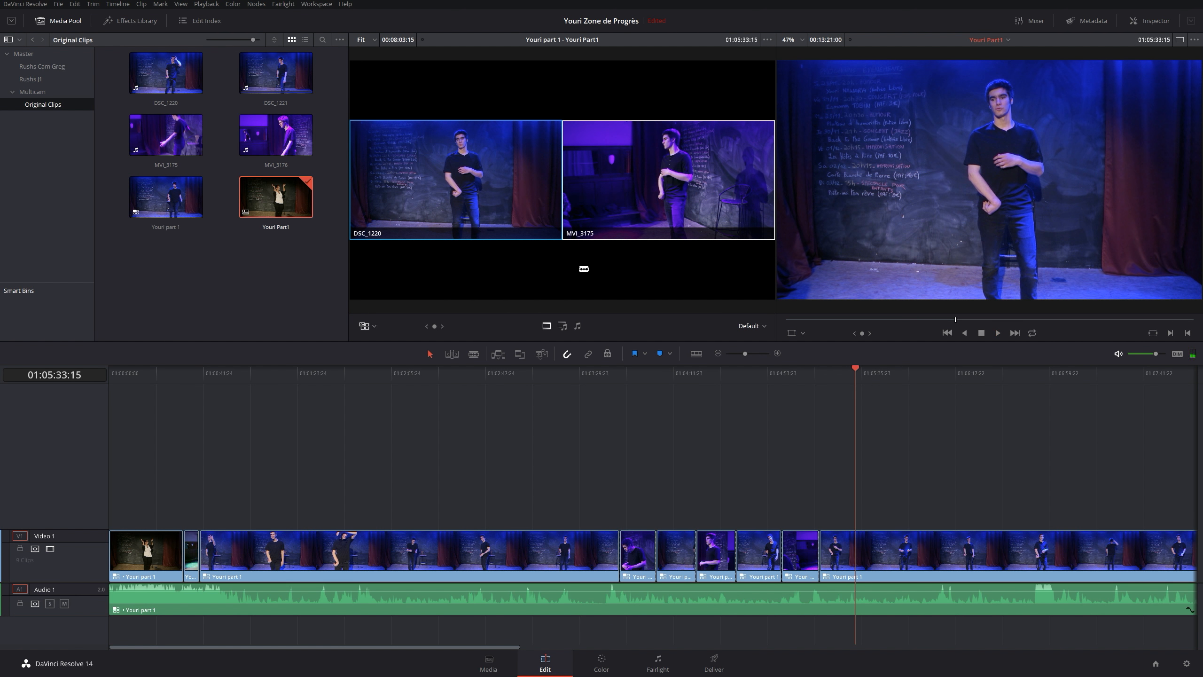
- Play from about 01:04:32 to 01:04:42:02, and change the DSC_1220 segment there to the MVI_3175 angle without adding a cut
{"action": "left_click_drag", "start_coordinate": [755, 375], "coordinate": [720, 344]}
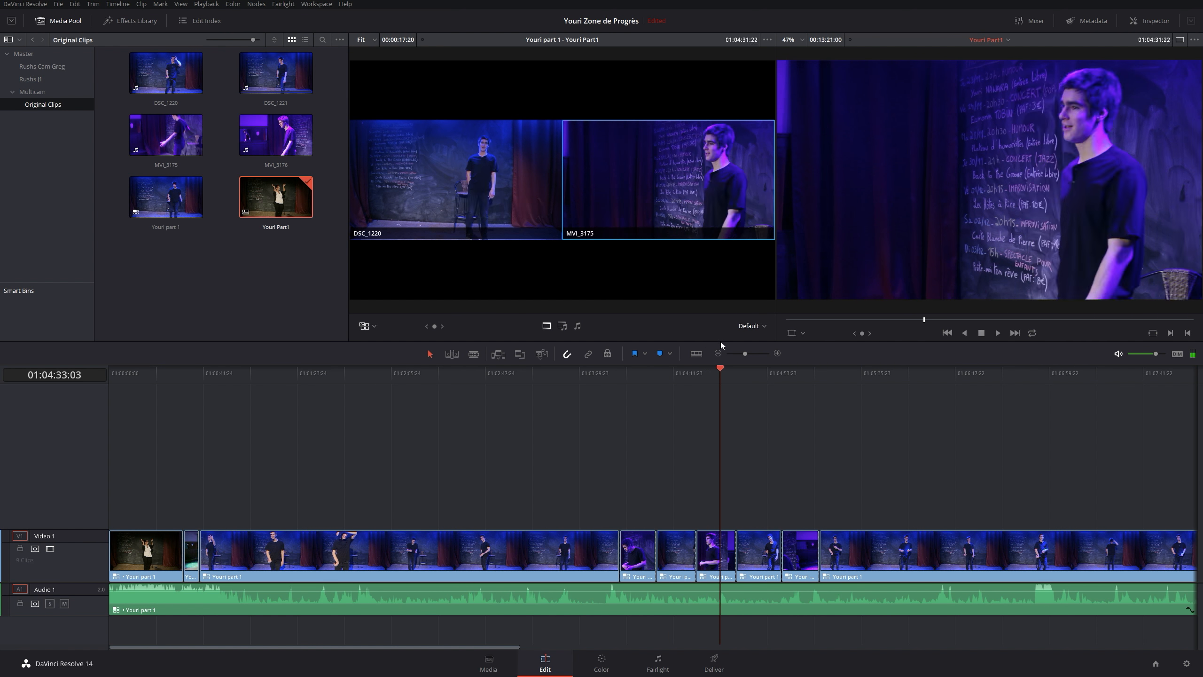
{"action": "key", "text": "Down"}
{"action": "key", "text": "space"}
{"action": "key", "text": "space"}
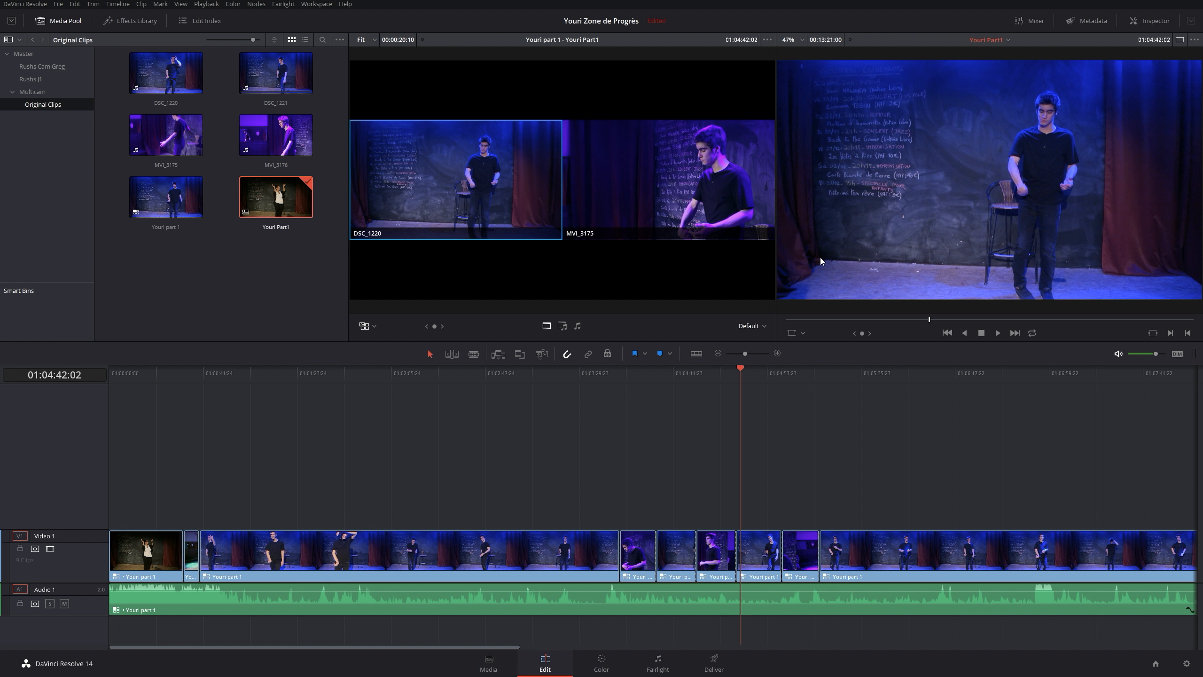
{"action": "left_click", "coordinate": [758, 553]}
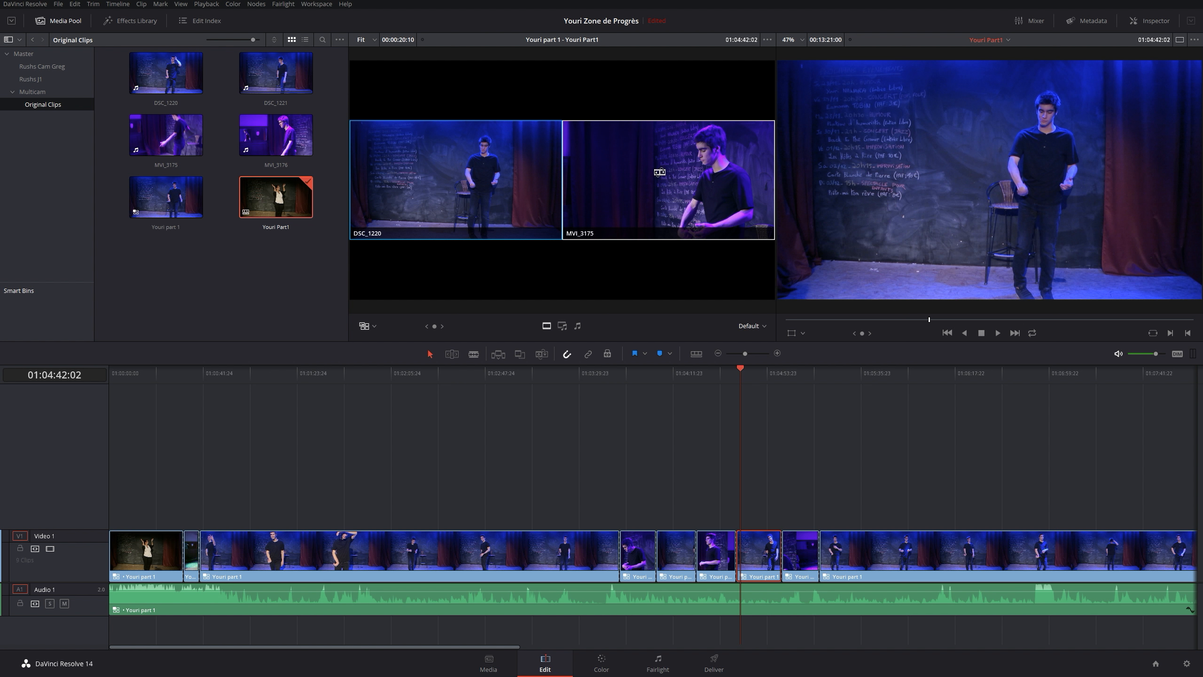
{"action": "left_click", "coordinate": [659, 172]}
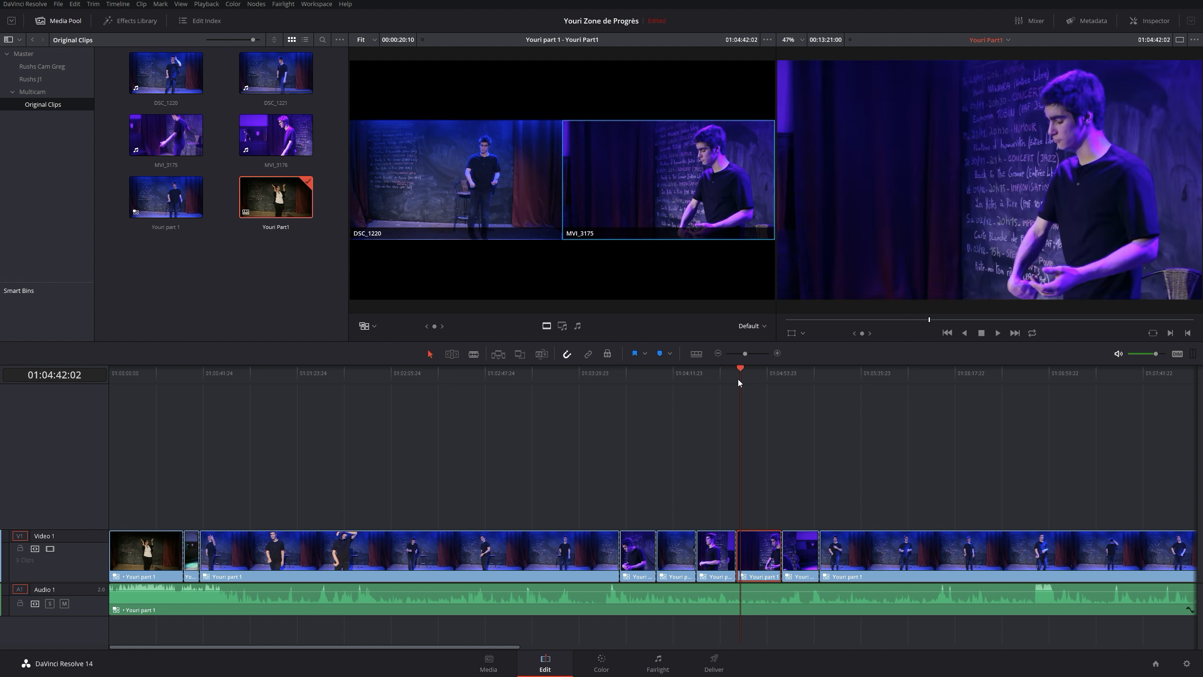
- Play through the start of the changed MVI_3175 segment from about 01:04:33, stopping at 01:04:42:11
{"action": "left_click", "coordinate": [721, 382]}
{"action": "key", "text": "space"}
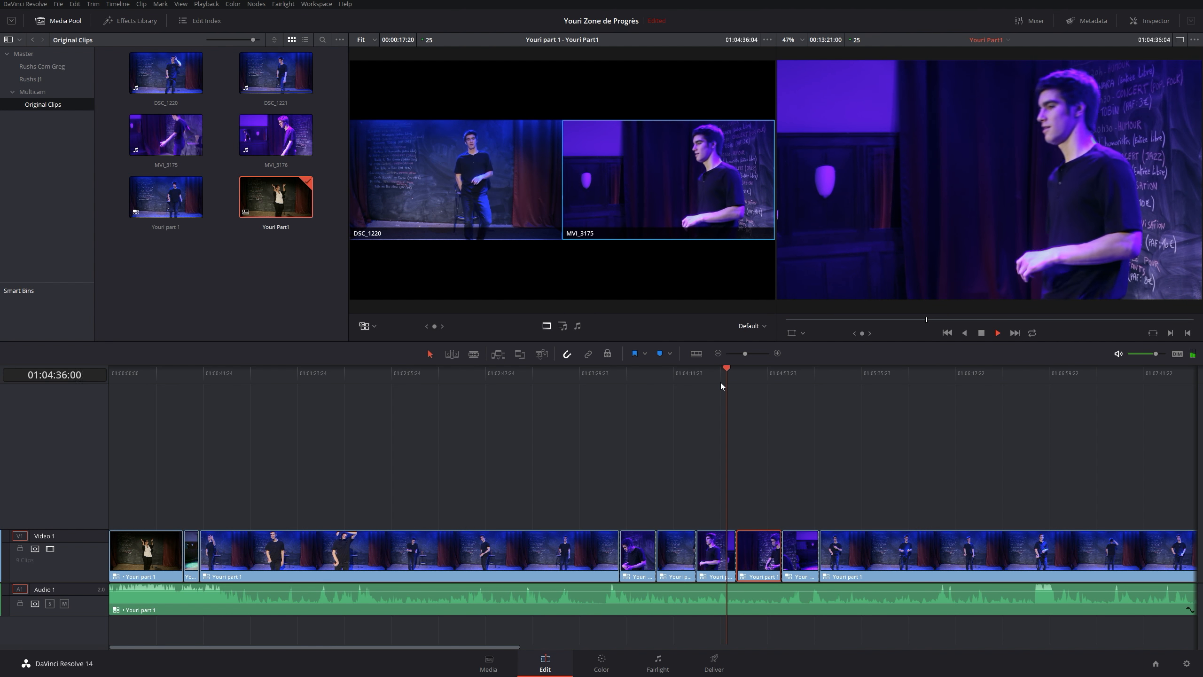
{"action": "key", "text": "space"}
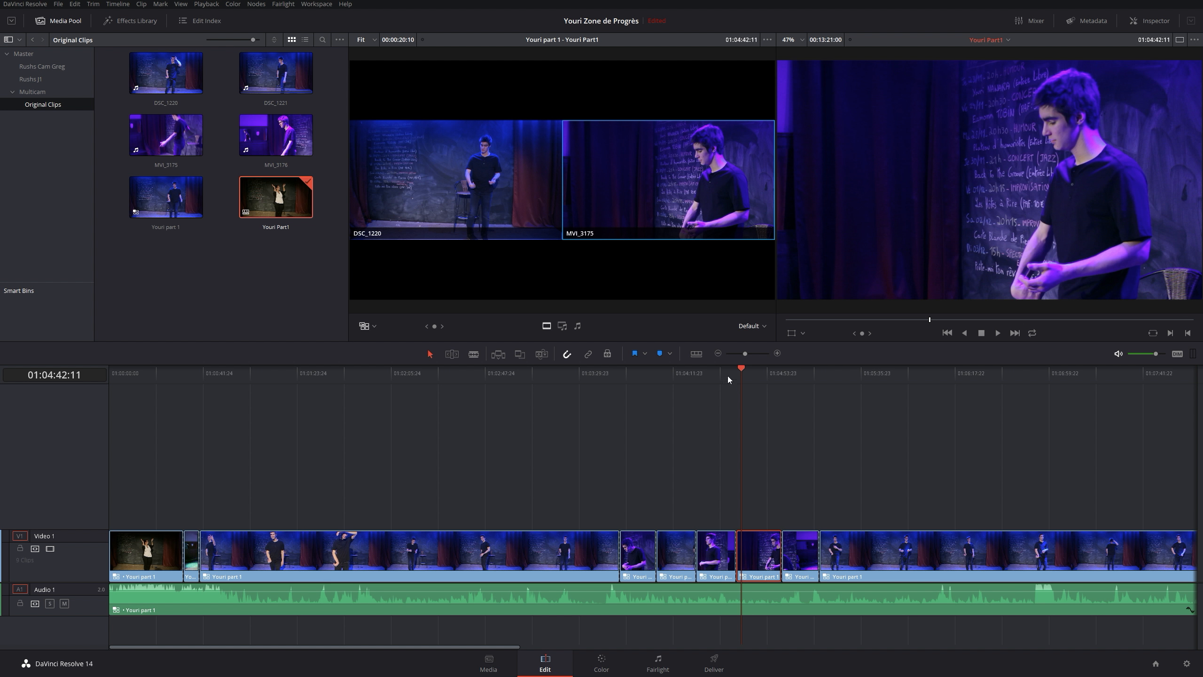
- Go to 01:05:08:20, load the multicam clip in the source viewer, and play the timeline from about 01:05:35
{"action": "left_click_drag", "start_coordinate": [745, 371], "coordinate": [800, 371]}
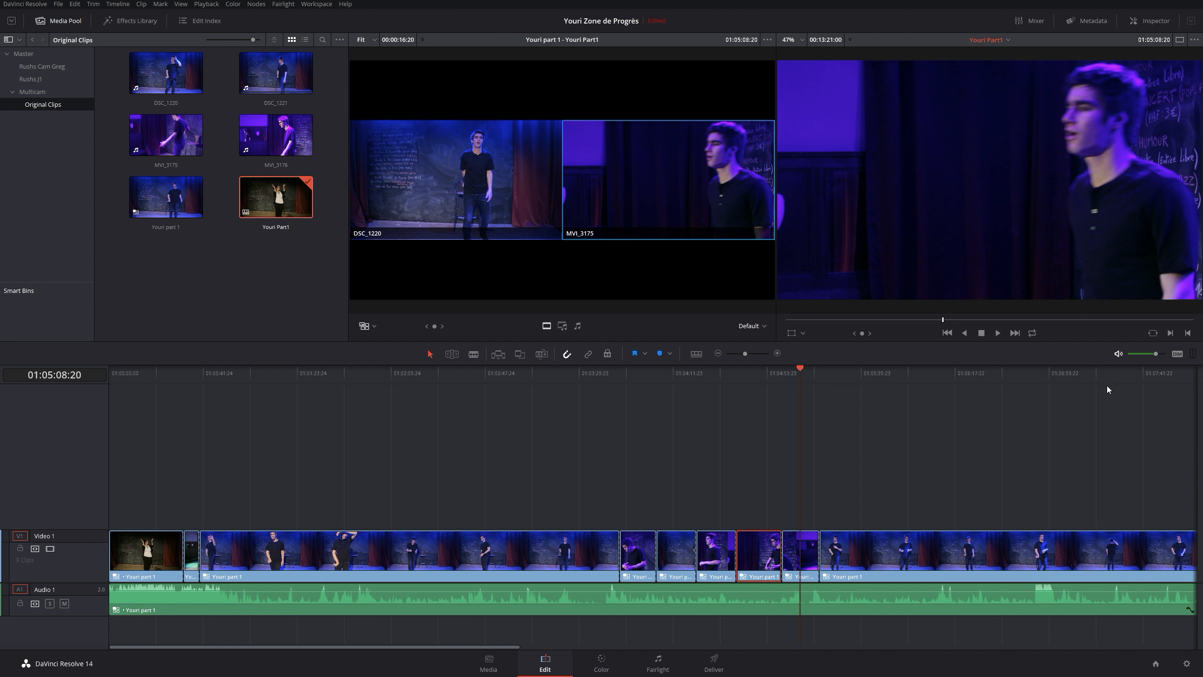
{"action": "double_click", "coordinate": [162, 198]}
{"action": "left_click_drag", "start_coordinate": [207, 131], "coordinate": [137, 184]}
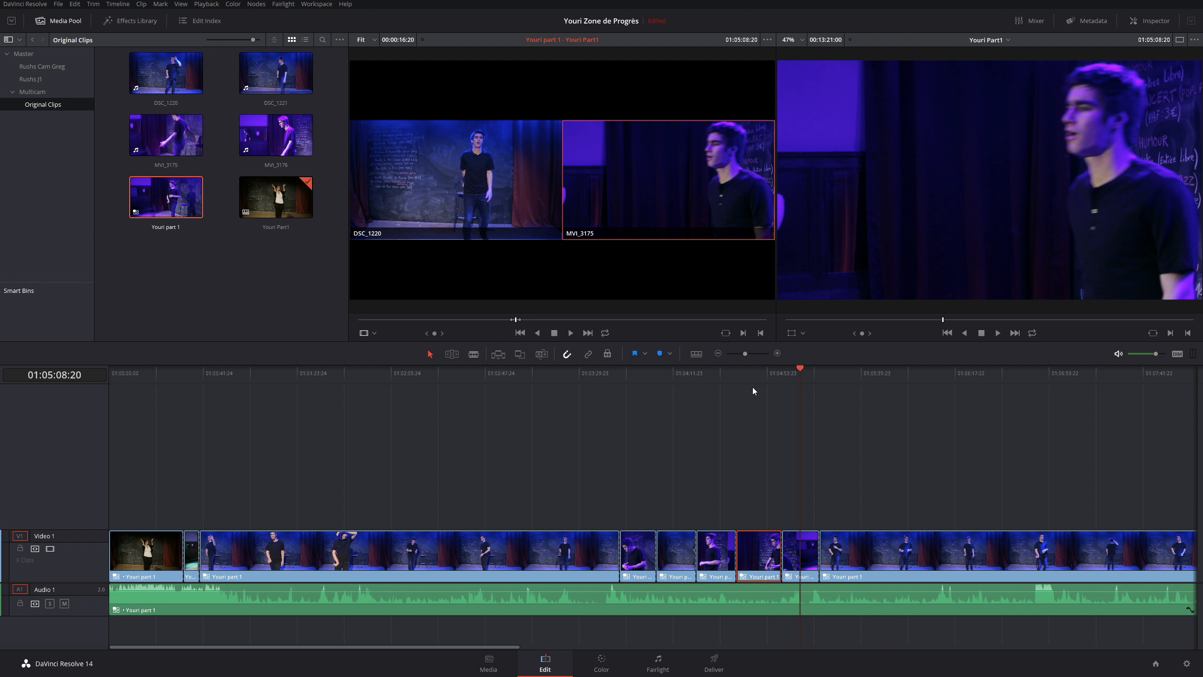
{"action": "left_click_drag", "start_coordinate": [795, 367], "coordinate": [865, 369]}
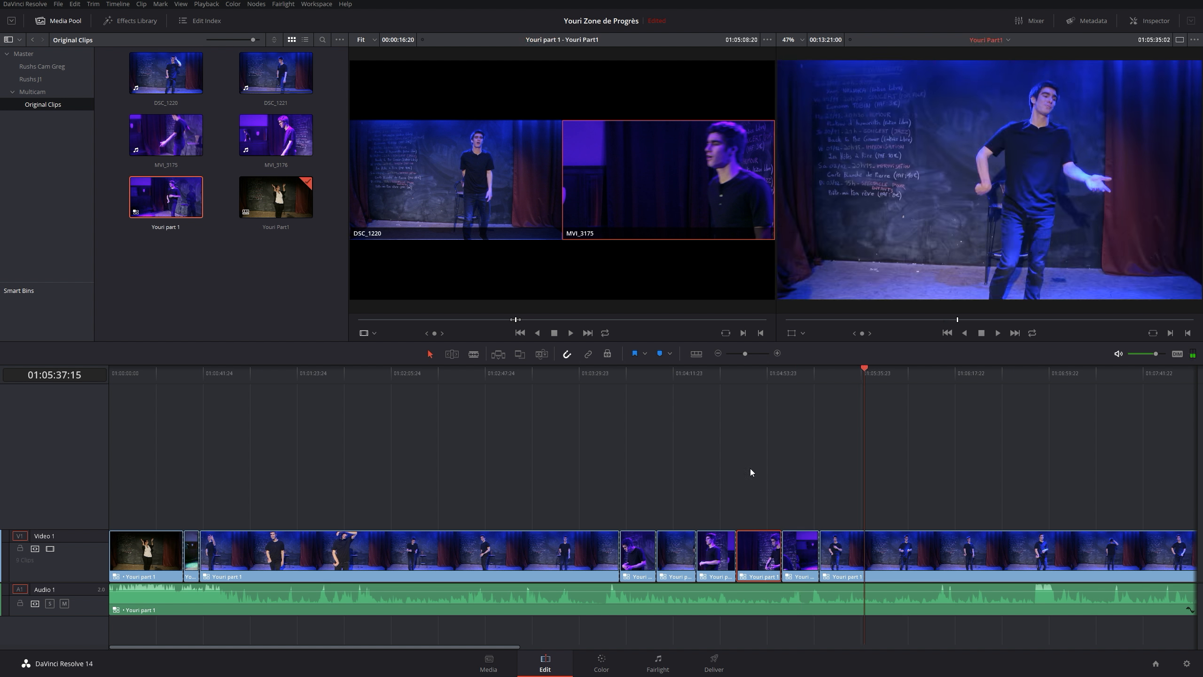
{"action": "key", "text": "space"}
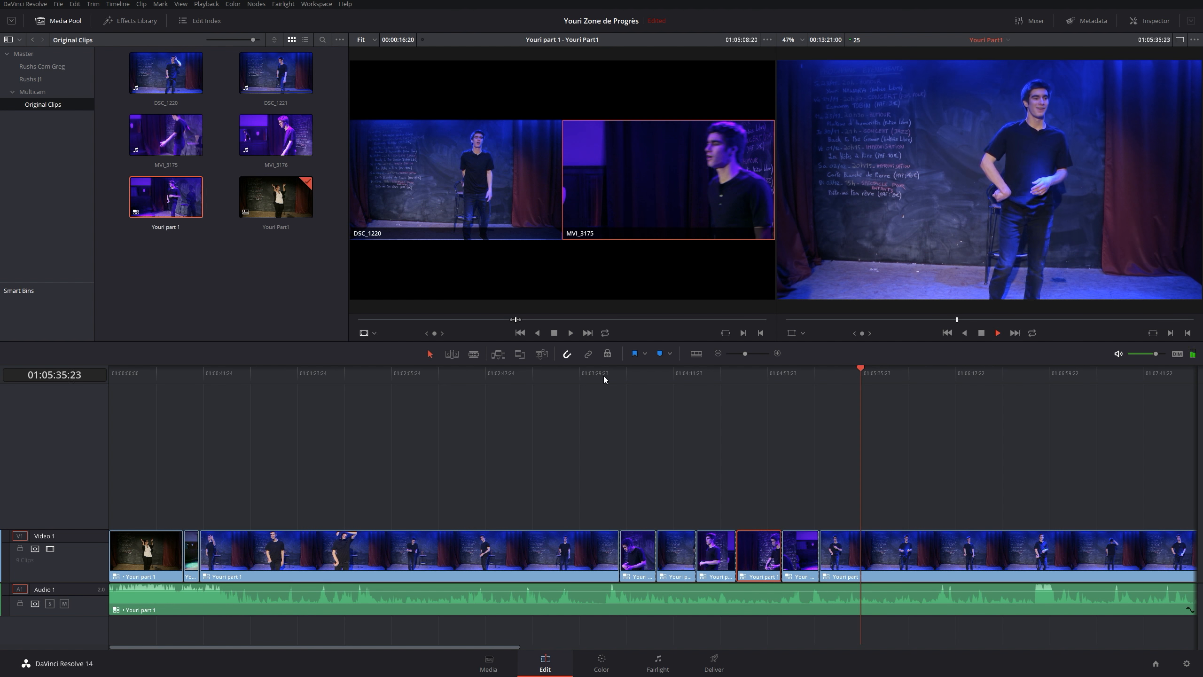